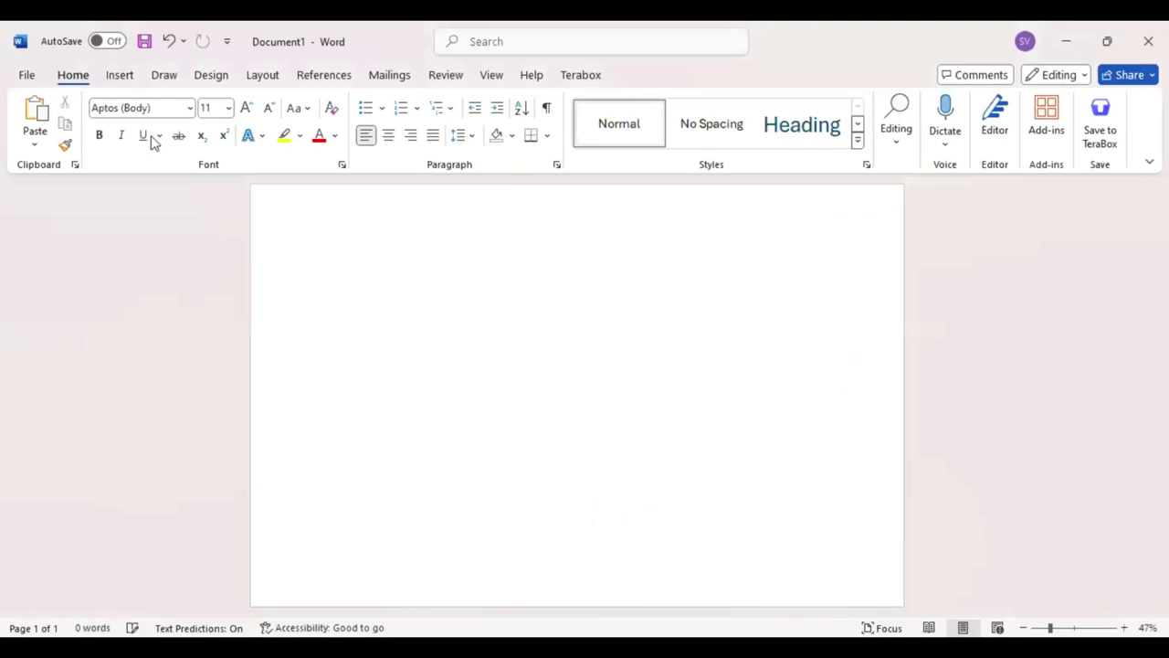
Pick the Rectangle shape from the Insert Shapes gallery to draw on the blank page.
{"action": "left_click", "coordinate": [119, 77]}
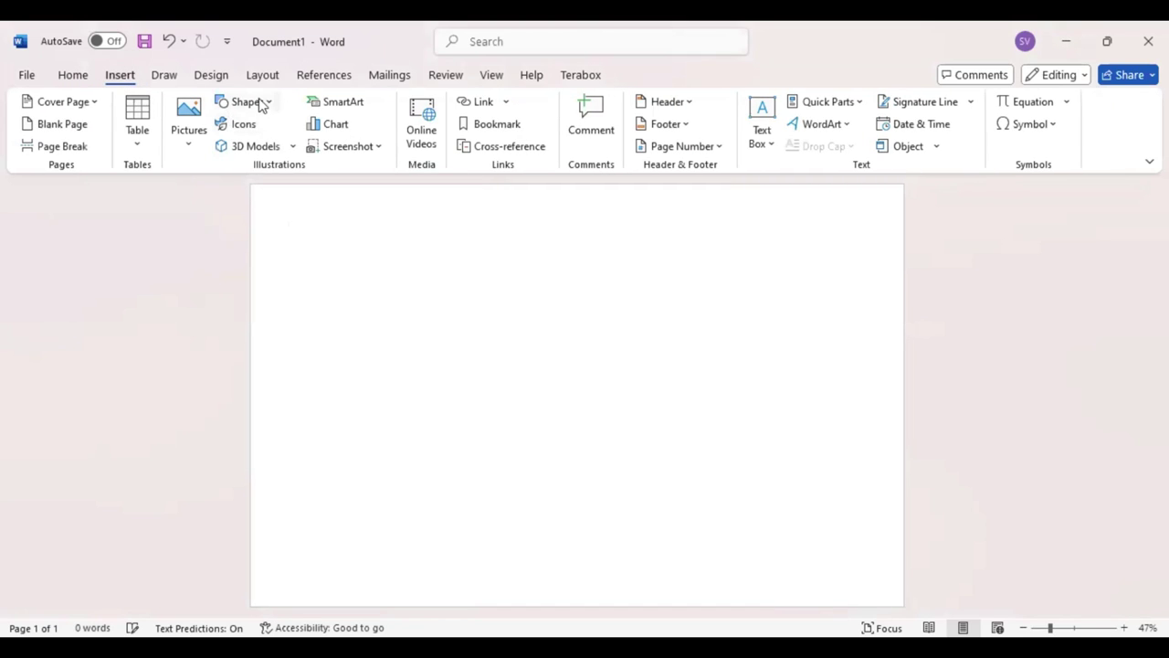
{"action": "left_click", "coordinate": [268, 107]}
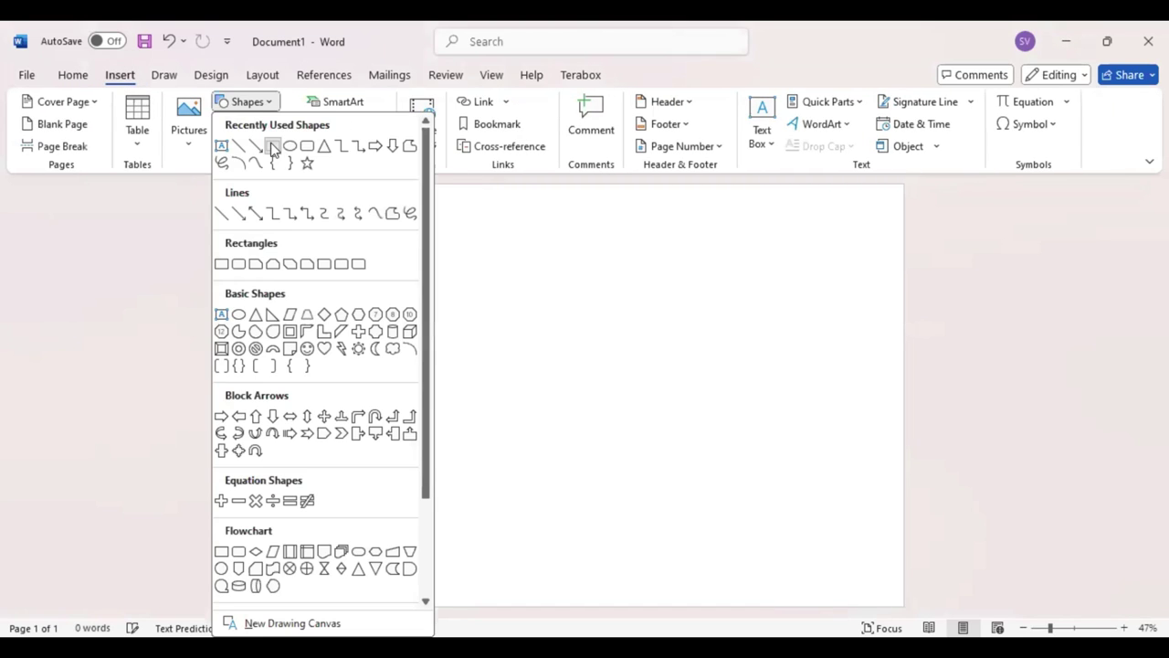
{"action": "left_click", "coordinate": [271, 144]}
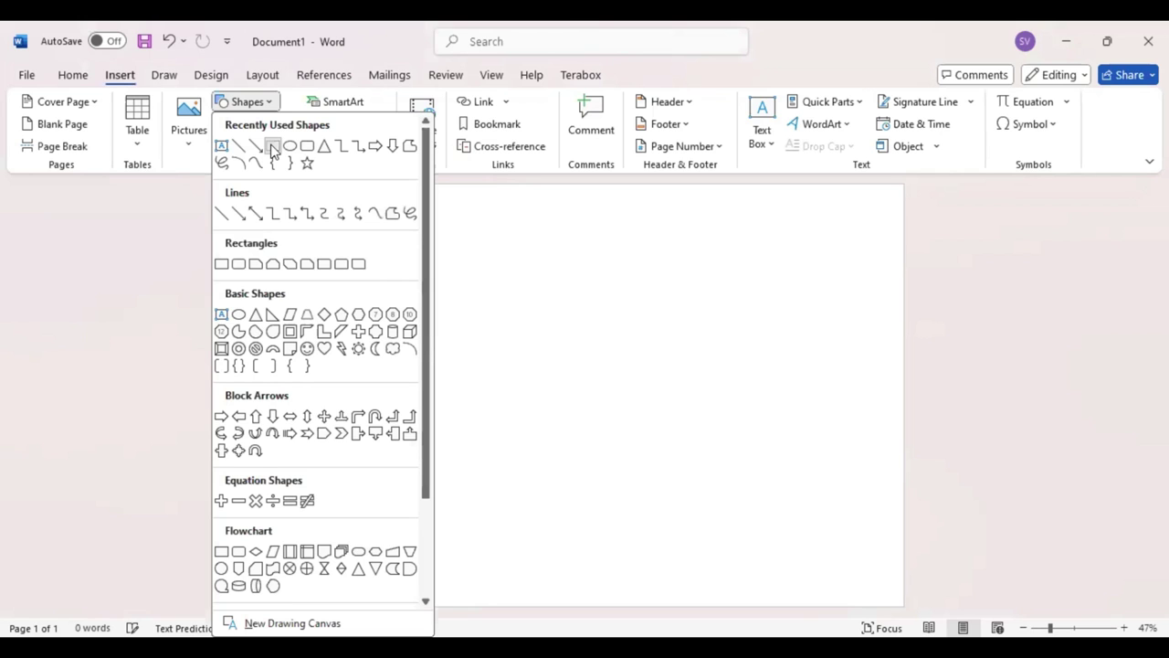
Draw a rectangle and stretch it past the page edges to cover the whole page.
{"action": "left_click", "coordinate": [272, 149]}
{"action": "left_click_drag", "start_coordinate": [274, 197], "coordinate": [851, 543]}
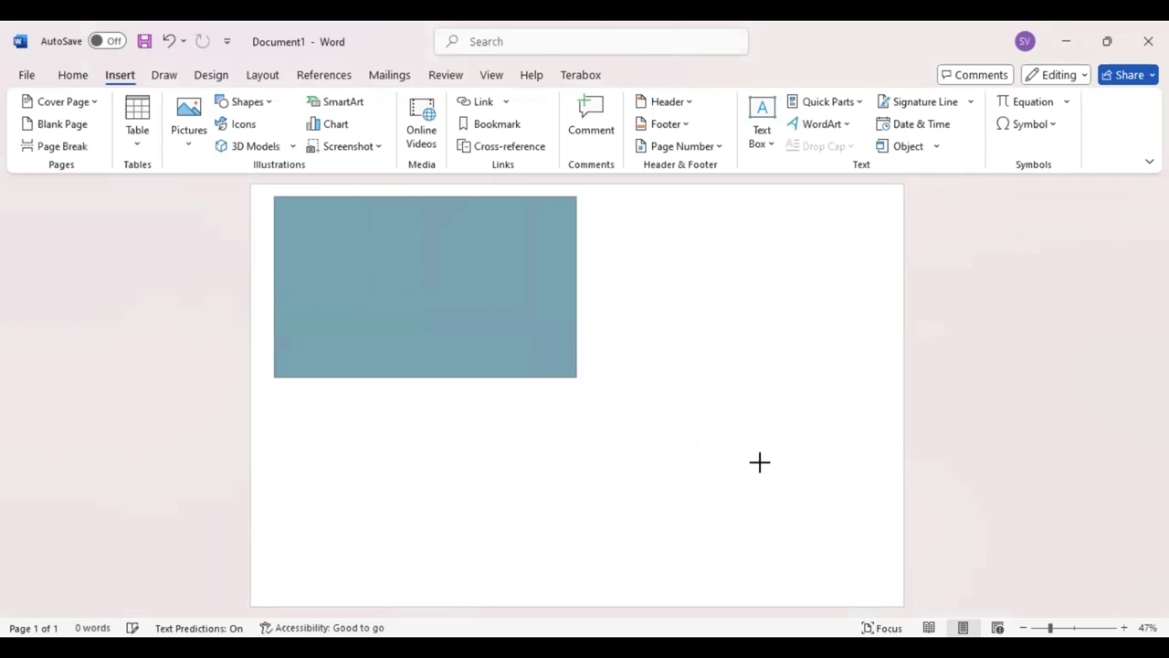
{"action": "left_click_drag", "start_coordinate": [759, 461], "coordinate": [903, 605]}
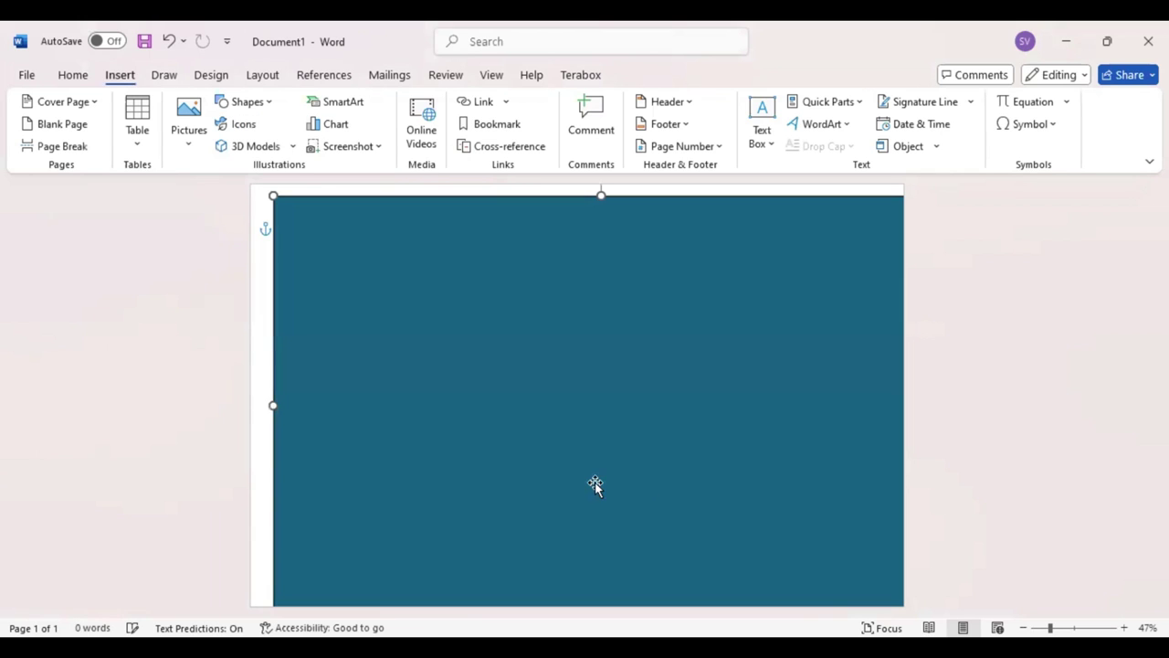
{"action": "left_click_drag", "start_coordinate": [275, 403], "coordinate": [159, 405]}
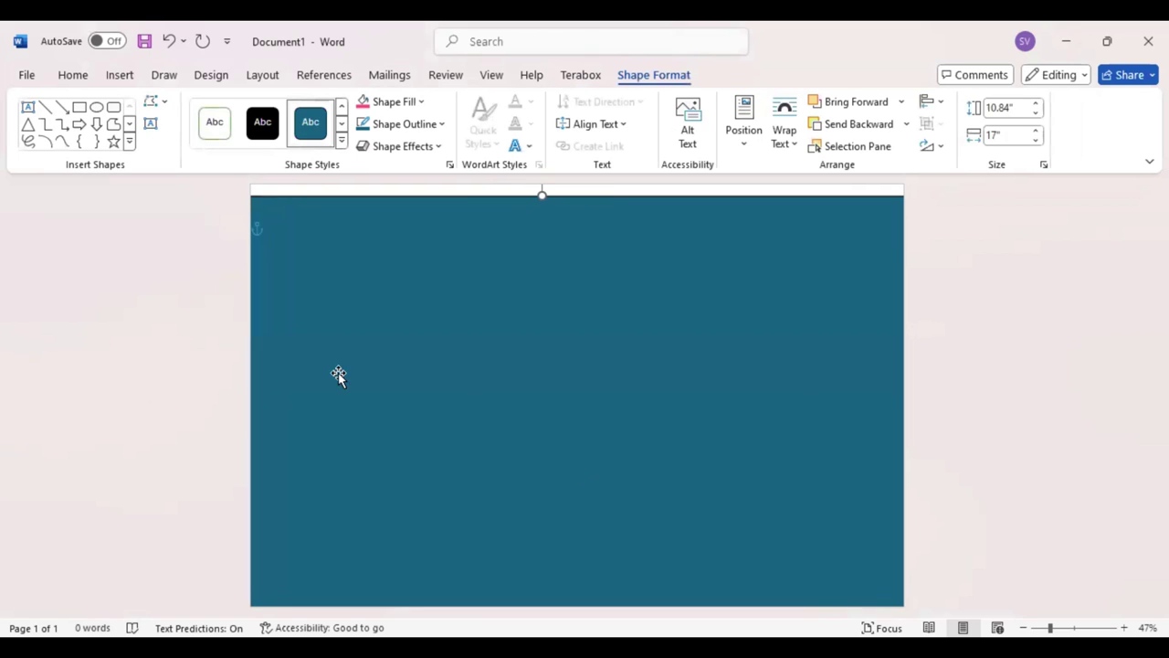
{"action": "left_click_drag", "start_coordinate": [542, 195], "coordinate": [542, 184]}
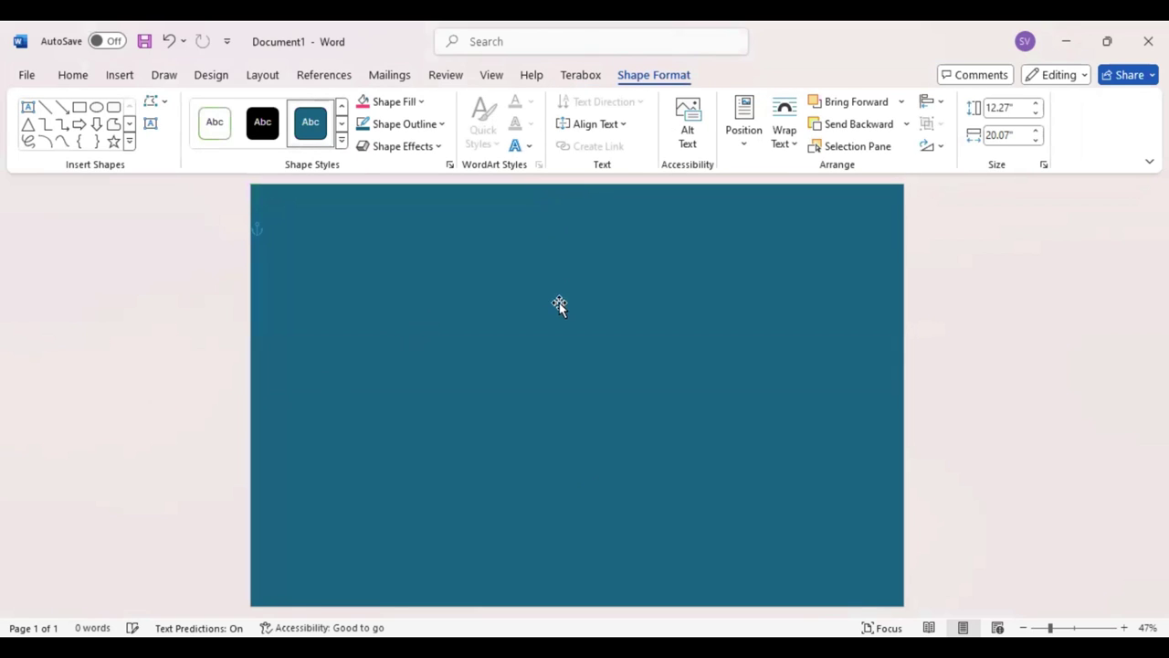
Fill the full-page rectangle with solid black.
{"action": "left_click", "coordinate": [425, 119]}
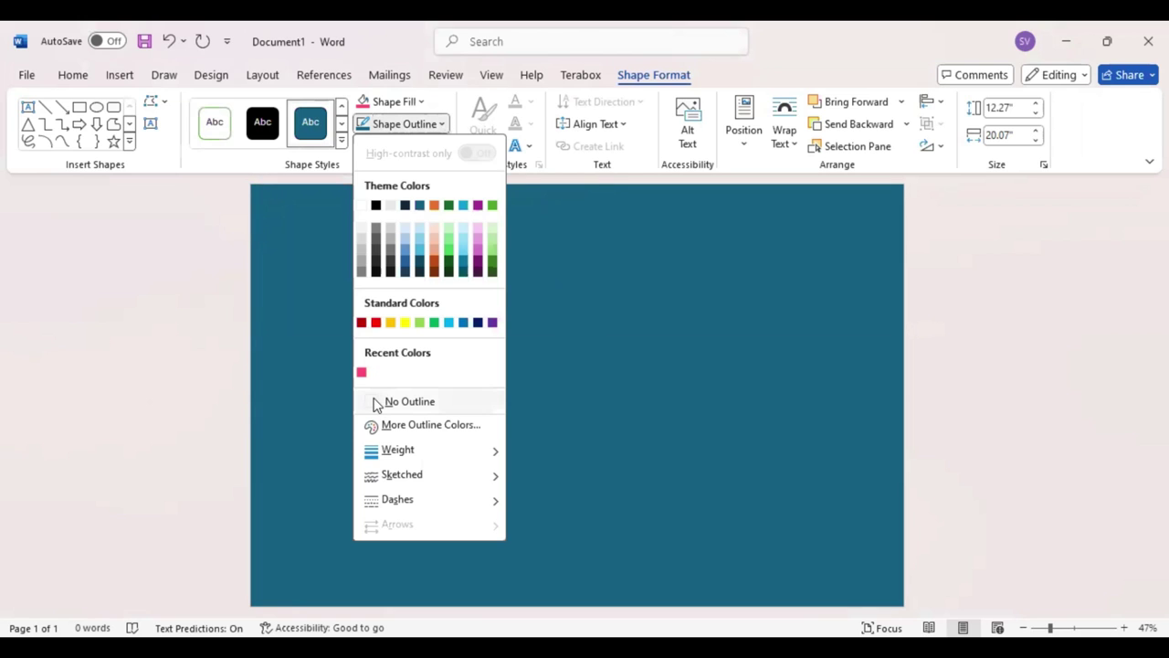
{"action": "left_click", "coordinate": [425, 117]}
{"action": "left_click", "coordinate": [424, 102]}
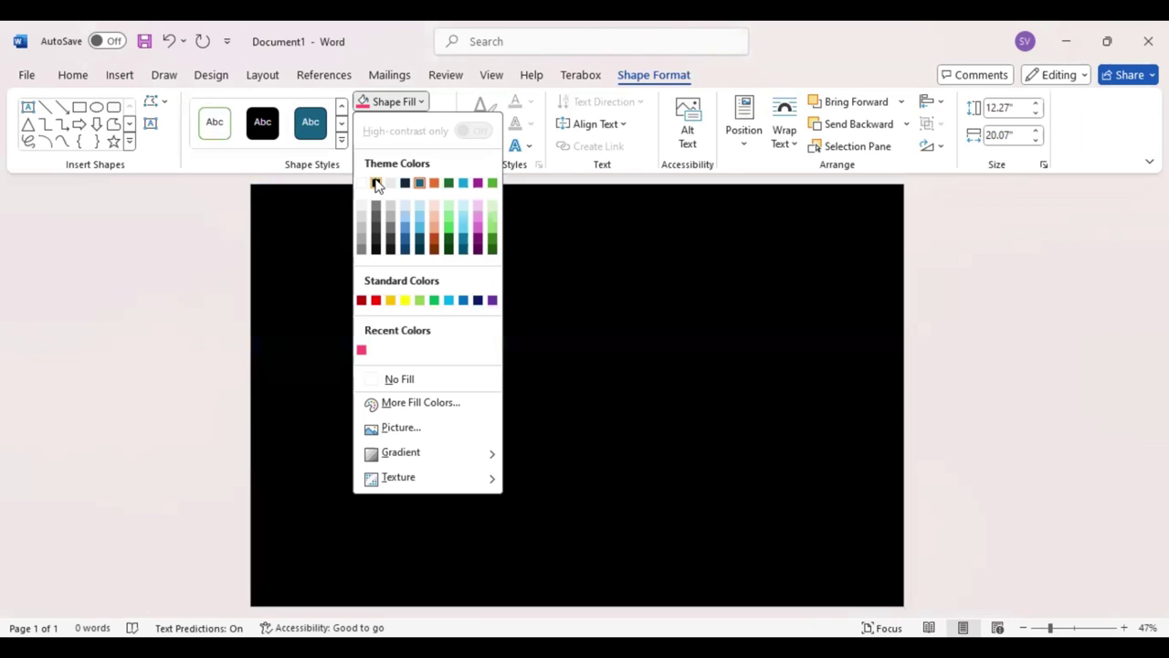
{"action": "left_click", "coordinate": [405, 183]}
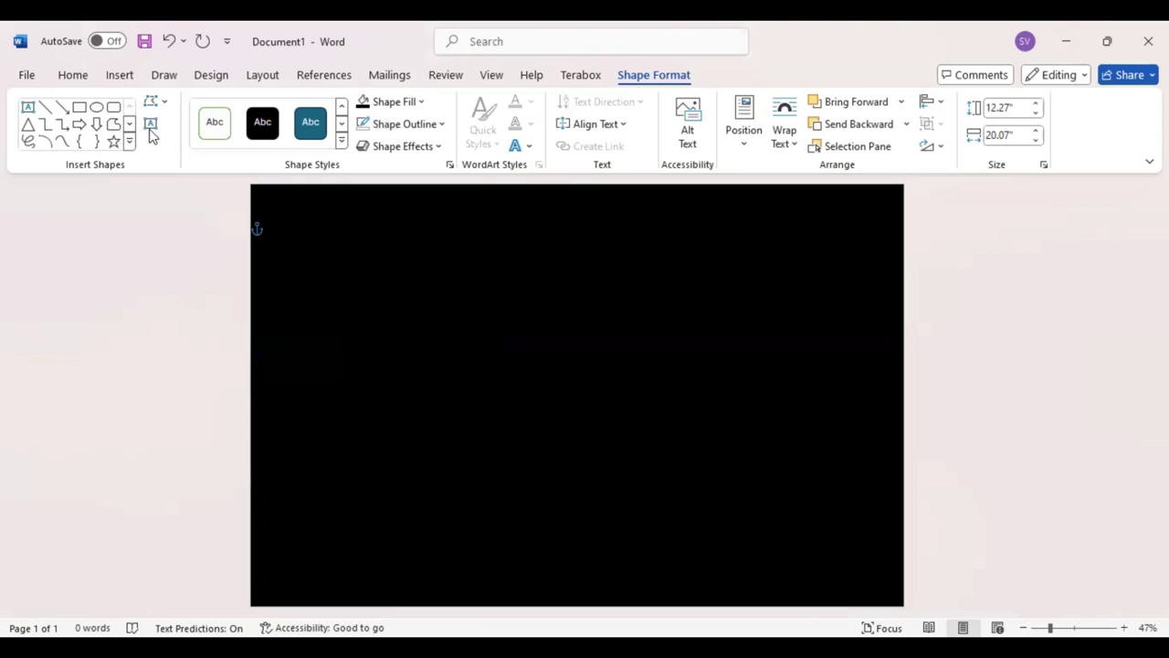
{"action": "left_click", "coordinate": [80, 107]}
Draw a second rectangle over the black background, inset to leave a black margin.
{"action": "left_click_drag", "start_coordinate": [314, 217], "coordinate": [875, 583]}
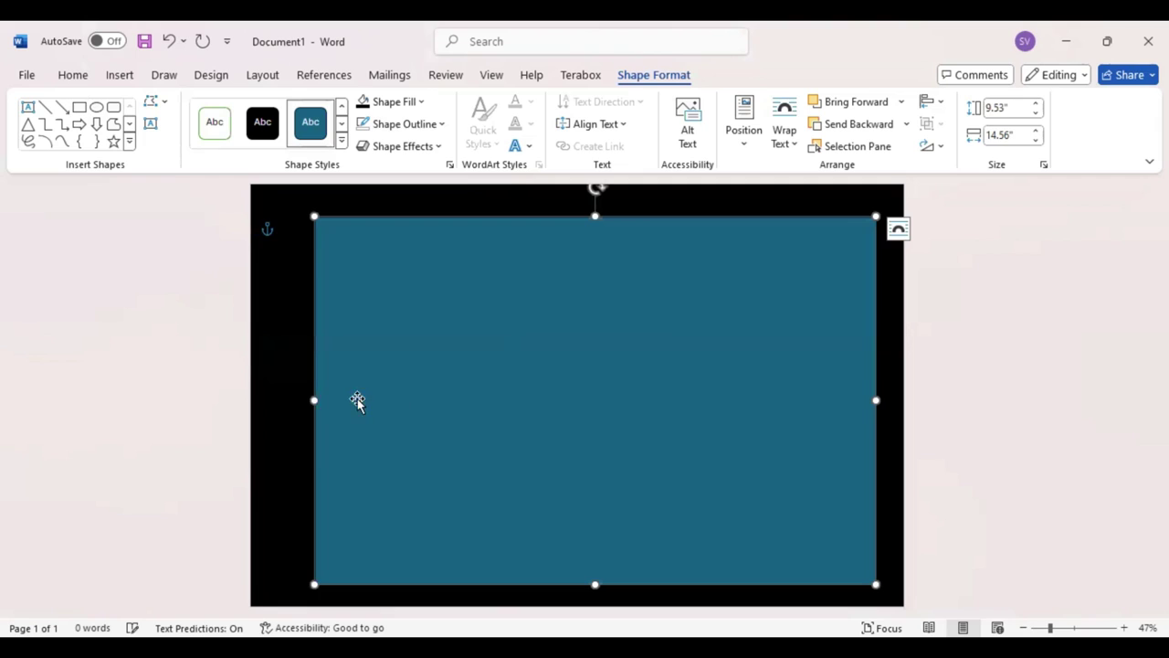
{"action": "left_click_drag", "start_coordinate": [312, 397], "coordinate": [287, 399]}
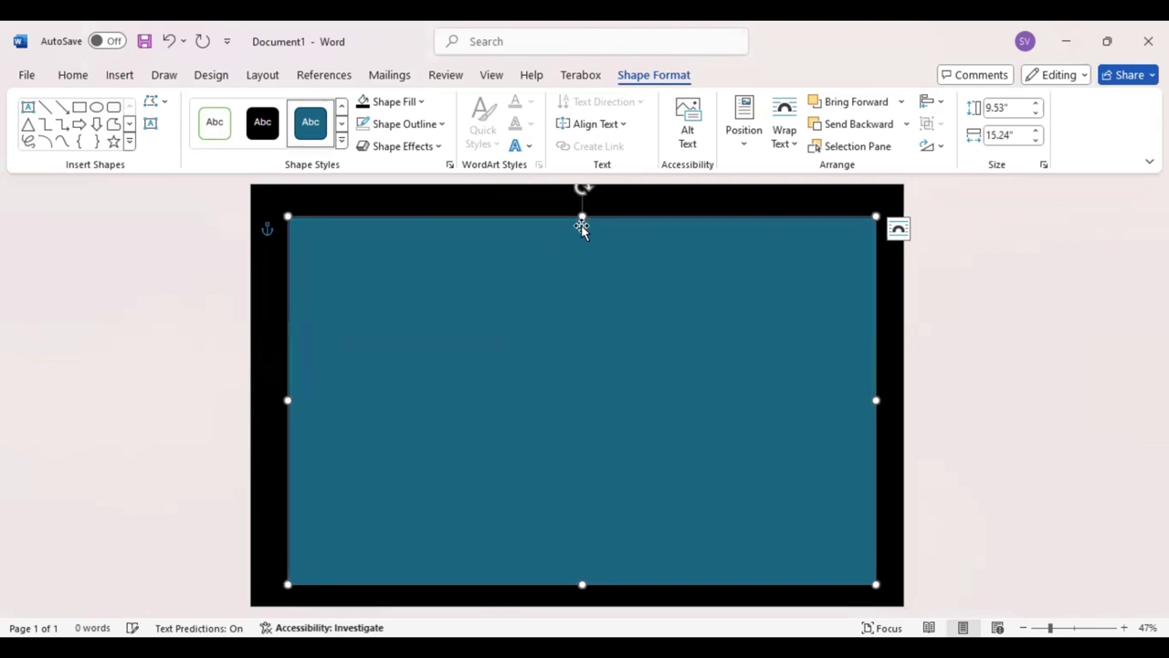
{"action": "left_click_drag", "start_coordinate": [583, 216], "coordinate": [586, 195]}
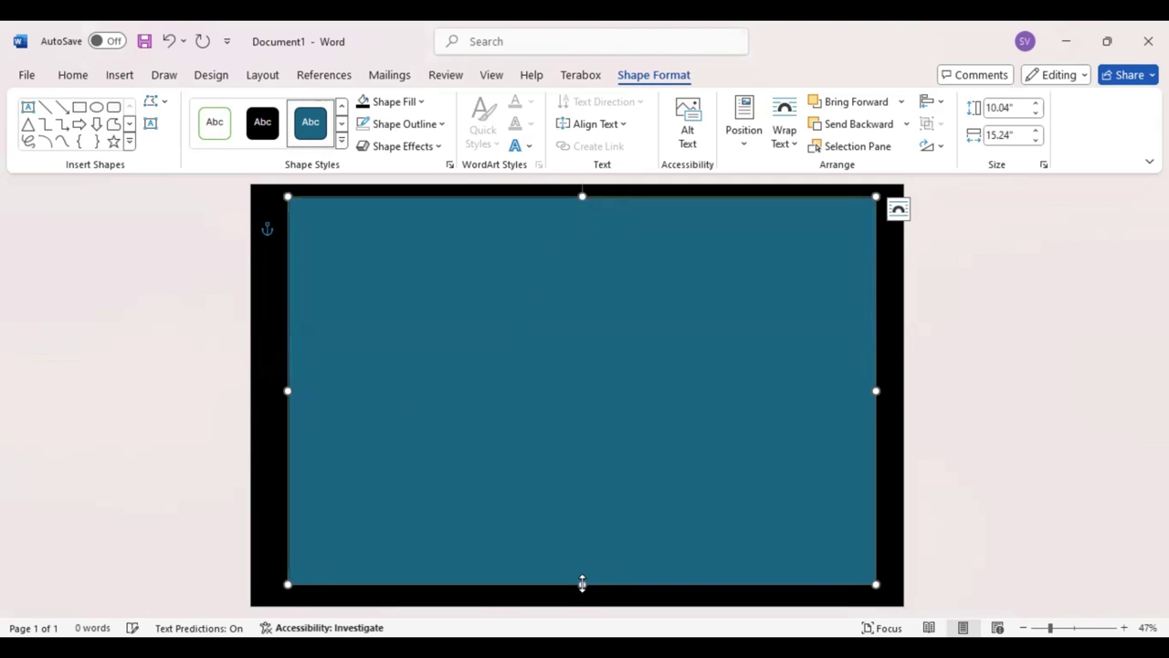
{"action": "left_click_drag", "start_coordinate": [581, 585], "coordinate": [583, 591]}
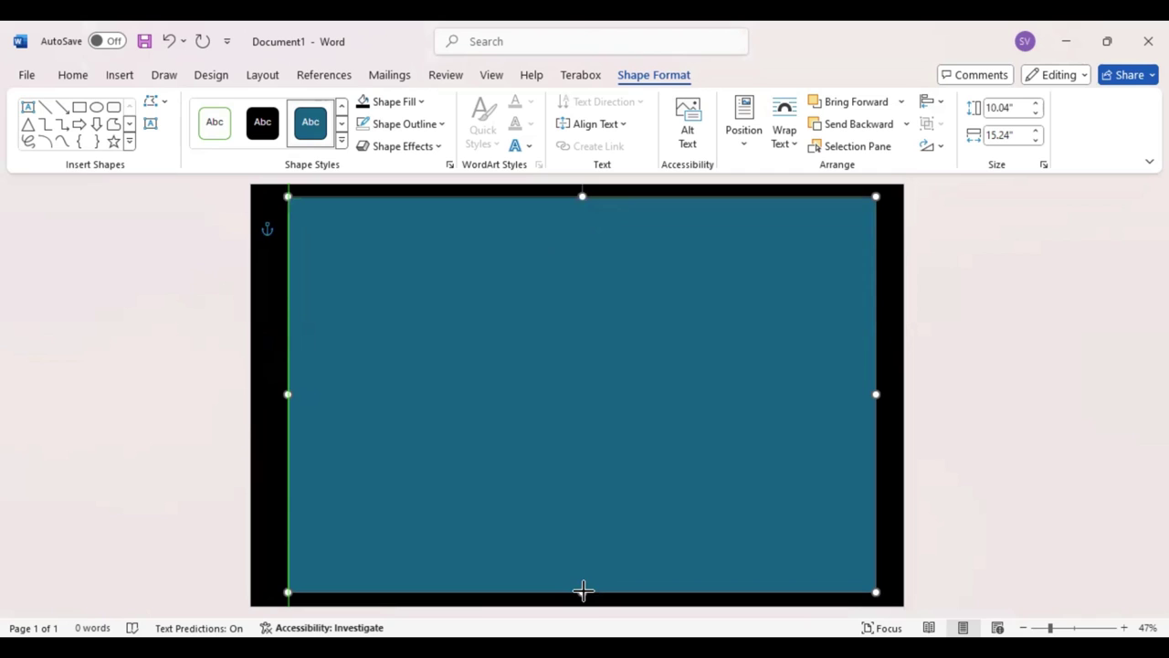
Set the inner rectangle's outline width to 20 pt in Format Shape.
{"action": "left_click", "coordinate": [443, 125]}
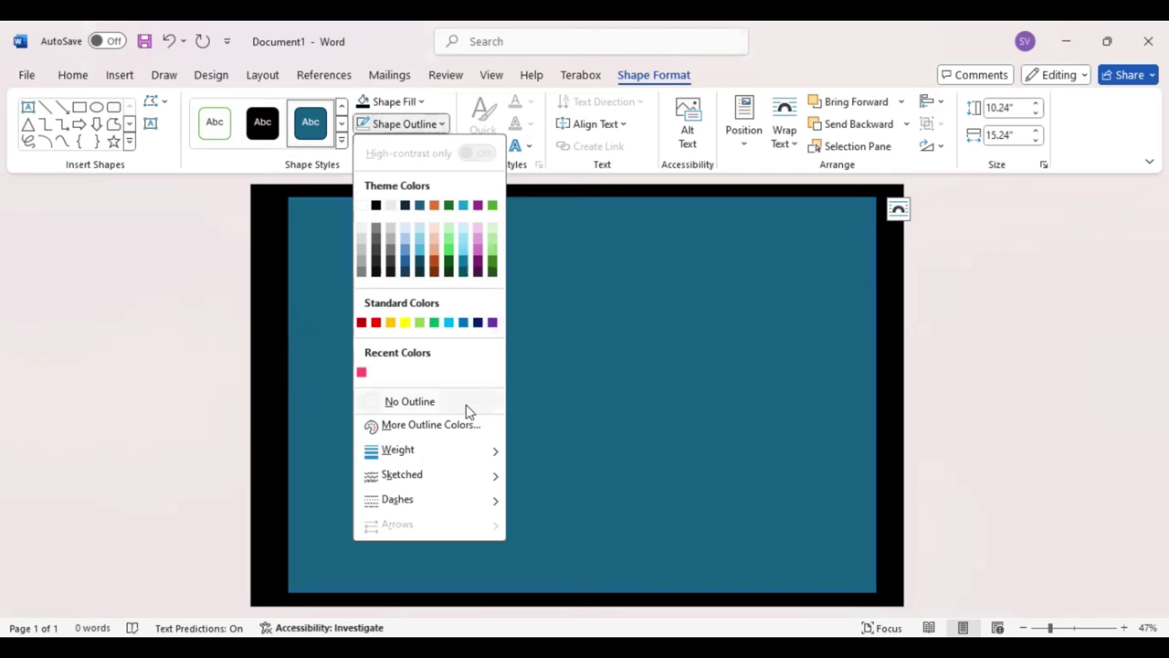
{"action": "left_click", "coordinate": [494, 457]}
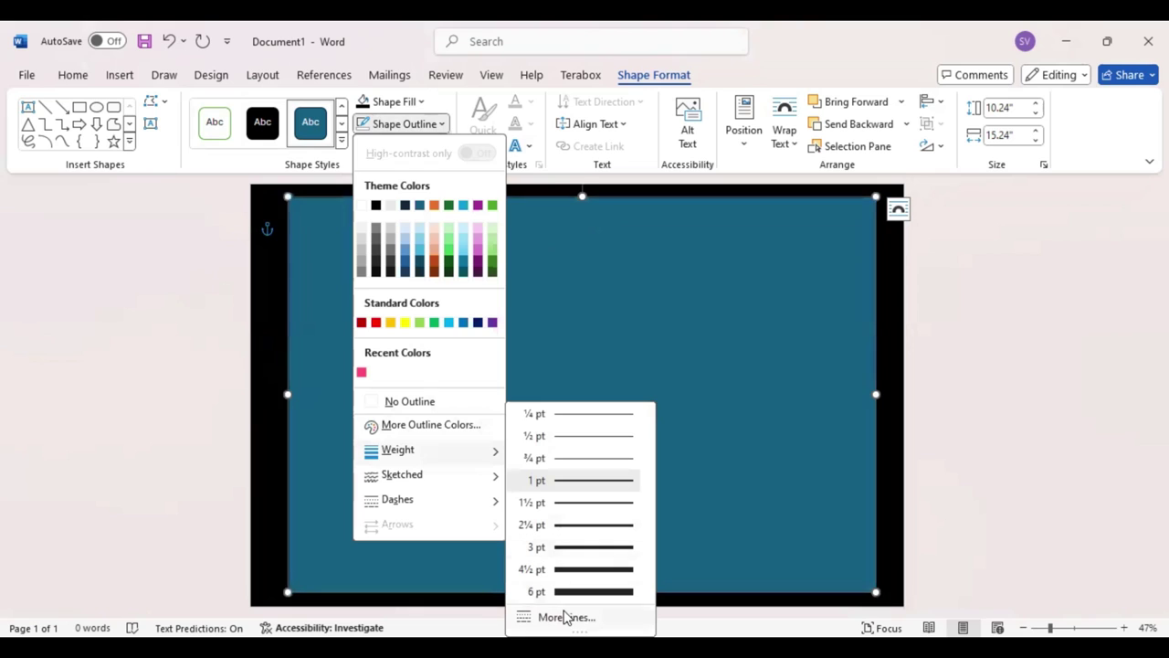
{"action": "left_click", "coordinate": [566, 617]}
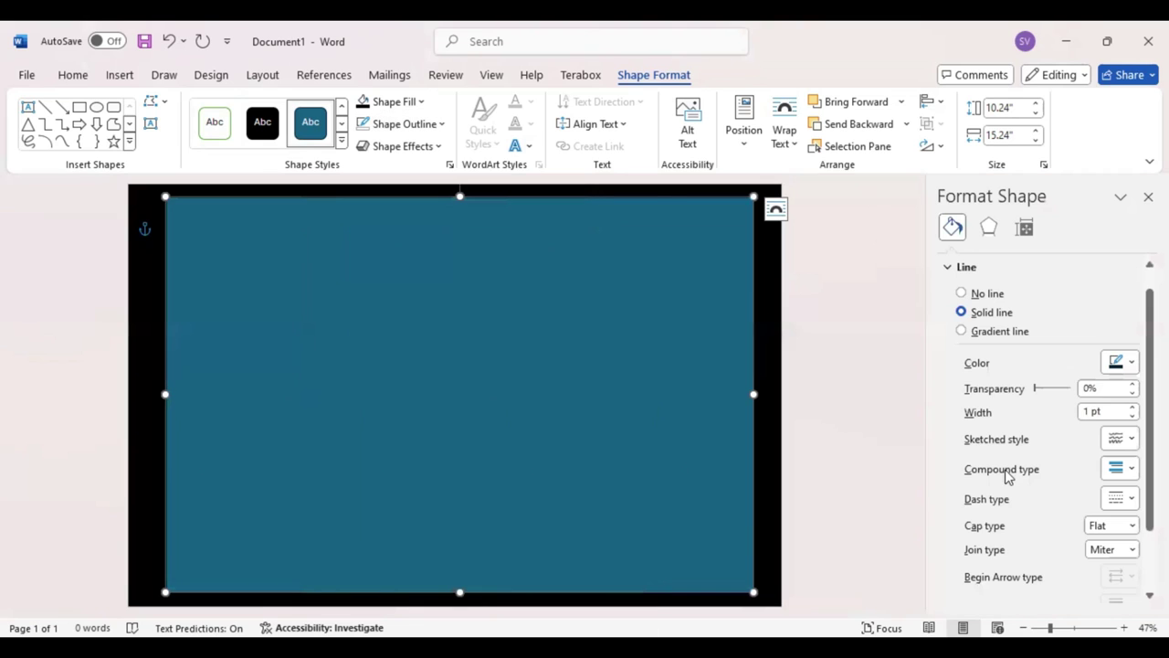
{"action": "left_click", "coordinate": [1090, 413]}
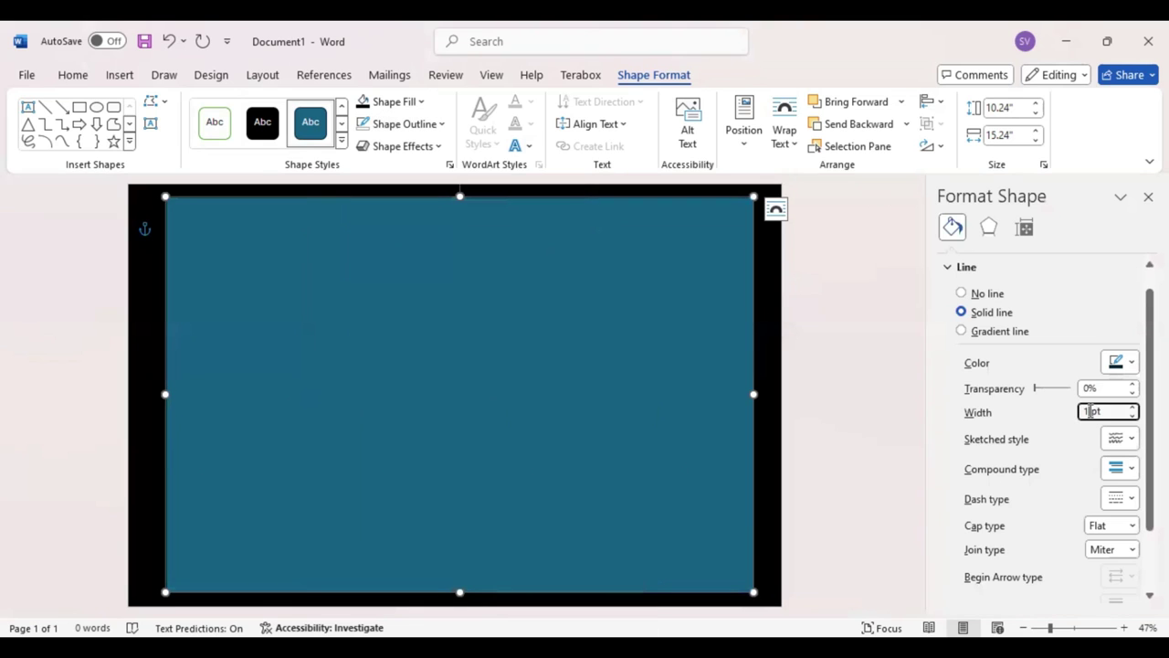
{"action": "key", "text": "Return"}
{"action": "type", "text": "5"}
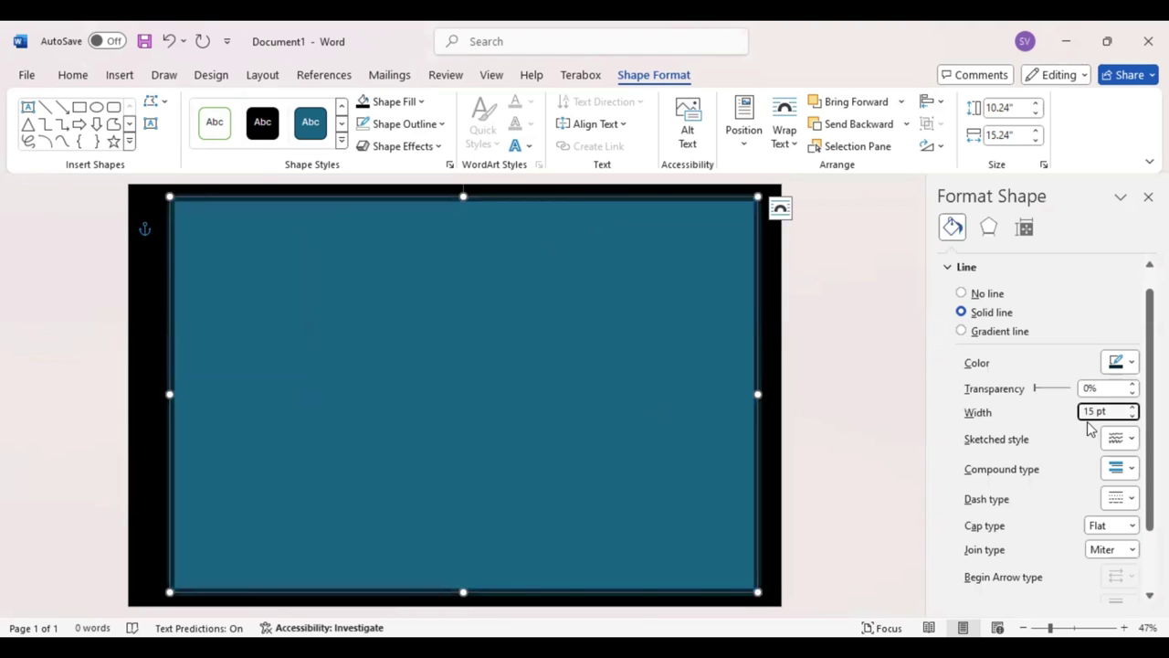
{"action": "key", "text": "BackSpace"}
{"action": "key", "text": "BackSpace"}
{"action": "type", "text": "2"}
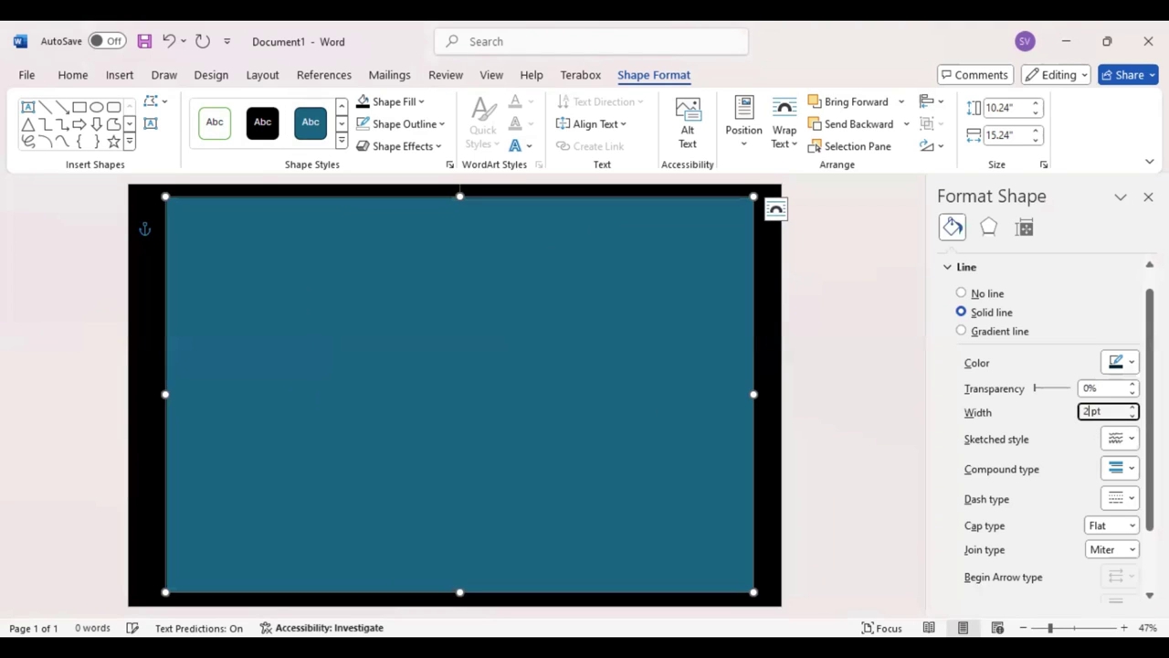
{"action": "type", "text": "0"}
{"action": "key", "text": "Return"}
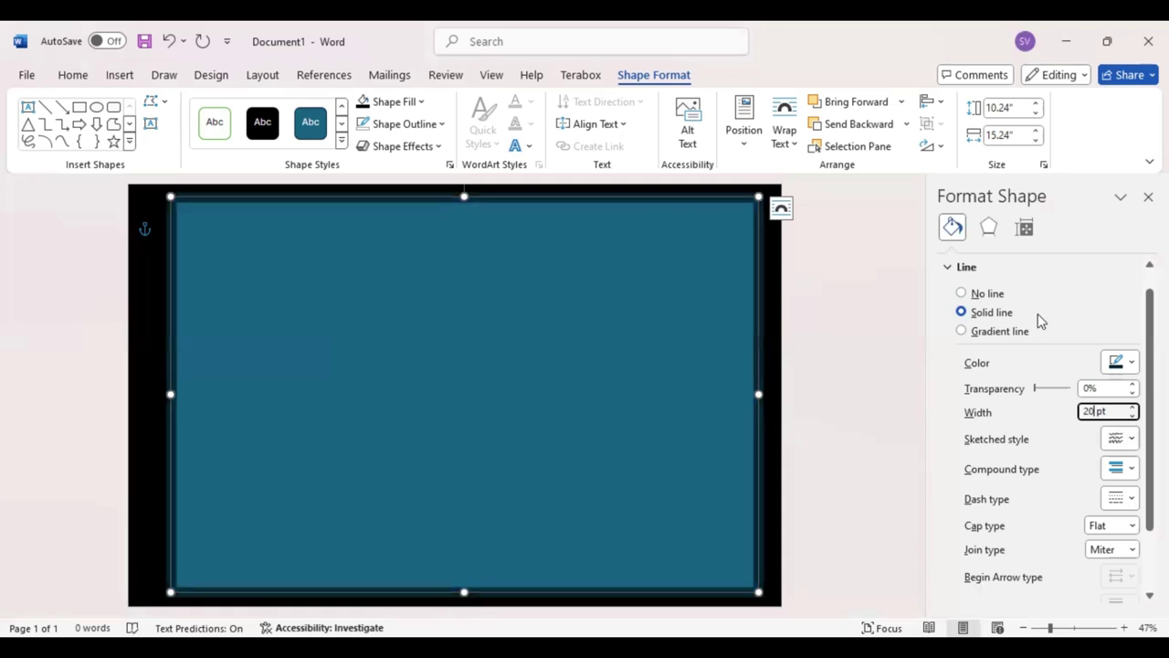
{"action": "left_click", "coordinate": [888, 387]}
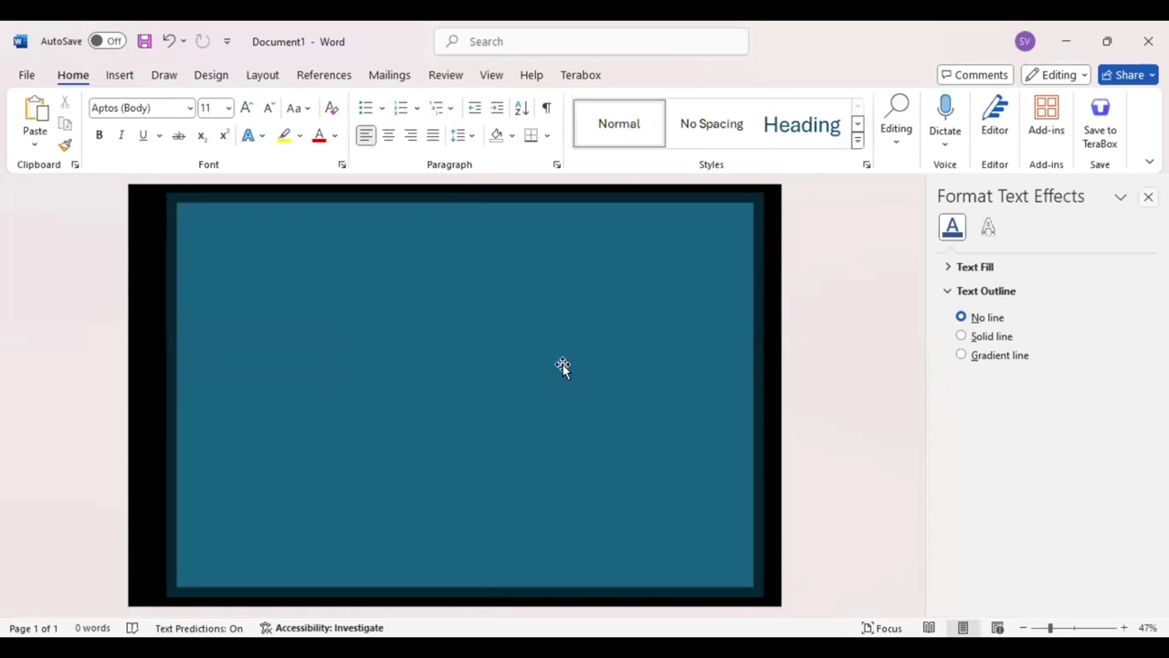
Give the inner rectangle a black fill and the recent pink outline colour.
{"action": "left_click", "coordinate": [563, 368]}
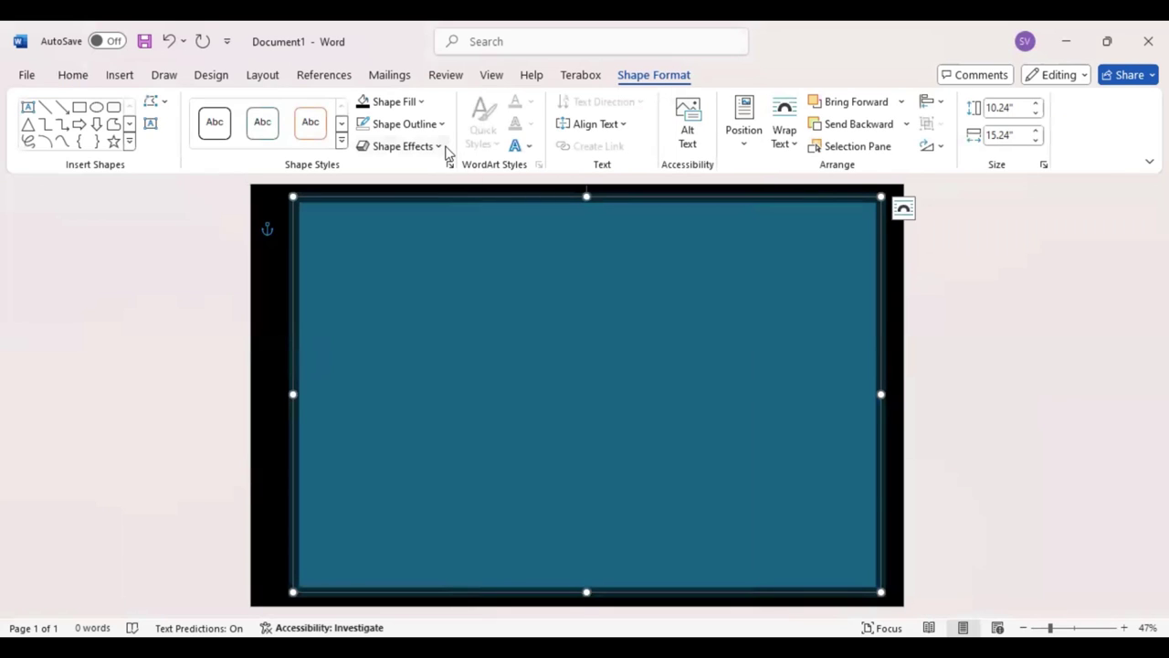
{"action": "left_click", "coordinate": [364, 103]}
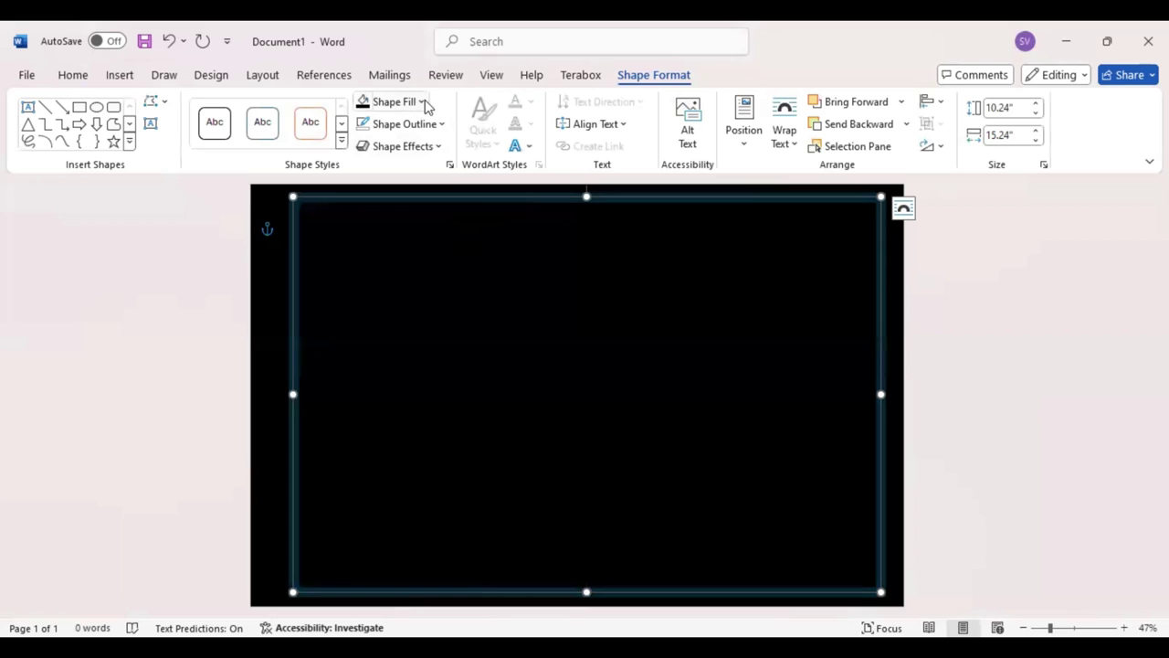
{"action": "left_click", "coordinate": [442, 126]}
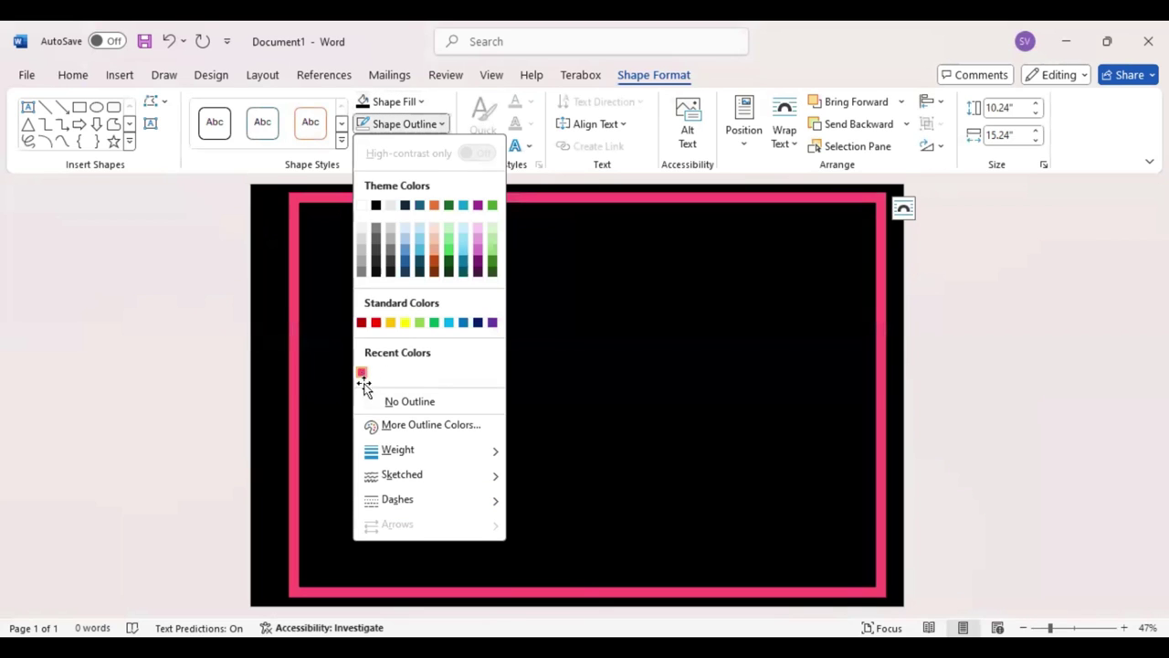
{"action": "left_click", "coordinate": [361, 375]}
Adjust the pink frame's edges so it sits centred at 10.12" × 15.77".
{"action": "left_click_drag", "start_coordinate": [288, 394], "coordinate": [272, 393]}
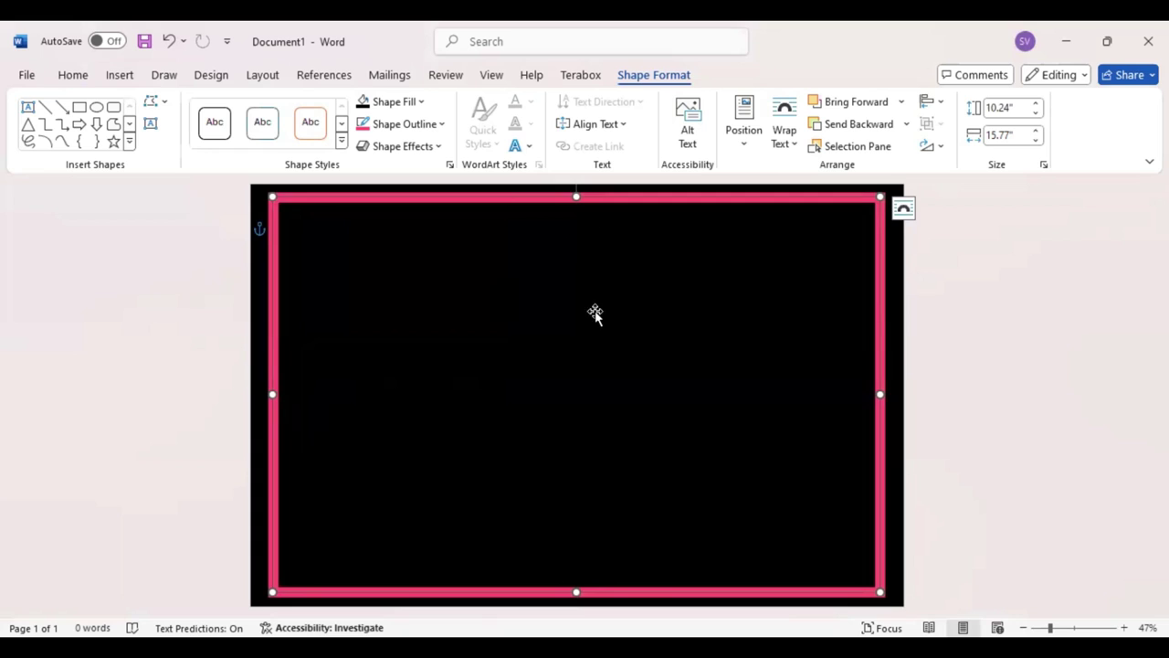
{"action": "left_click_drag", "start_coordinate": [572, 342], "coordinate": [610, 402]}
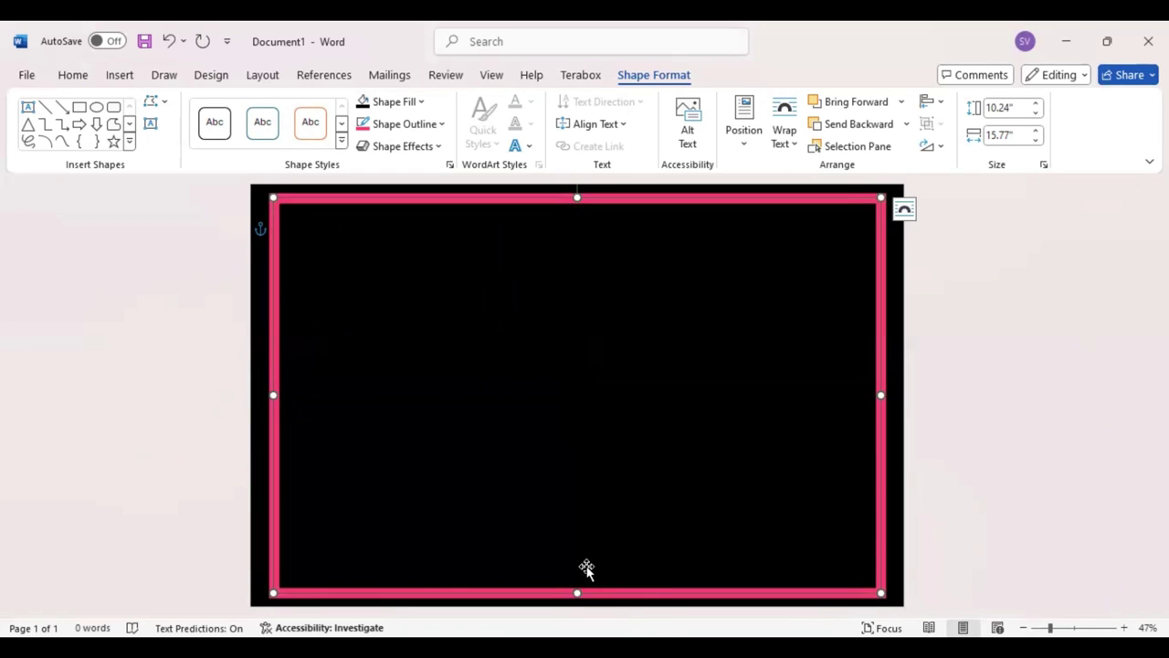
{"action": "left_click_drag", "start_coordinate": [577, 593], "coordinate": [578, 587]}
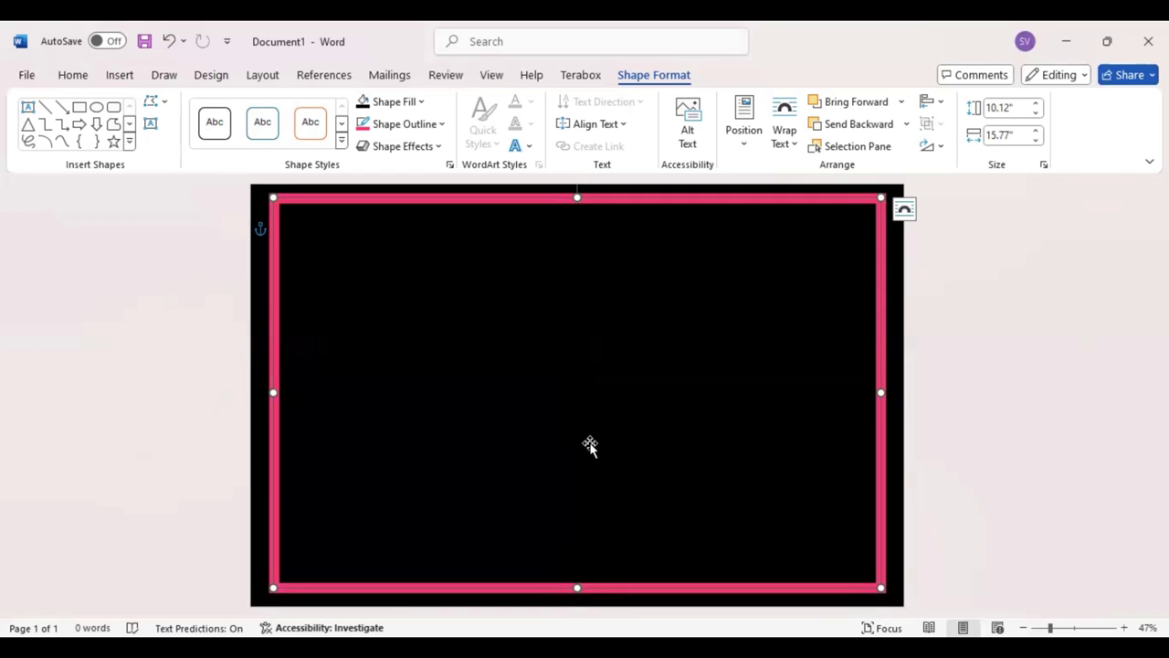
{"action": "left_click_drag", "start_coordinate": [590, 443], "coordinate": [588, 449]}
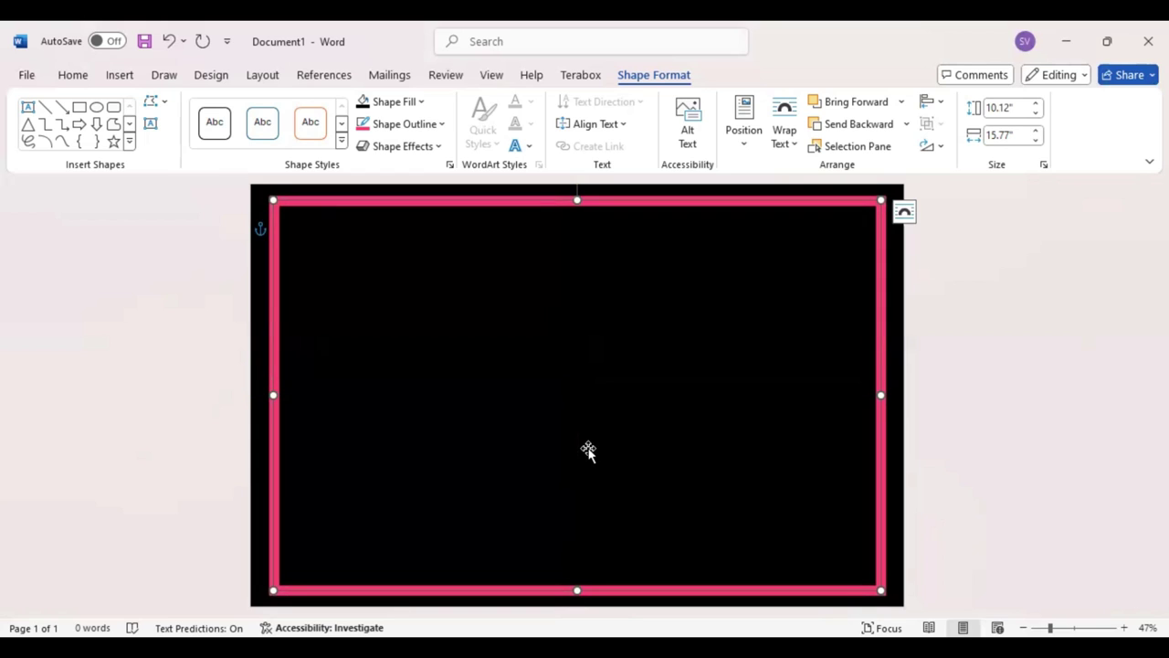
{"action": "left_click", "coordinate": [152, 125]}
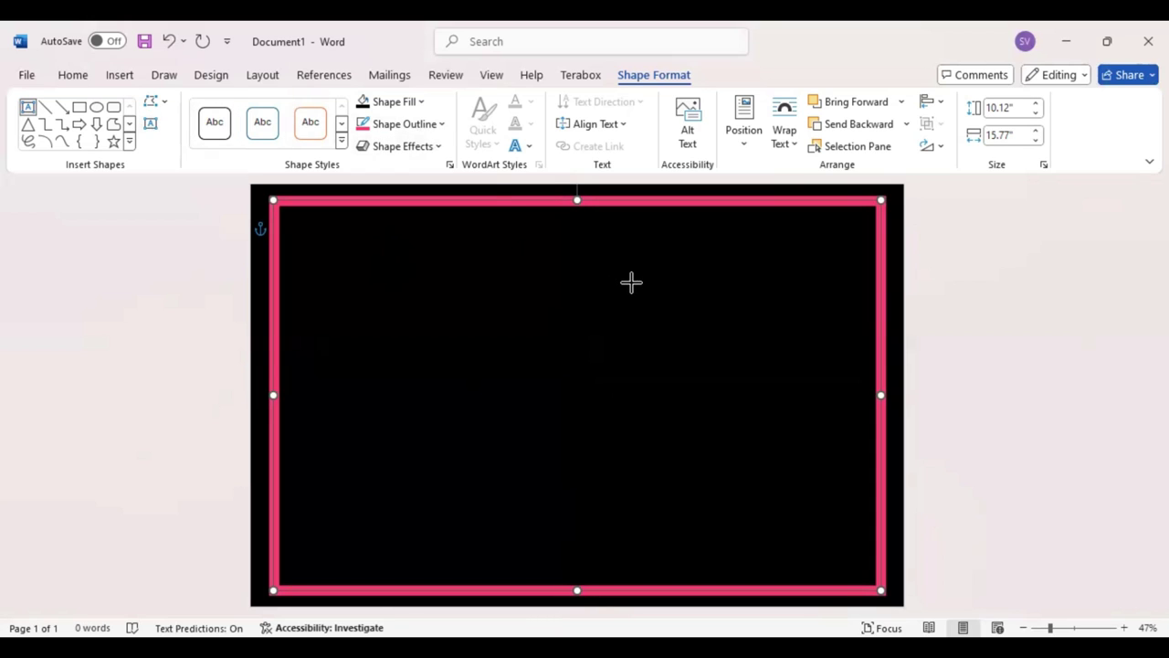
Draw a top text box reading 'Your Company Name' with no fill and no outline.
{"action": "left_click_drag", "start_coordinate": [627, 280], "coordinate": [376, 237]}
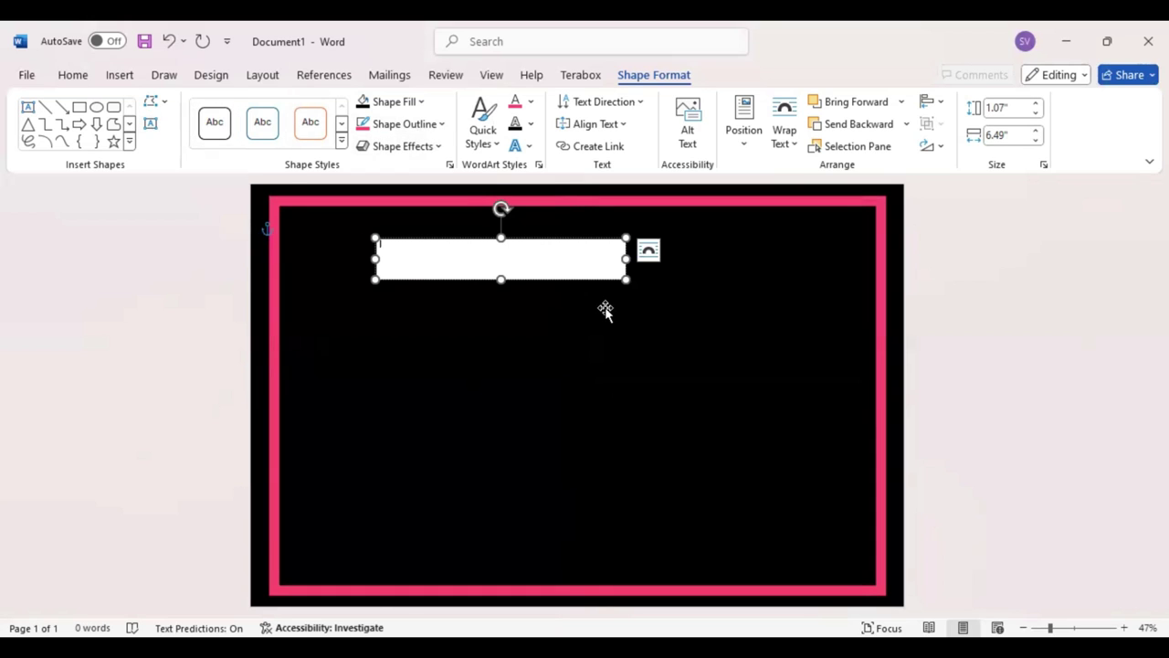
{"action": "type", "text": "C"}
{"action": "type", "text": " Com"}
{"action": "type", "text": " Name"}
{"action": "left_click_drag", "start_coordinate": [438, 245], "coordinate": [381, 245]}
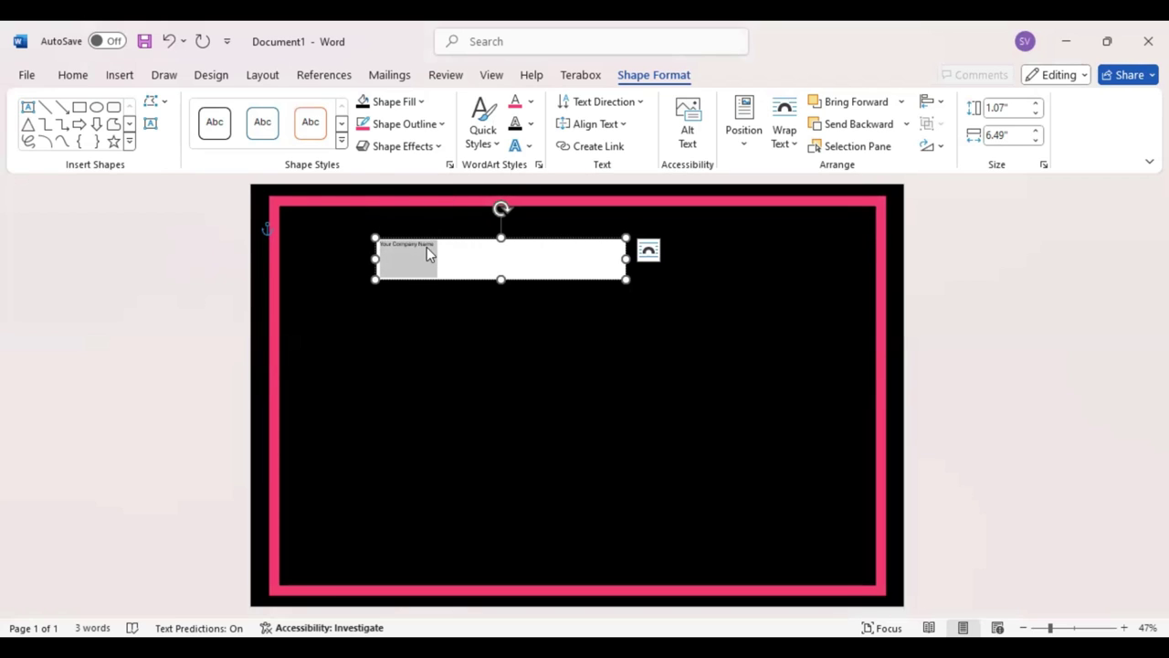
{"action": "left_click", "coordinate": [531, 103]}
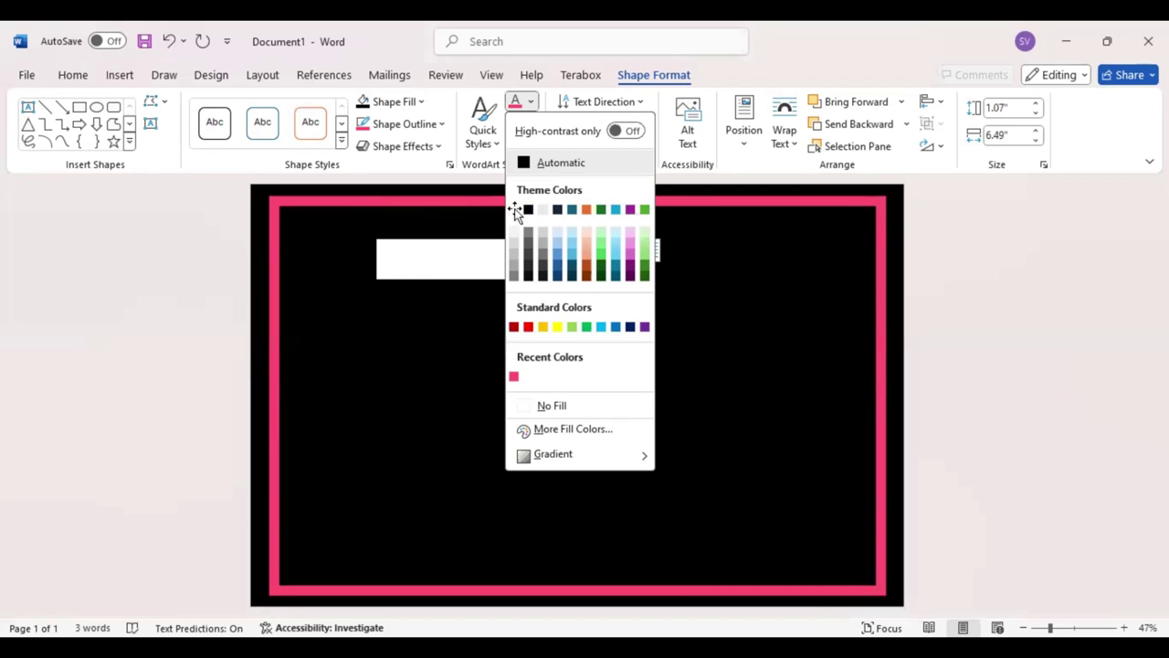
{"action": "left_click", "coordinate": [442, 125]}
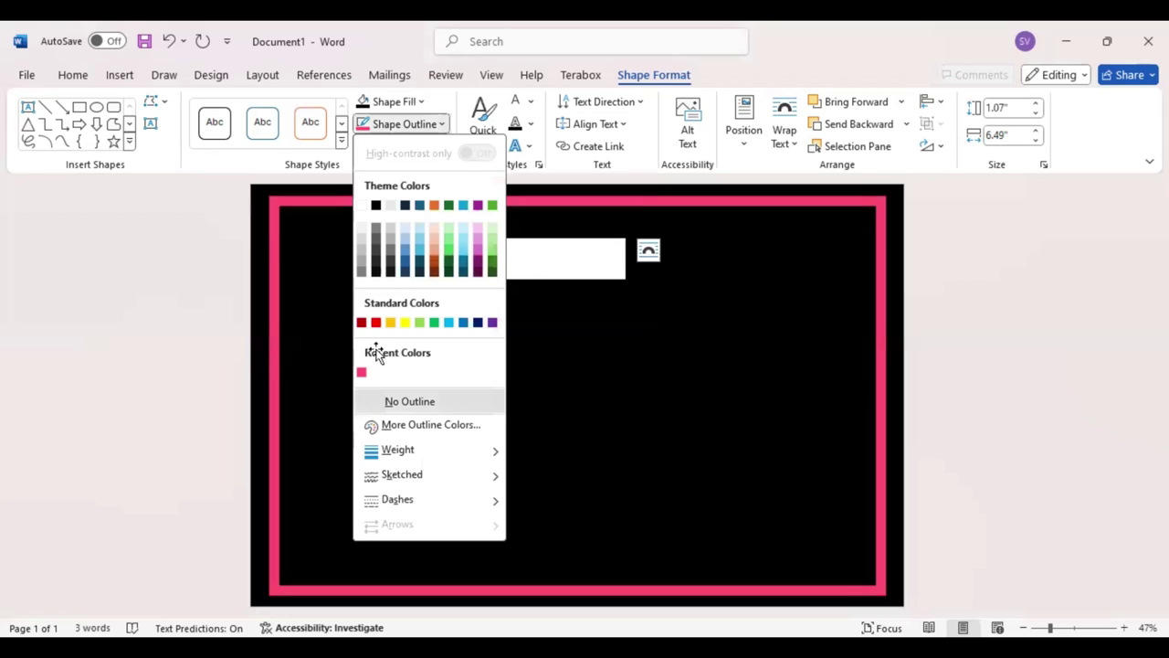
{"action": "left_click", "coordinate": [374, 380]}
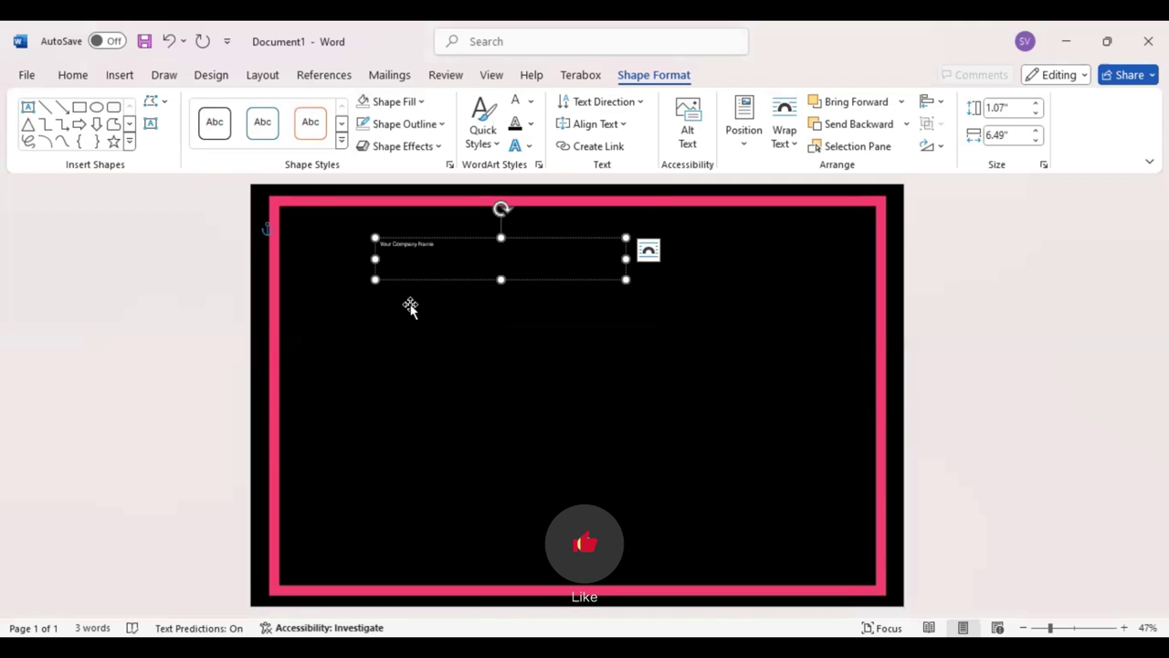
Centre the company name and set it in Baskerville Old Face.
{"action": "left_click", "coordinate": [73, 79]}
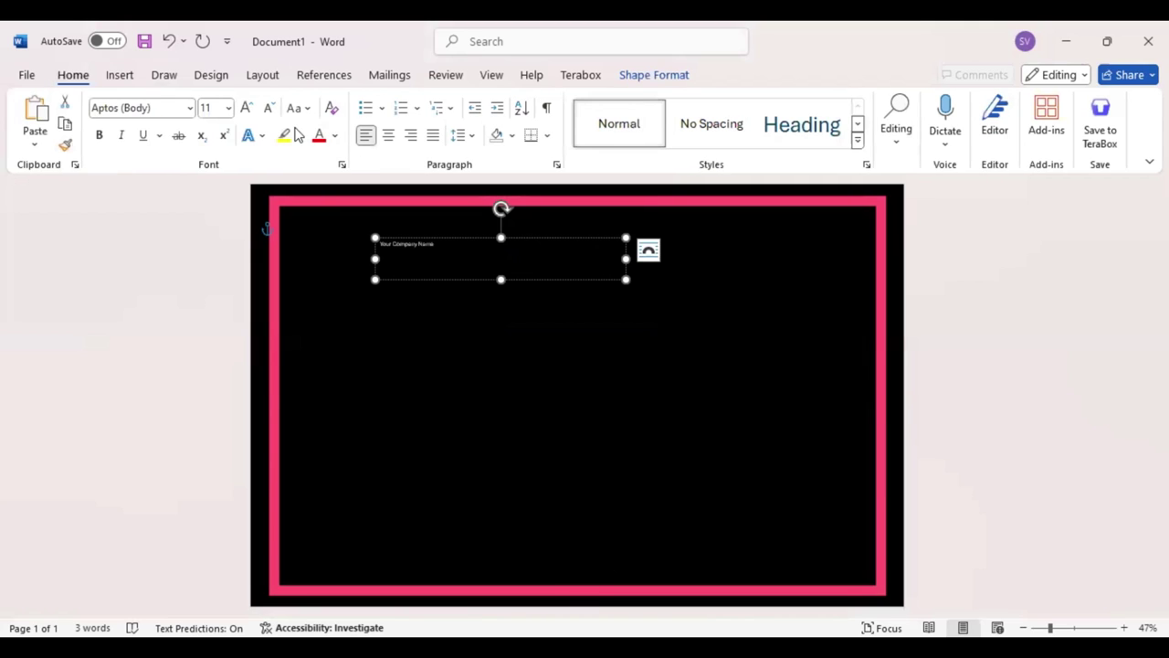
{"action": "key", "text": "ctrl+e"}
{"action": "left_click", "coordinate": [160, 111]}
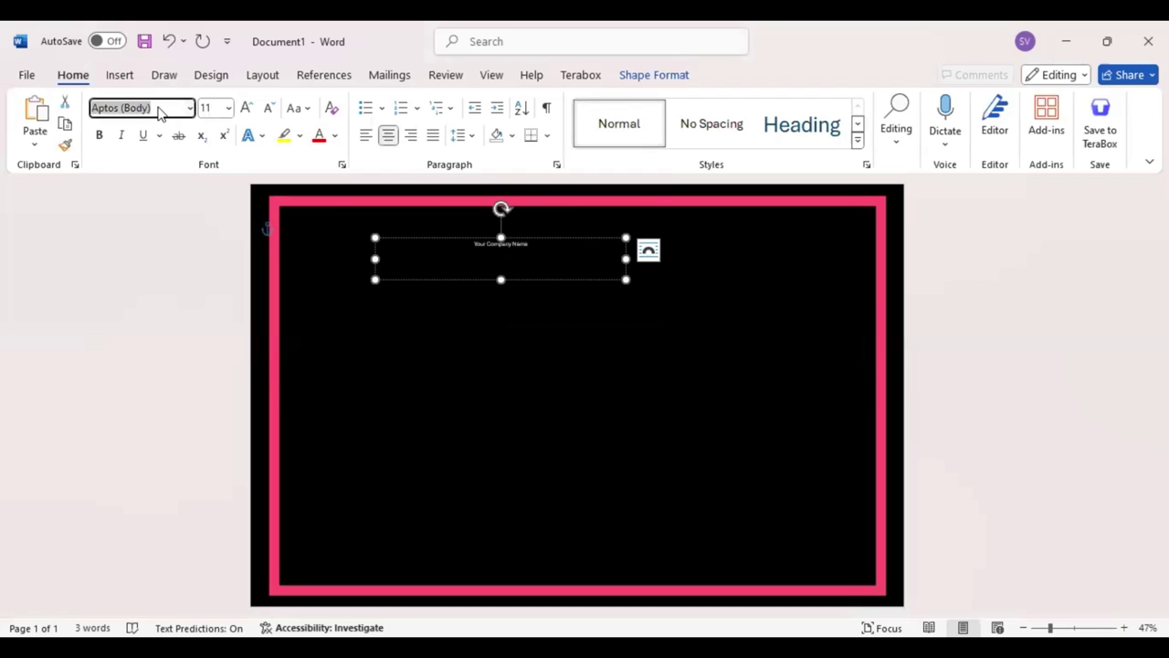
{"action": "type", "text": "Baskerville Old Face"}
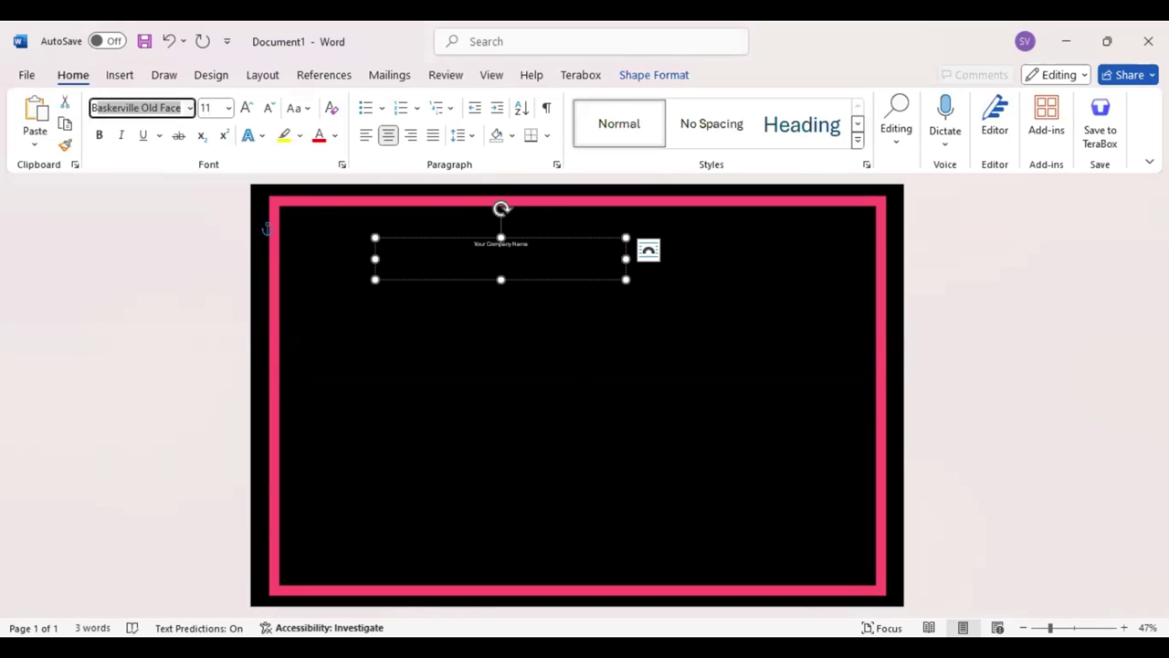
{"action": "key", "text": "Return"}
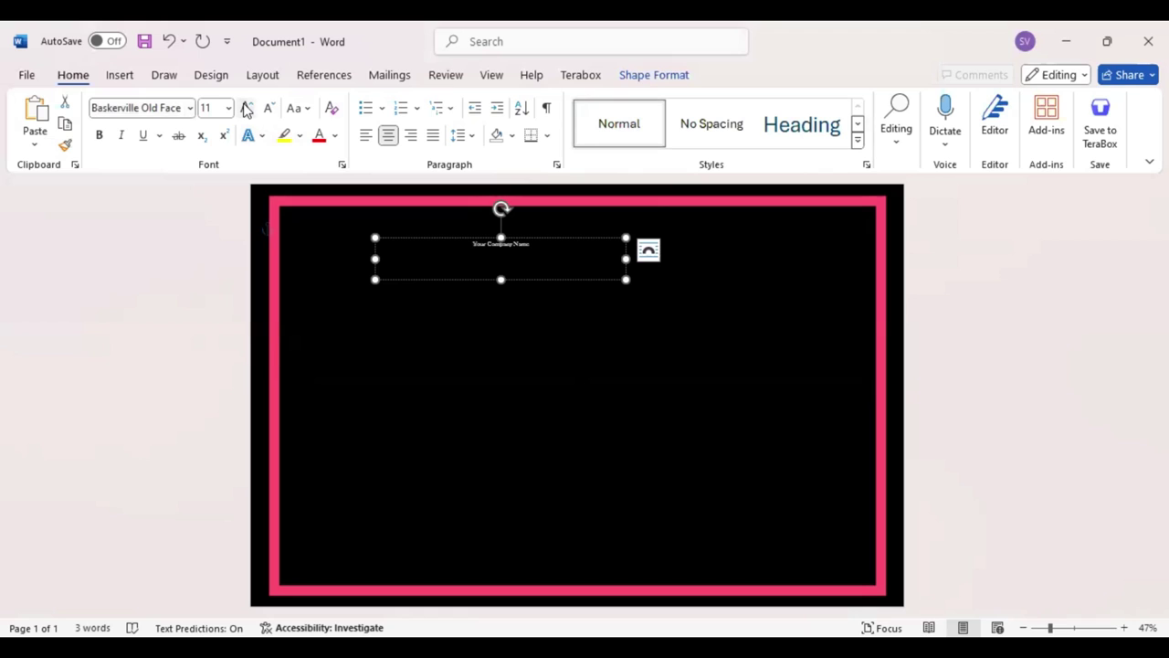
Make the company name UPPERCASE at 26 pt and open the Font dialog's Advanced spacing.
{"action": "left_click", "coordinate": [309, 112]}
{"action": "left_click", "coordinate": [338, 183]}
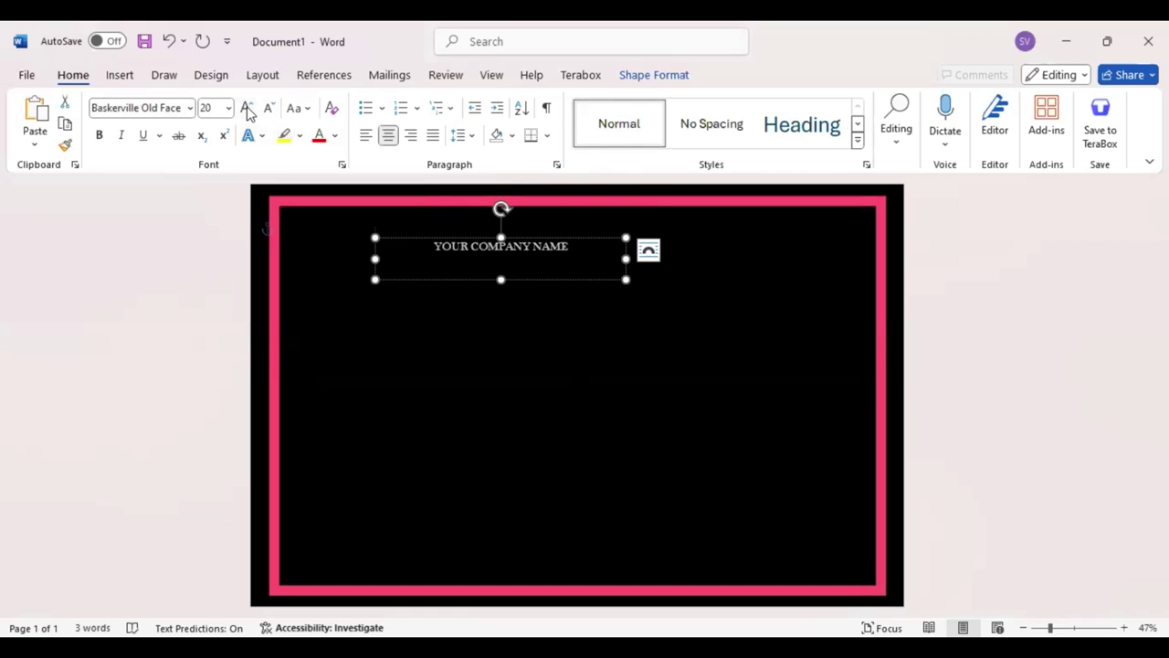
{"action": "left_click", "coordinate": [248, 109]}
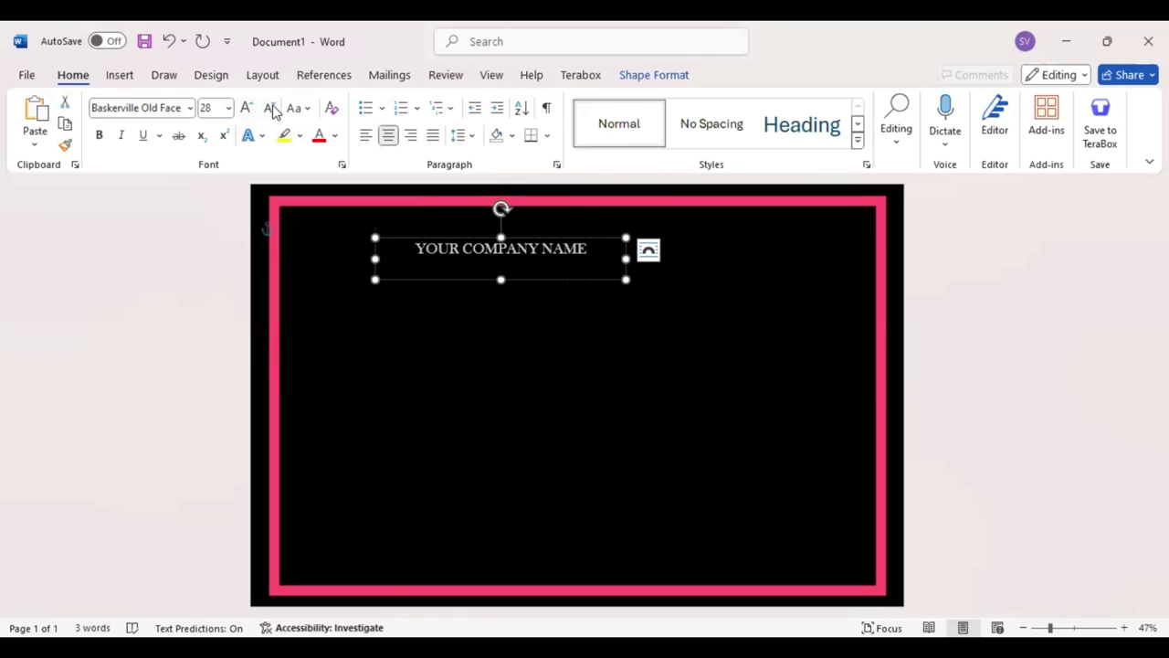
{"action": "left_click", "coordinate": [271, 109]}
{"action": "left_click", "coordinate": [271, 108]}
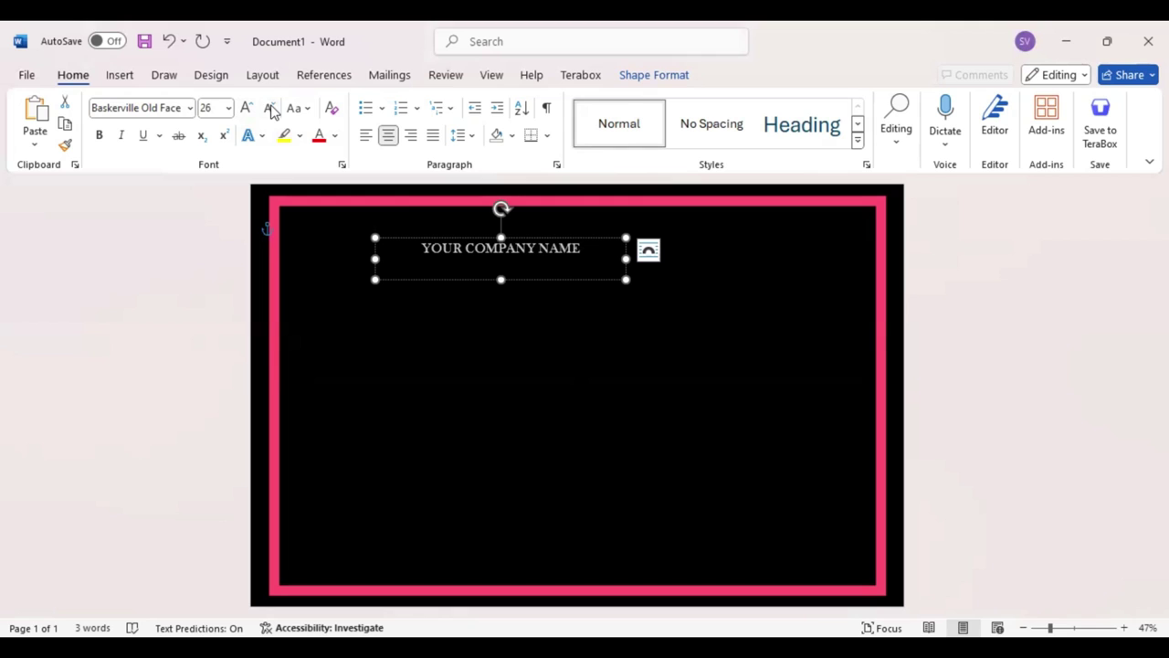
{"action": "left_click", "coordinate": [341, 165]}
{"action": "left_click", "coordinate": [483, 141]}
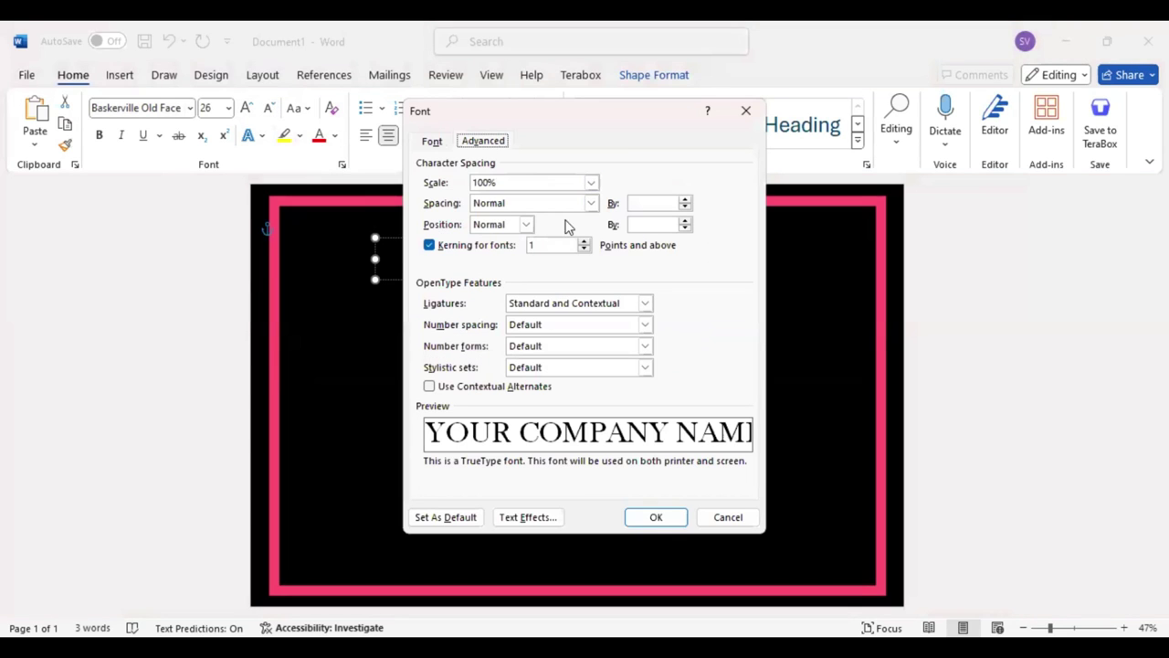
Expand the company name's letter spacing by 7 pt and centre its box horizontally.
{"action": "left_click", "coordinate": [591, 203]}
{"action": "left_click", "coordinate": [493, 216]}
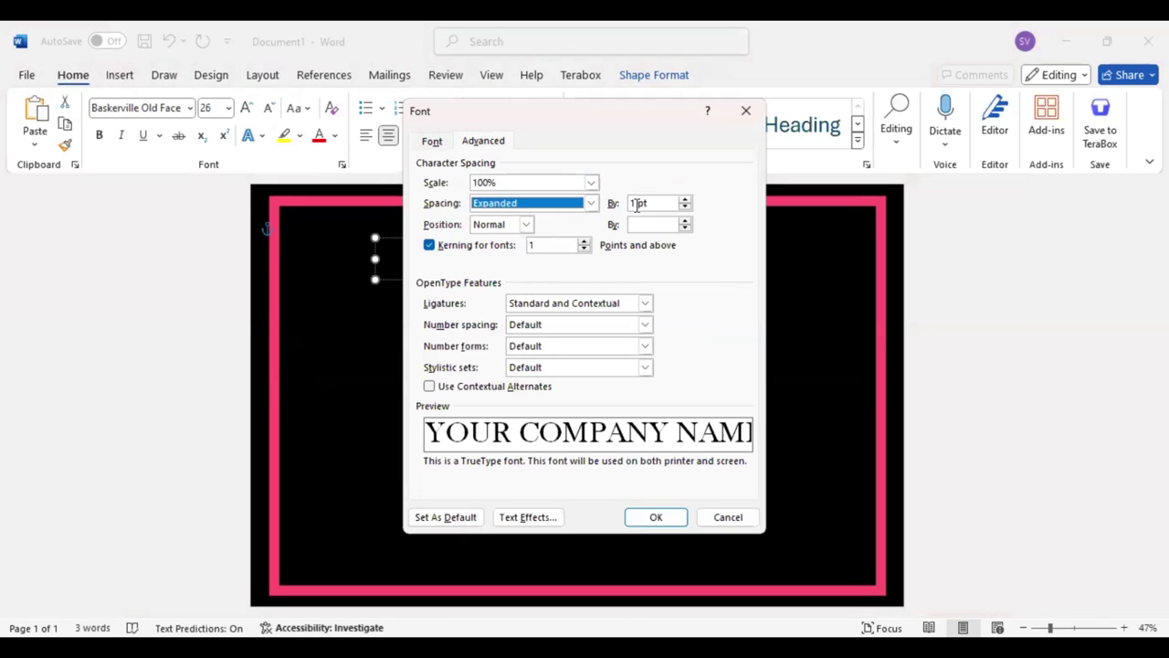
{"action": "left_click", "coordinate": [632, 203]}
{"action": "key", "text": "Delete"}
{"action": "type", "text": "7"}
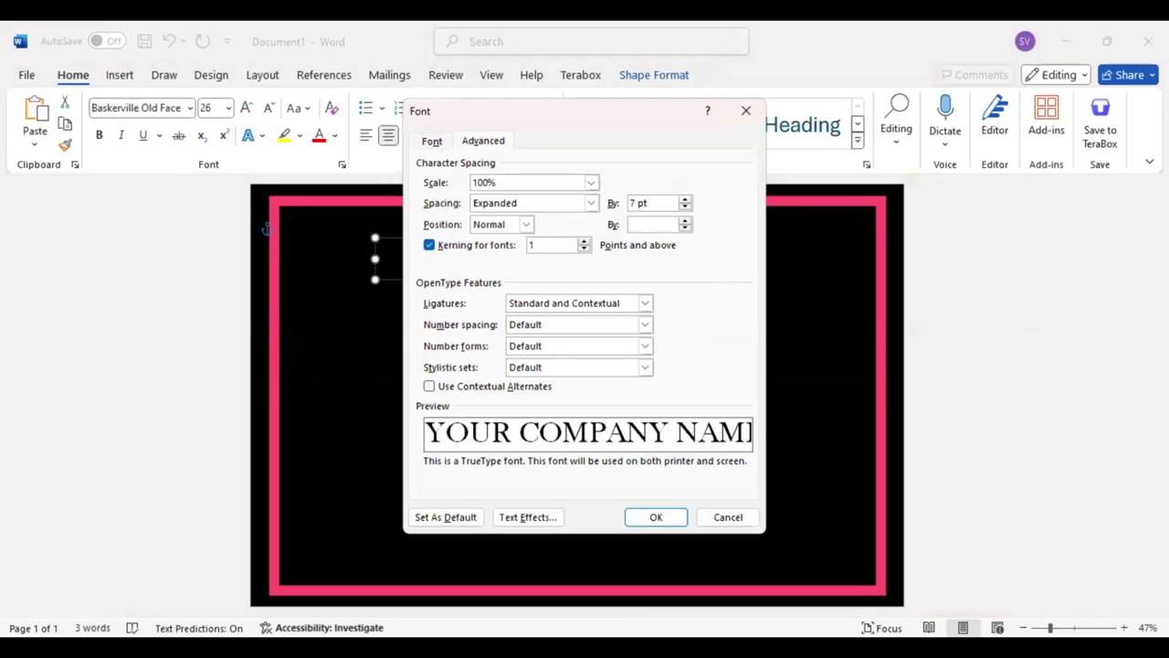
{"action": "key", "text": "Return"}
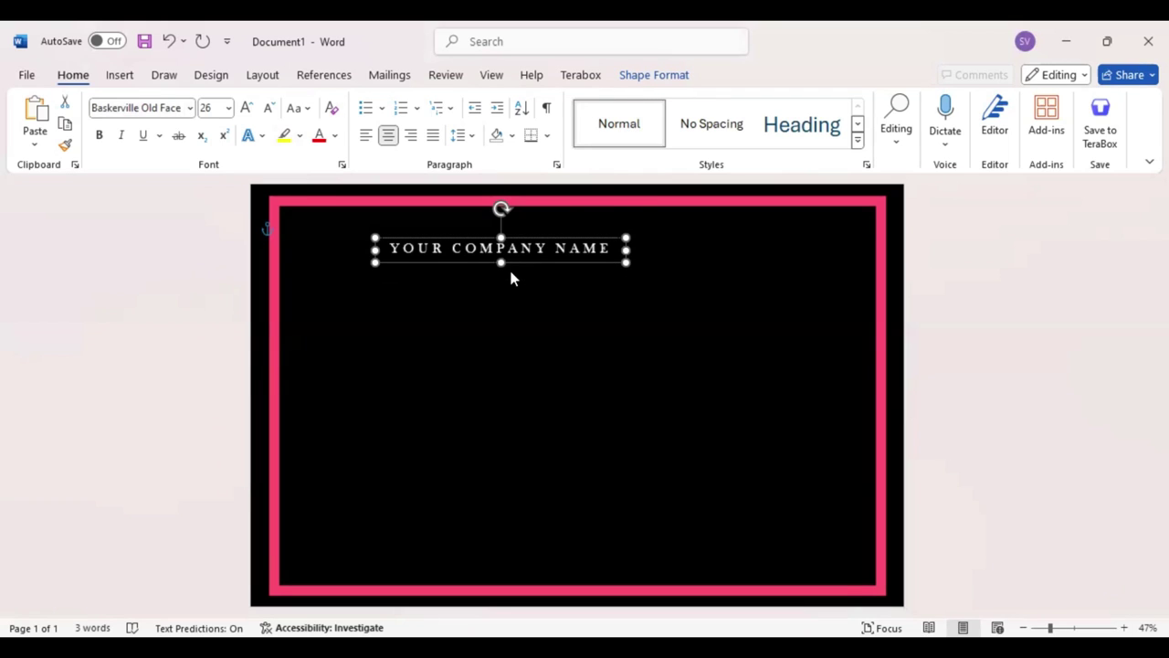
{"action": "left_click_drag", "start_coordinate": [510, 279], "coordinate": [587, 263]}
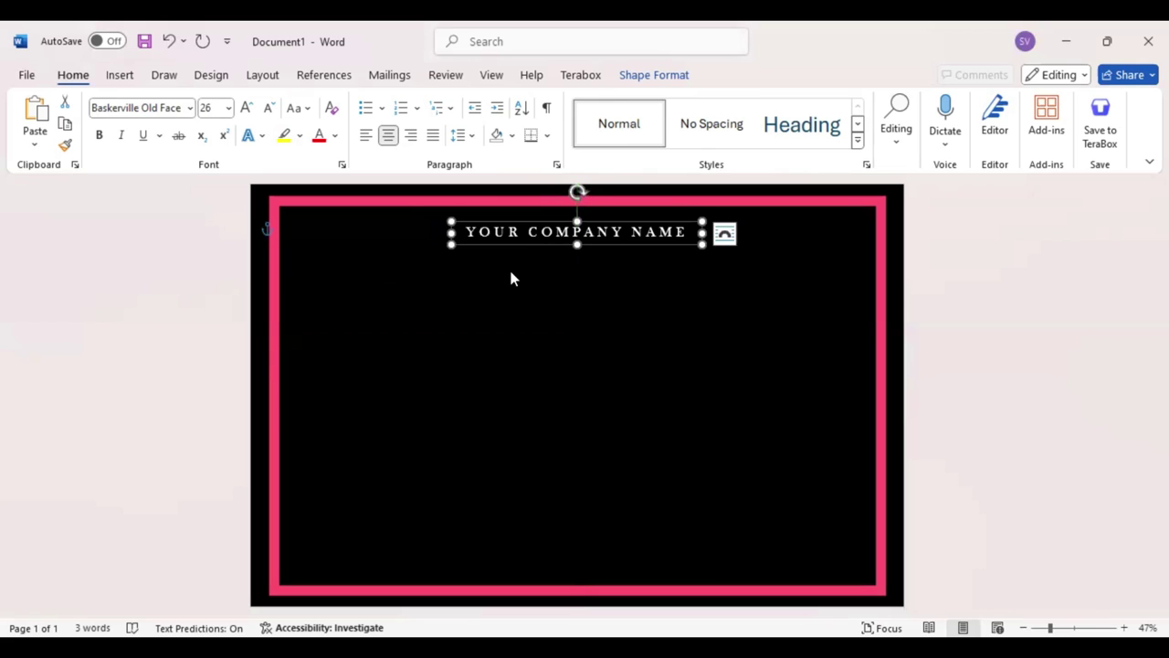
Draw a new text box just below the company name.
{"action": "left_click", "coordinate": [122, 81]}
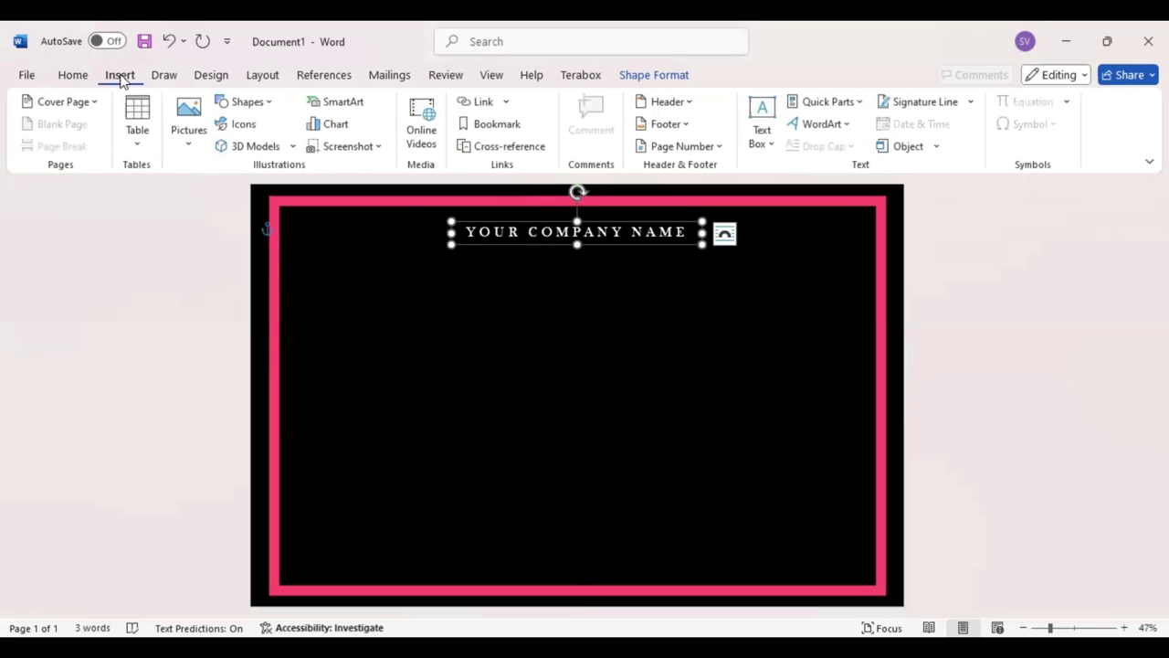
{"action": "left_click", "coordinate": [267, 103]}
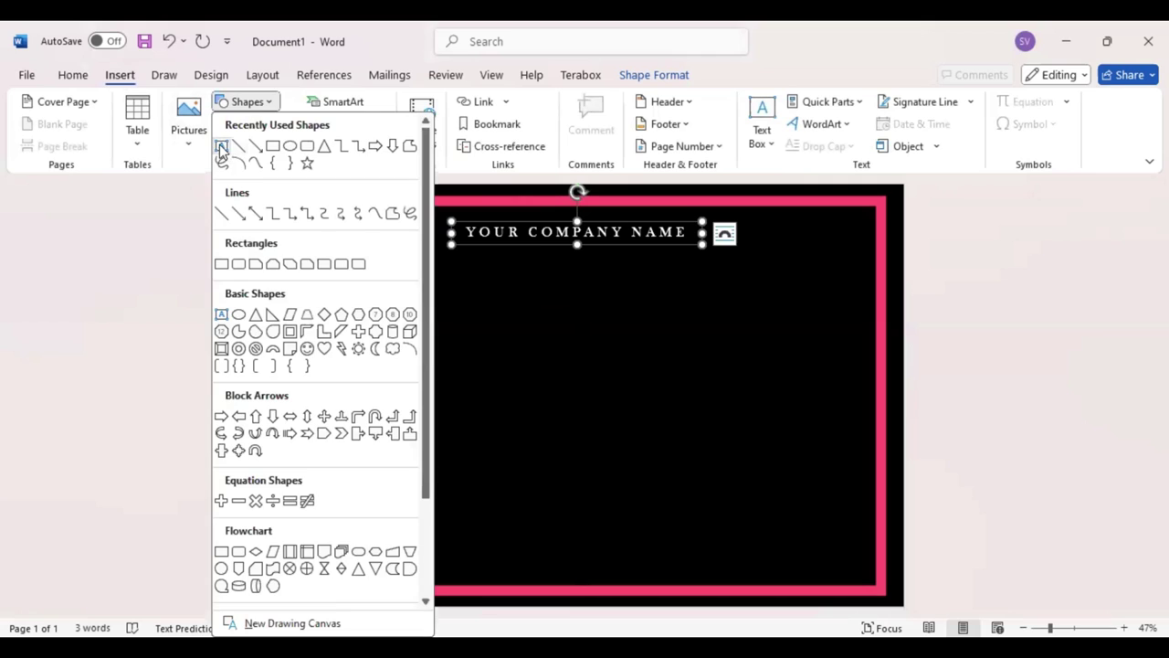
{"action": "left_click", "coordinate": [221, 146]}
{"action": "left_click_drag", "start_coordinate": [704, 327], "coordinate": [430, 263]}
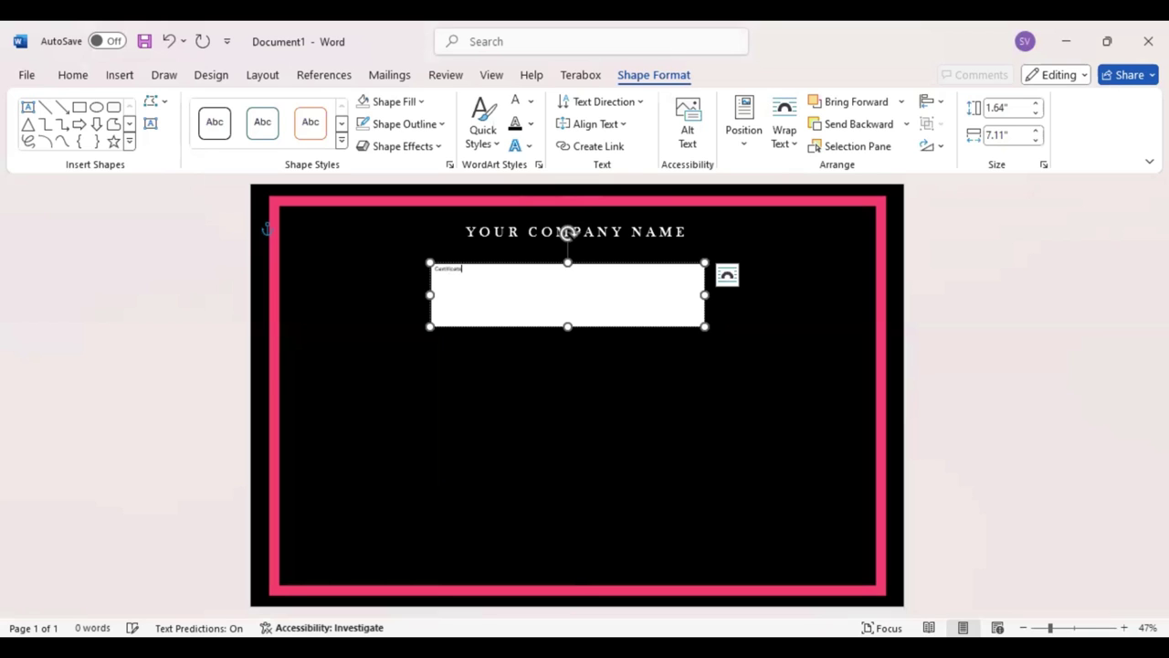
Give the Certificate text box no fill and white lettering.
{"action": "double_click", "coordinate": [435, 268]}
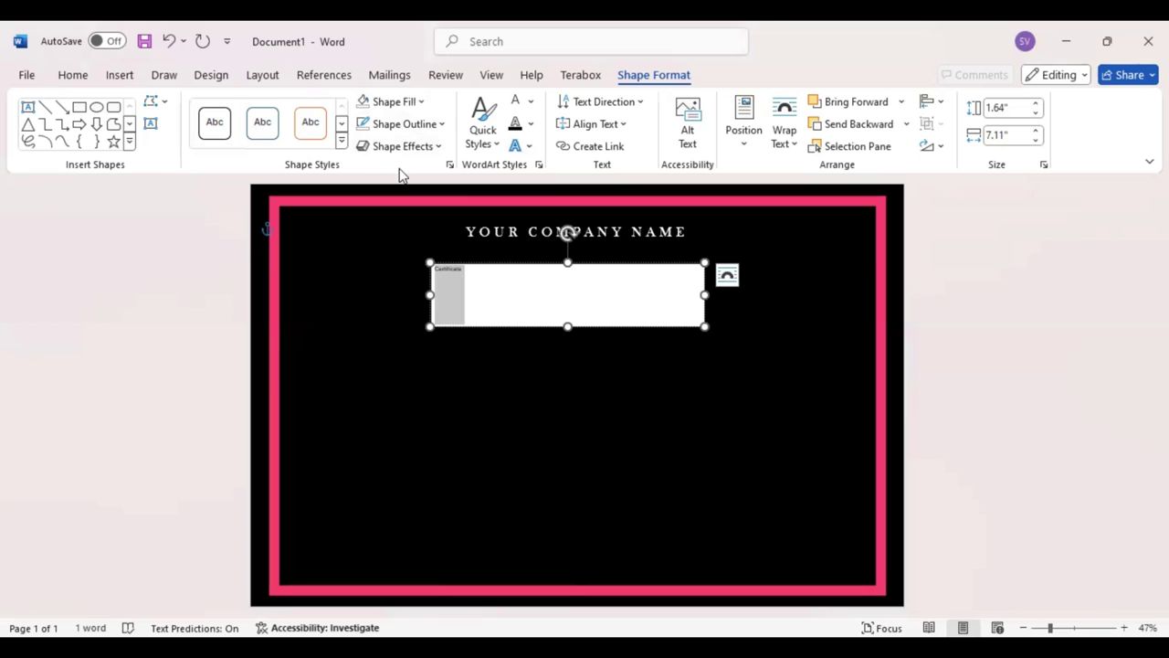
{"action": "left_click", "coordinate": [363, 101]}
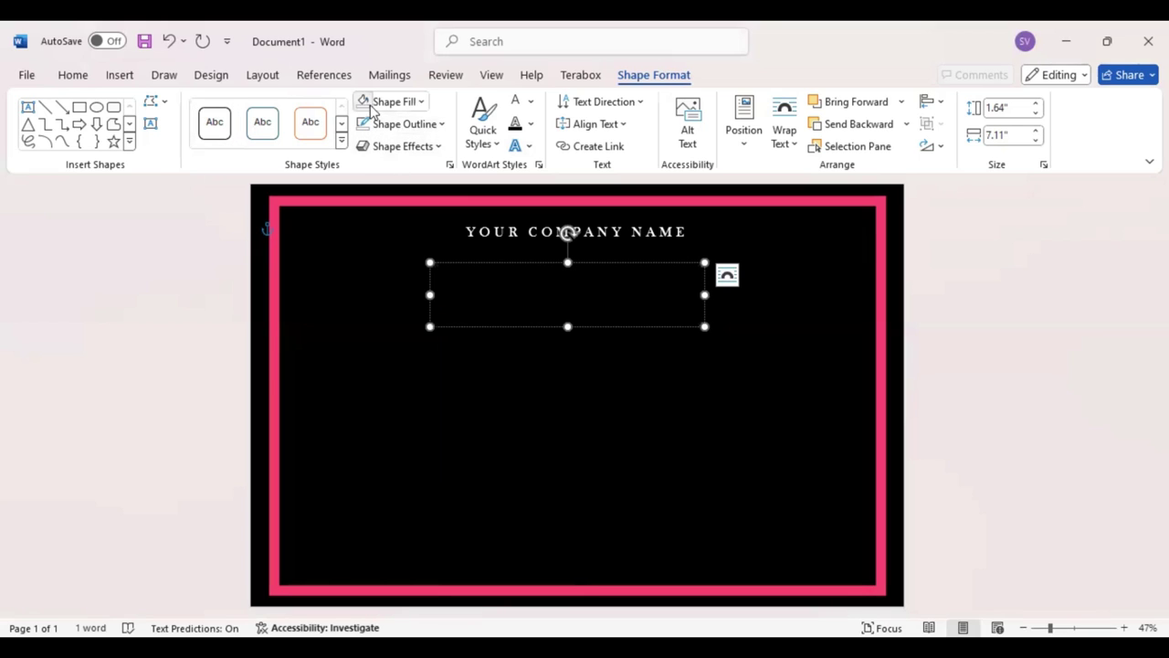
{"action": "left_click", "coordinate": [516, 102]}
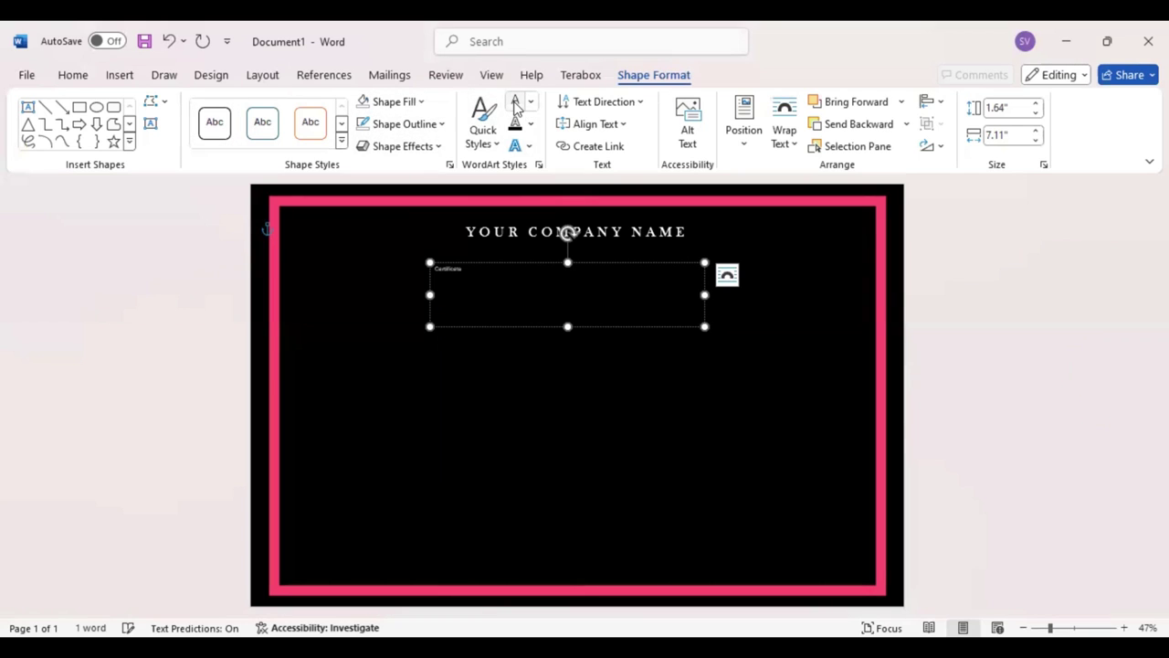
{"action": "type", "text": "Certificate"}
{"action": "left_click", "coordinate": [73, 75]}
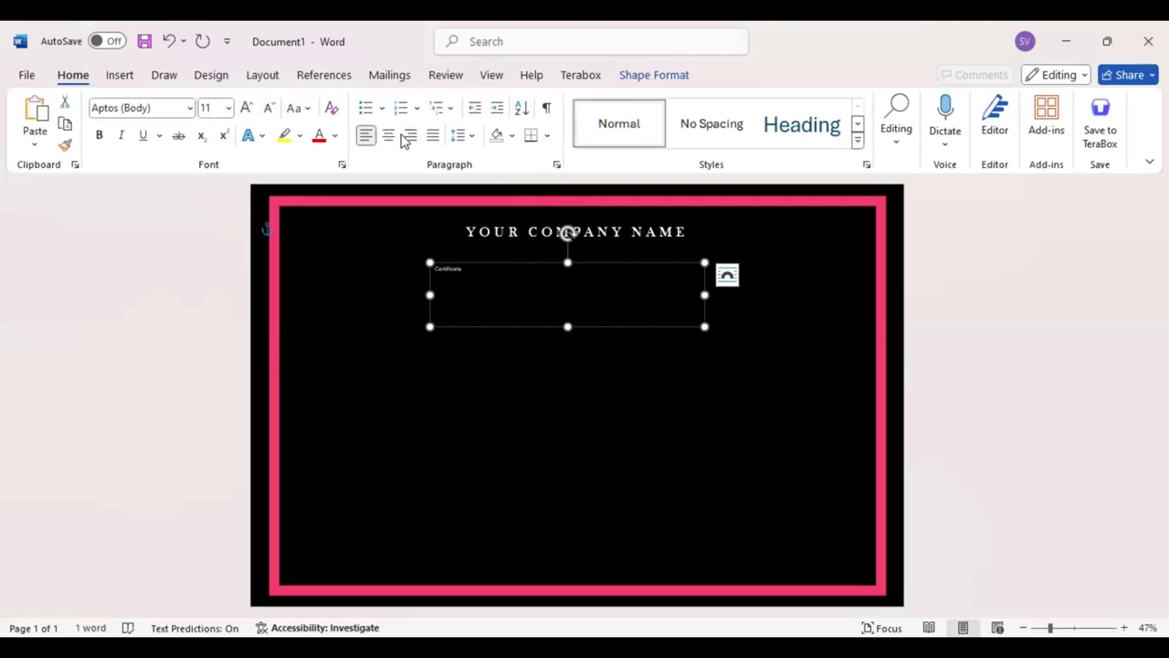
Centre the Certificate text and grow it to 72 pt.
{"action": "left_click", "coordinate": [388, 134]}
{"action": "left_click", "coordinate": [246, 108]}
{"action": "left_click", "coordinate": [247, 108]}
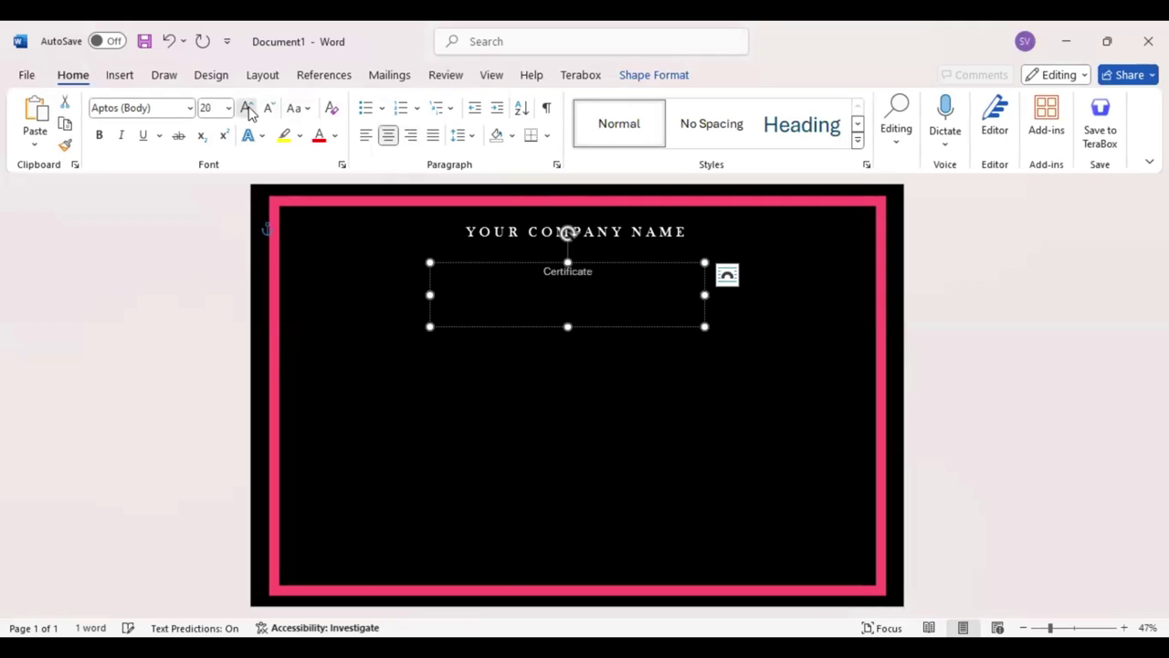
{"action": "left_click", "coordinate": [247, 108]}
{"action": "left_click", "coordinate": [248, 109]}
{"action": "left_click", "coordinate": [247, 109]}
{"action": "left_click", "coordinate": [248, 108]}
{"action": "left_click", "coordinate": [248, 109]}
{"action": "left_click", "coordinate": [247, 108]}
{"action": "left_click", "coordinate": [247, 108]}
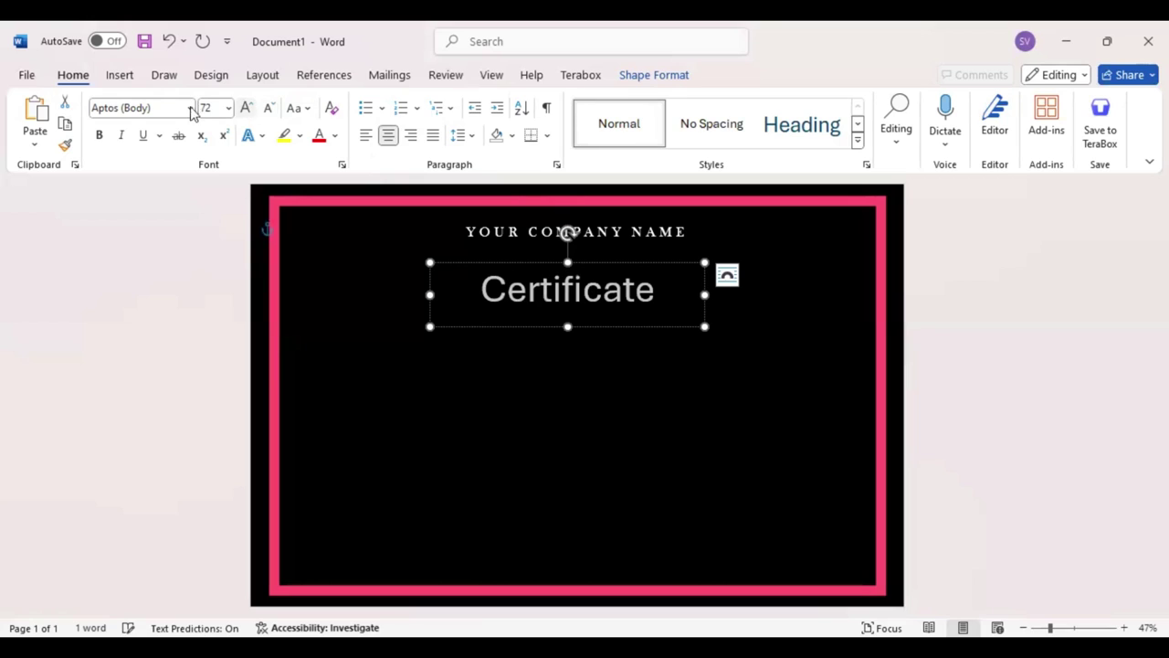
Set Certificate to Baskerville Old Face, UPPERCASE, at 120 pt.
{"action": "left_click", "coordinate": [162, 109]}
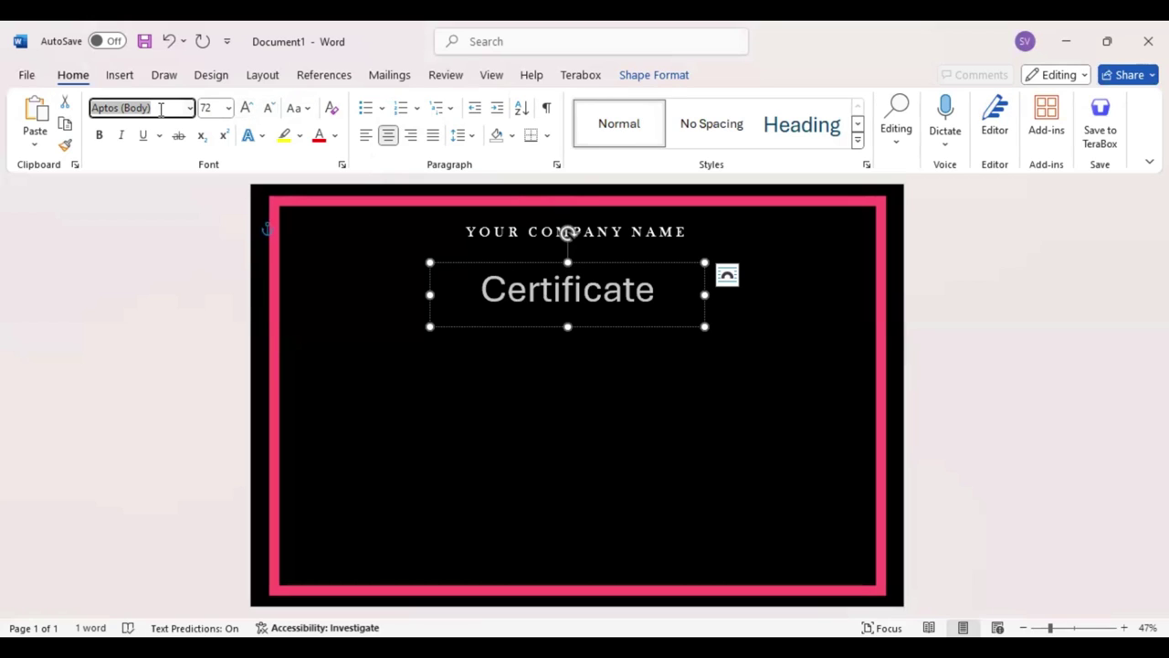
{"action": "type", "text": "Baskerville Old Face"}
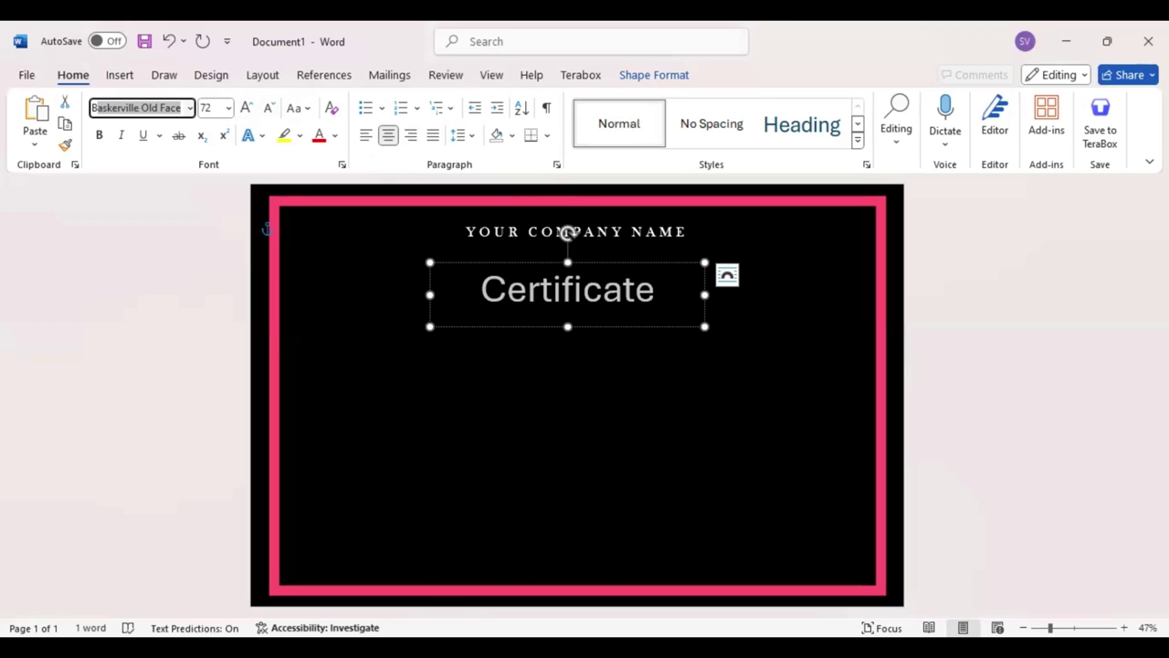
{"action": "key", "text": "Return"}
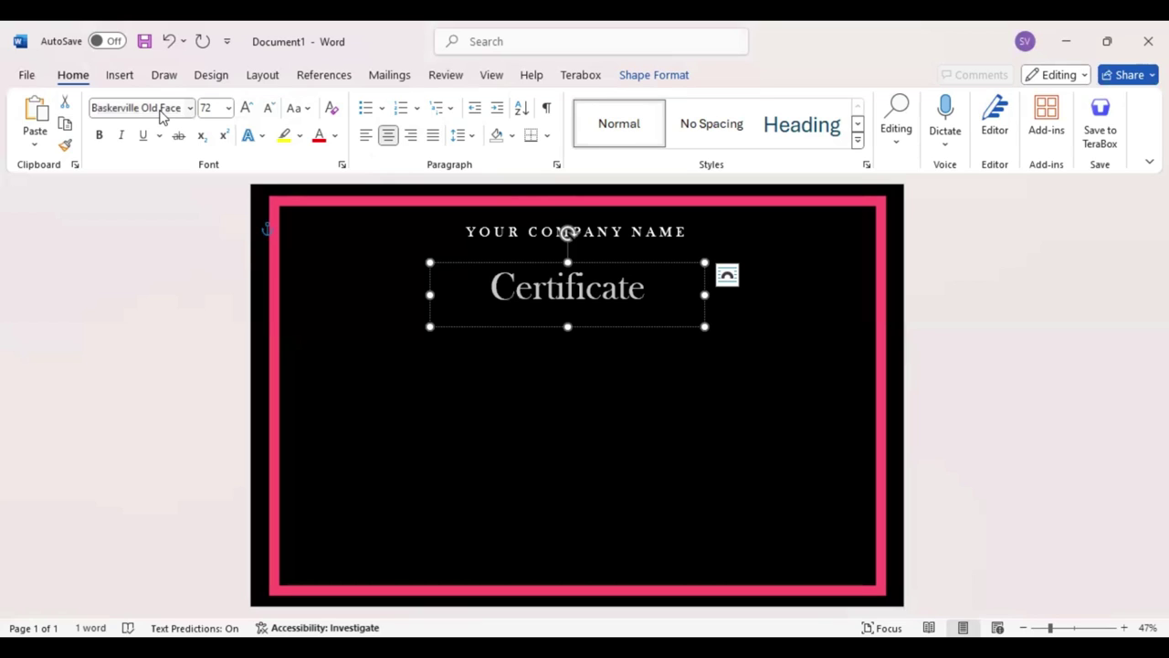
{"action": "left_click", "coordinate": [306, 108]}
{"action": "left_click", "coordinate": [343, 180]}
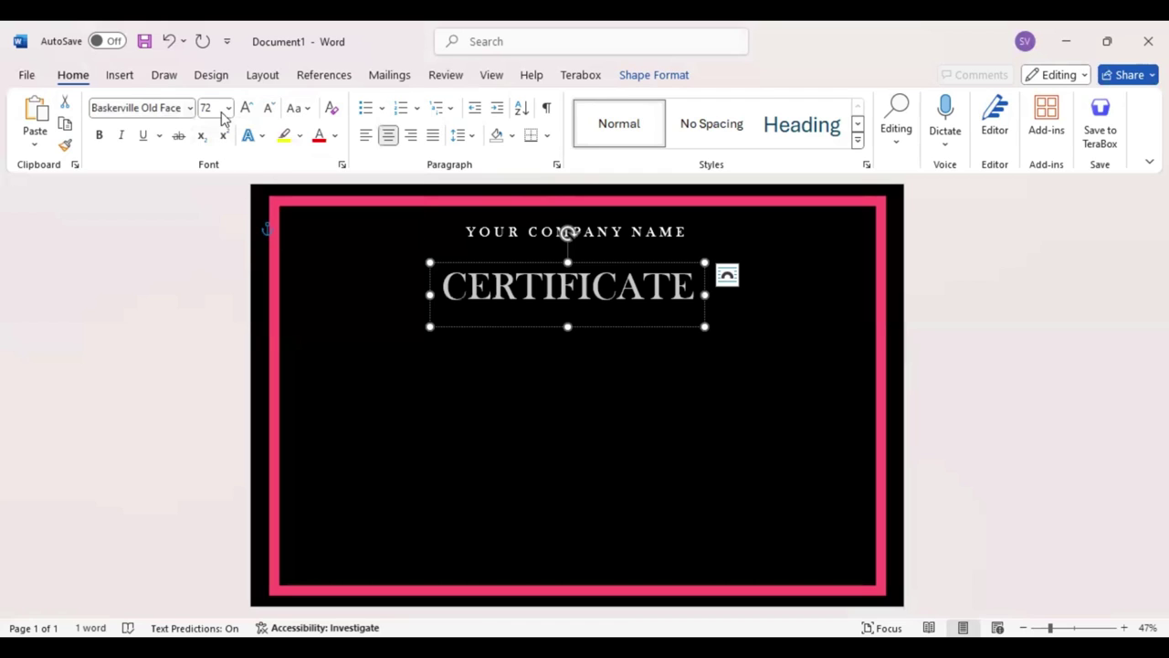
{"action": "left_click", "coordinate": [211, 107]}
{"action": "type", "text": "12"}
{"action": "type", "text": "0"}
{"action": "key", "text": "Return"}
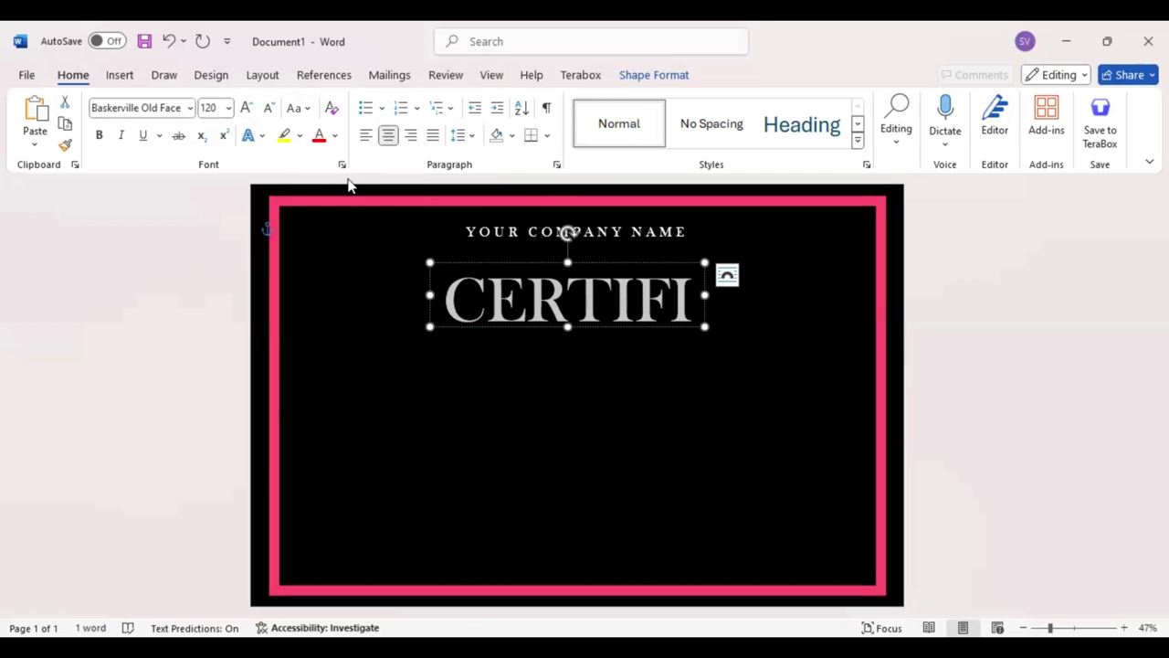
Widen the title box, grow CERTIFICATE to 130 pt, and centre it under the company name.
{"action": "left_click_drag", "start_coordinate": [704, 295], "coordinate": [833, 295]}
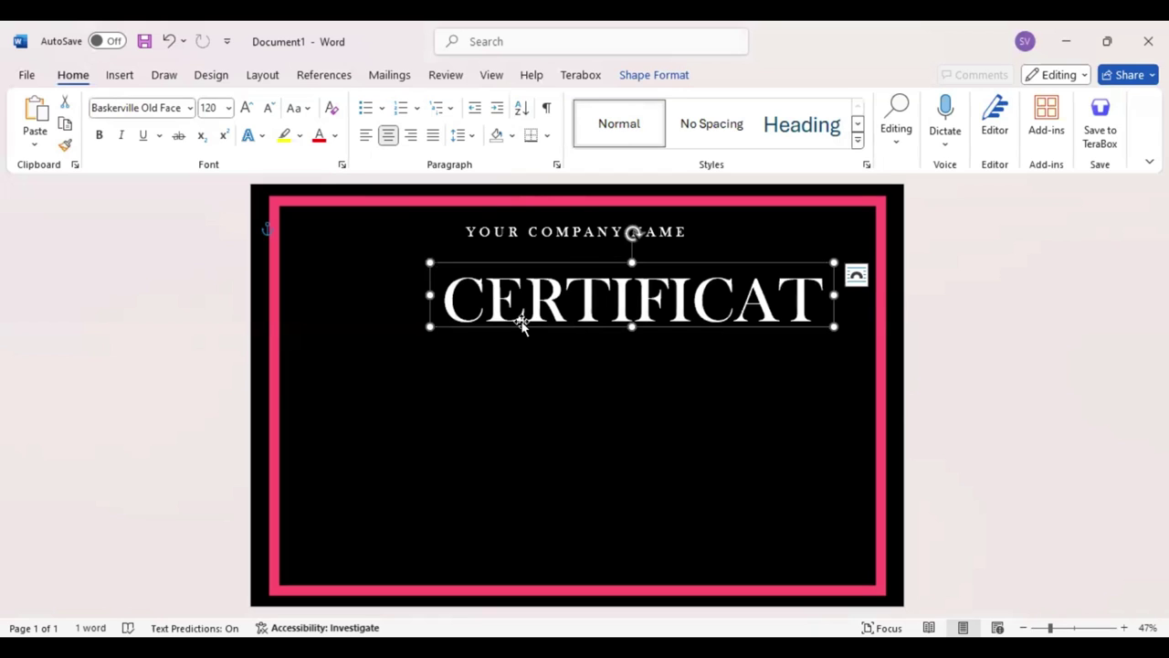
{"action": "right_click", "coordinate": [683, 256]}
{"action": "left_click", "coordinate": [685, 252]}
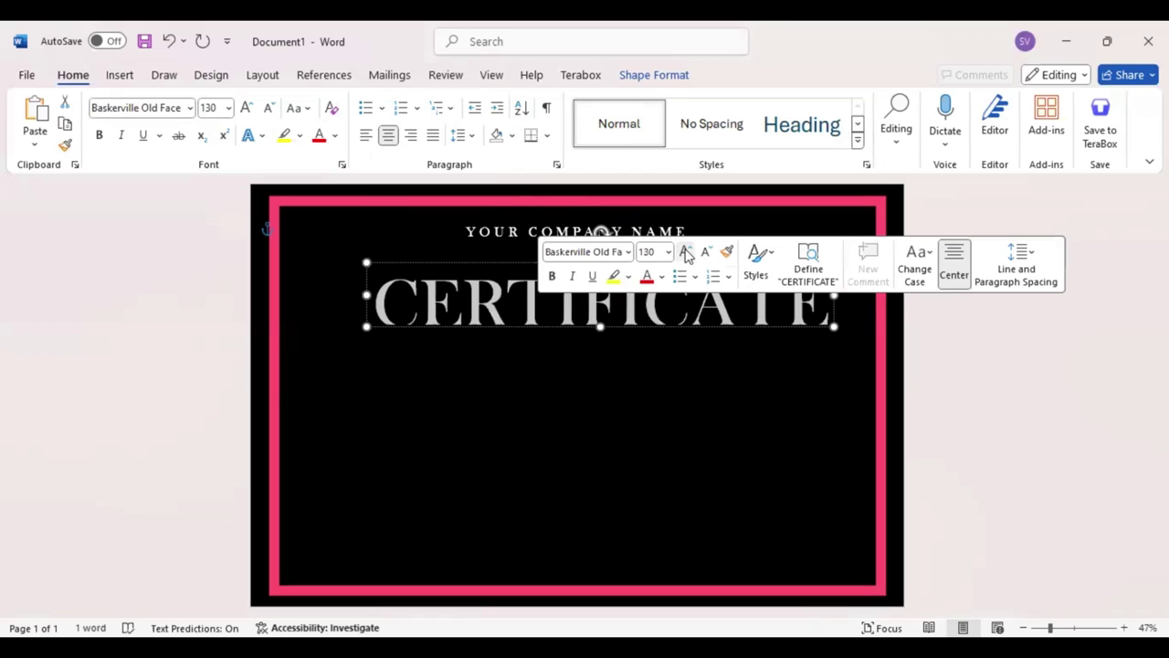
{"action": "left_click", "coordinate": [626, 365]}
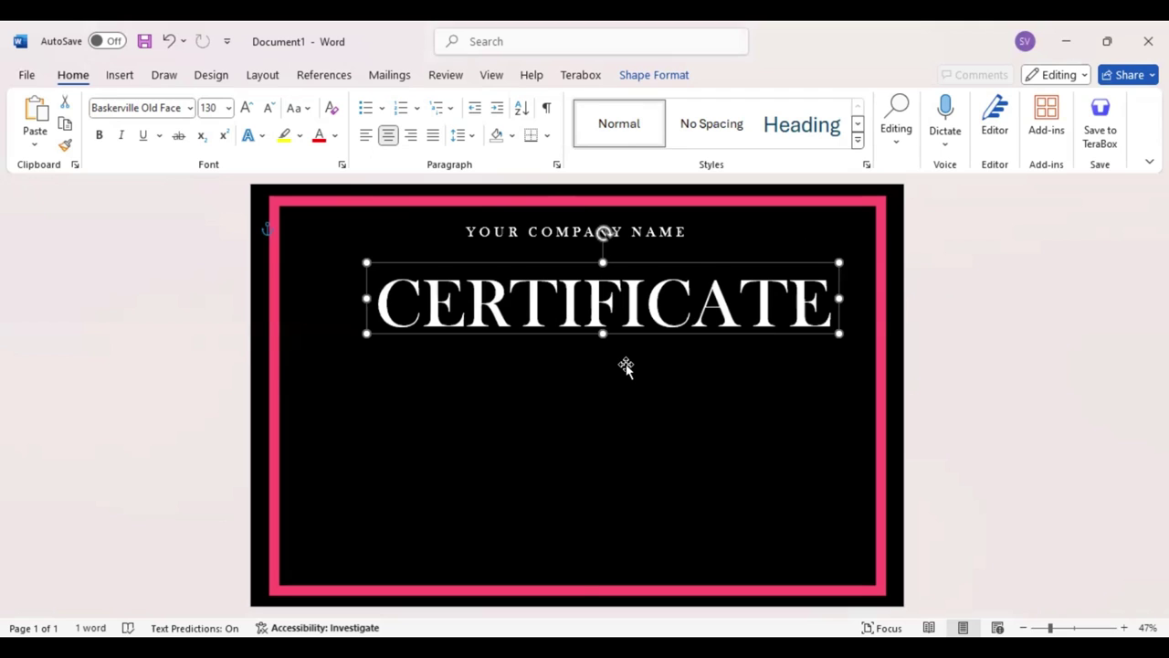
{"action": "mouse_move", "coordinate": [625, 365]}
{"action": "left_mouse_down"}
{"action": "mouse_move", "coordinate": [600, 348]}
{"action": "mouse_move", "coordinate": [626, 366]}
{"action": "left_mouse_up"}
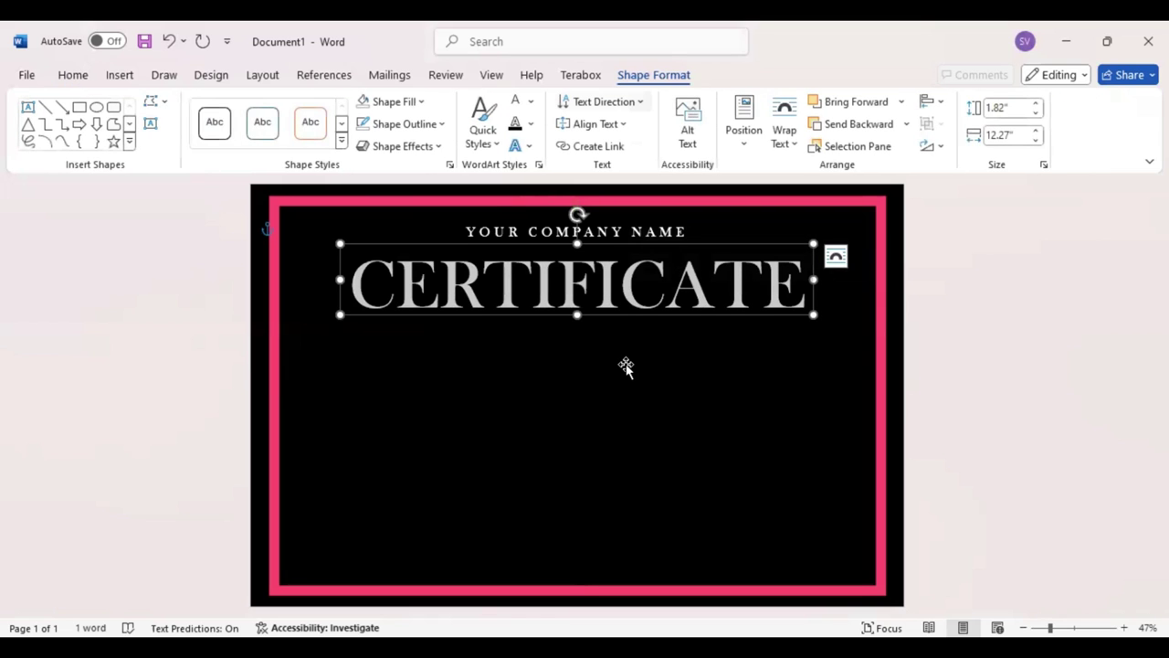
Set the CERTIFICATE title's text fill to the recent pink swatch.
{"action": "left_click", "coordinate": [531, 102]}
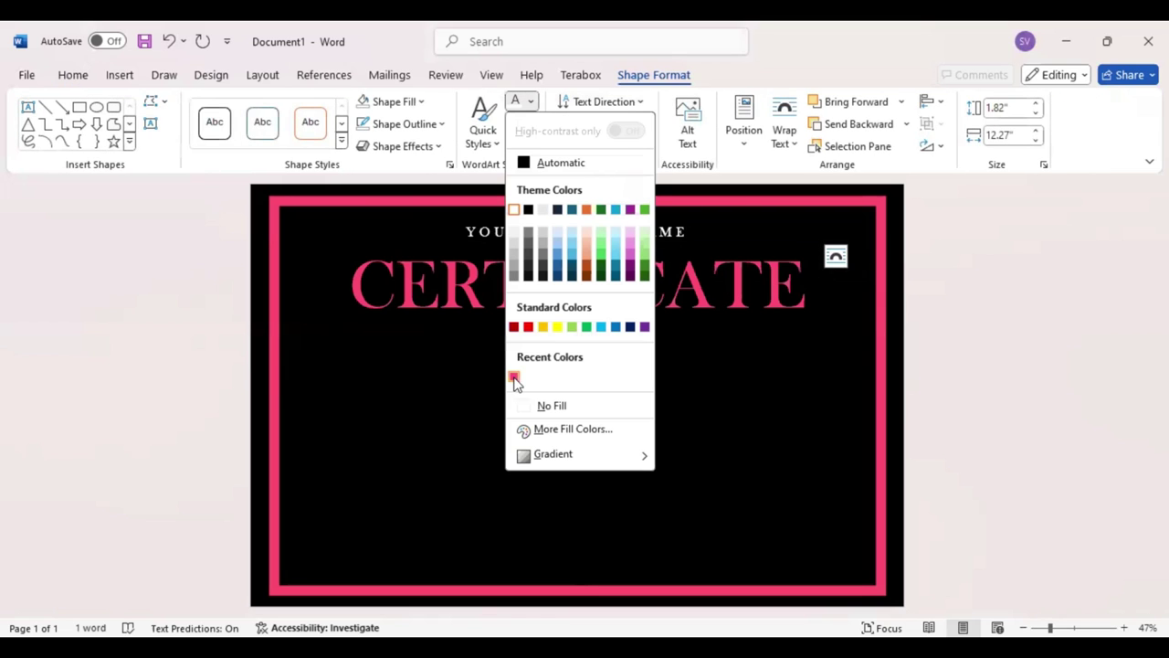
{"action": "left_click", "coordinate": [515, 374]}
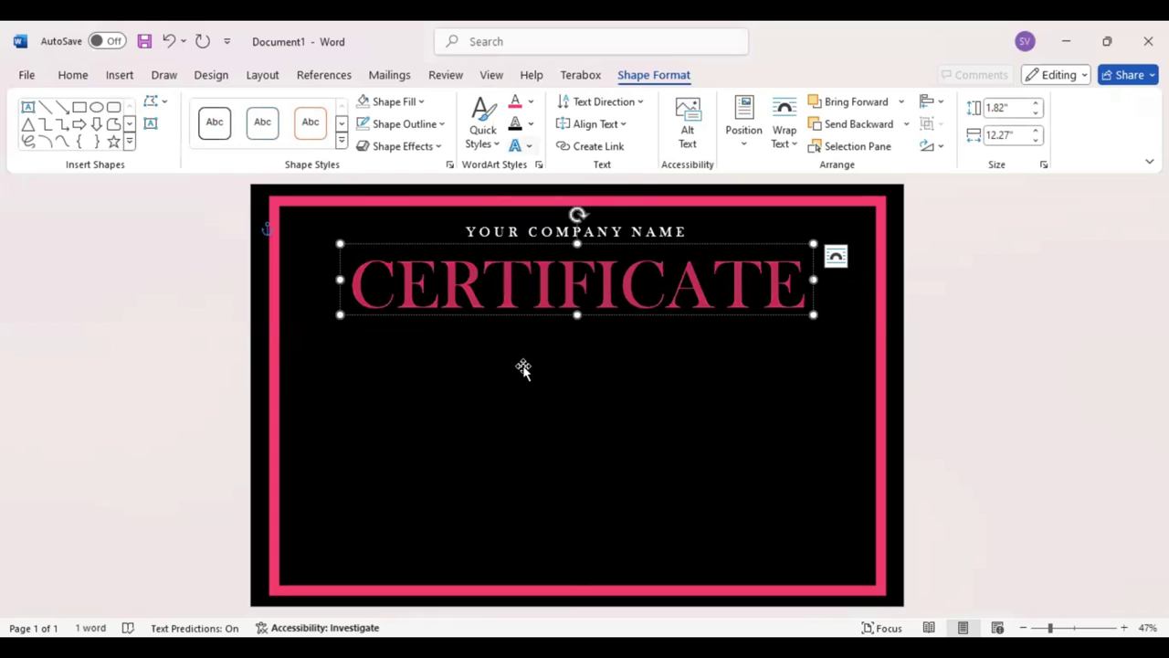
{"action": "left_click", "coordinate": [520, 146]}
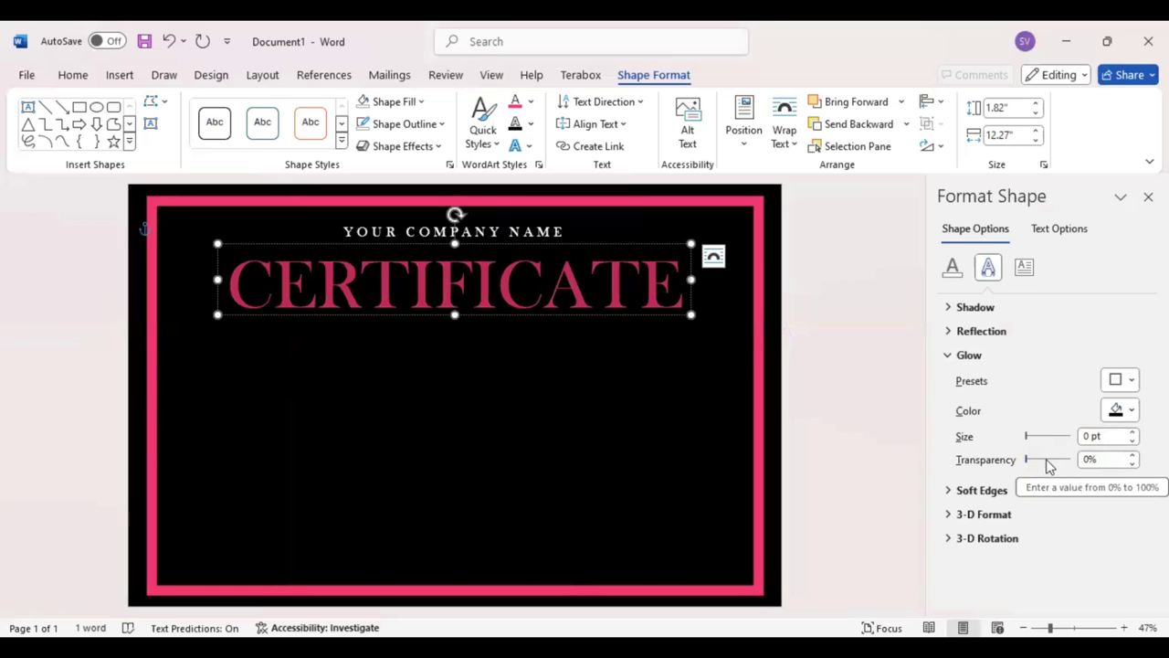
Set the CERTIFICATE title's glow to the recent pink at 75% transparency.
{"action": "mouse_move", "coordinate": [1055, 461]}
{"action": "left_mouse_down"}
{"action": "mouse_move", "coordinate": [1030, 464]}
{"action": "mouse_move", "coordinate": [1057, 465]}
{"action": "left_mouse_up"}
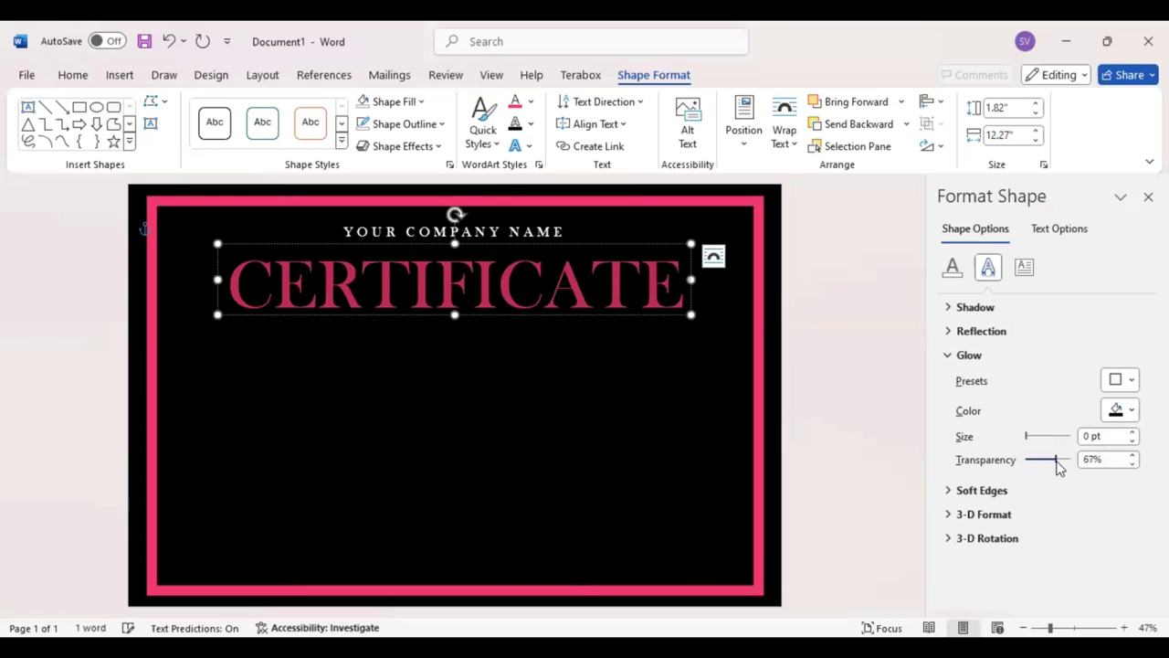
{"action": "left_click", "coordinate": [1131, 463]}
{"action": "left_click", "coordinate": [1132, 455]}
{"action": "left_click", "coordinate": [1131, 454]}
{"action": "left_click", "coordinate": [1132, 455]}
{"action": "left_click", "coordinate": [1131, 455]}
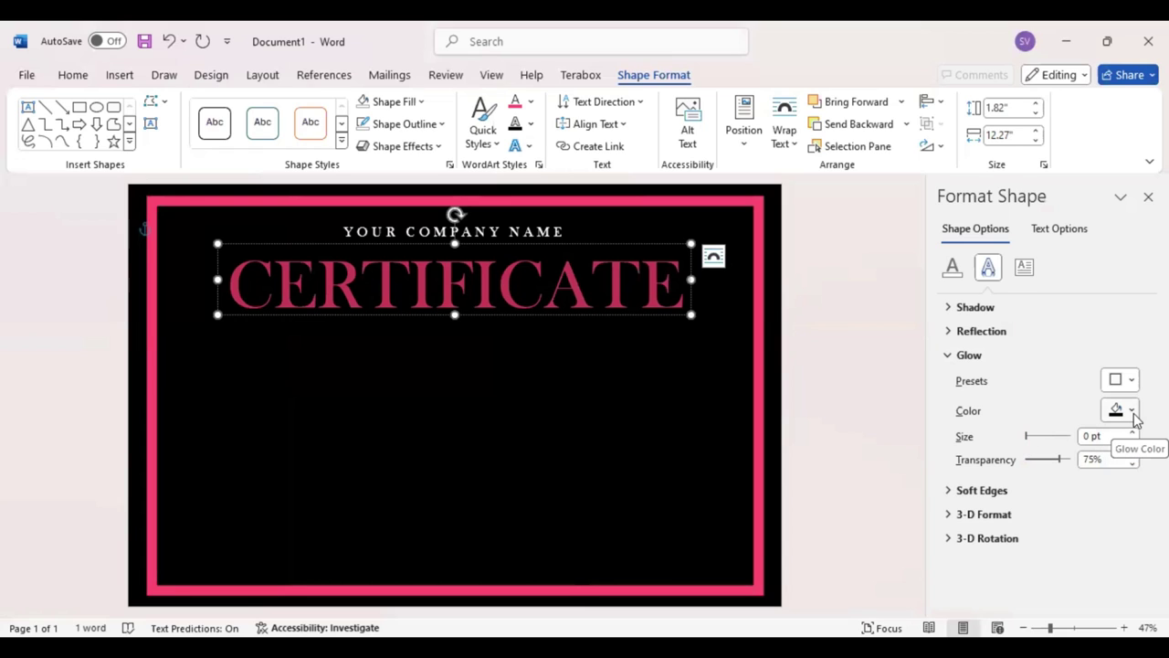
{"action": "left_click", "coordinate": [1132, 411]}
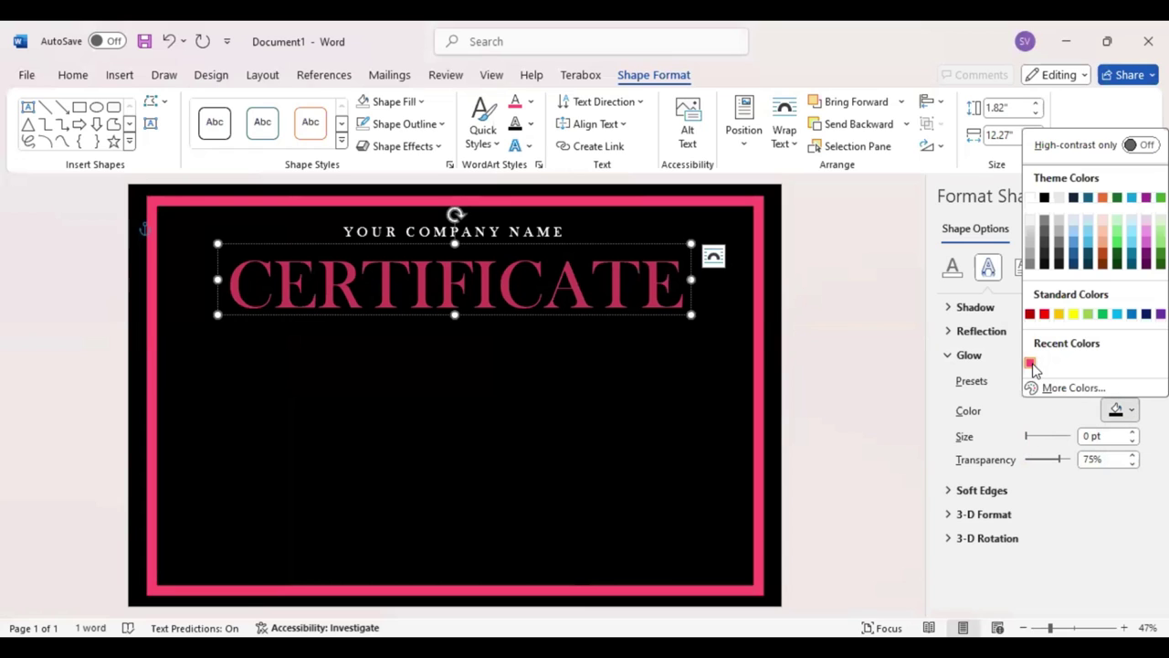
{"action": "left_click", "coordinate": [1031, 363]}
Make the glow 15 pt and nudge the title box slightly upward.
{"action": "left_click_drag", "start_coordinate": [1026, 437], "coordinate": [1038, 437]}
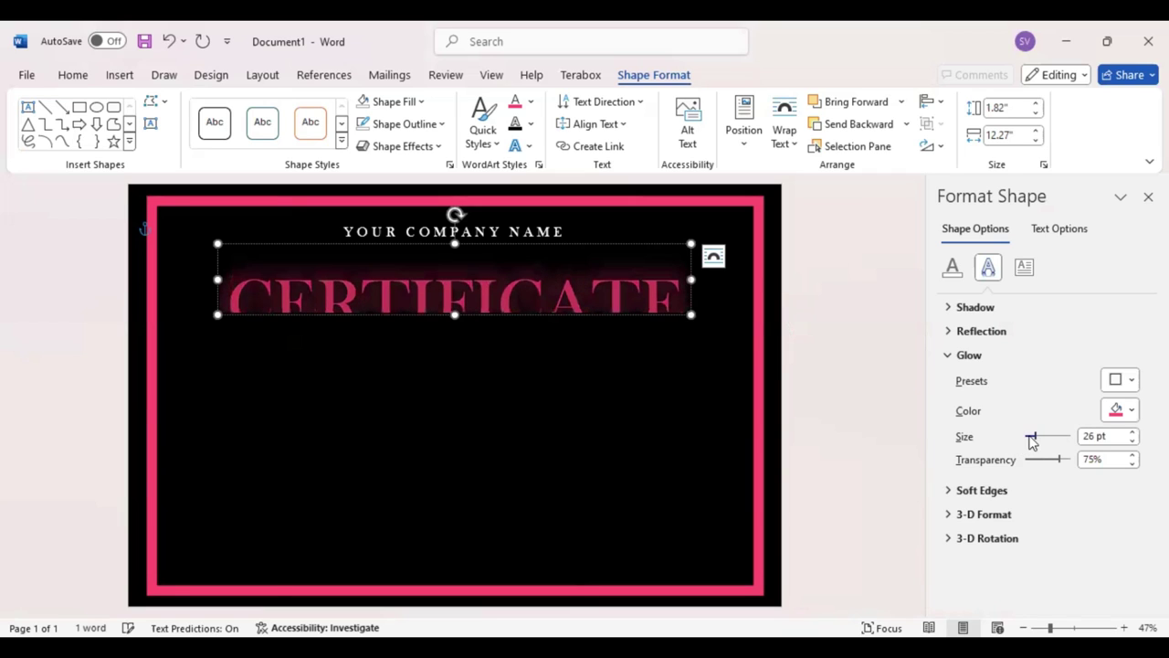
{"action": "left_click", "coordinate": [1131, 439]}
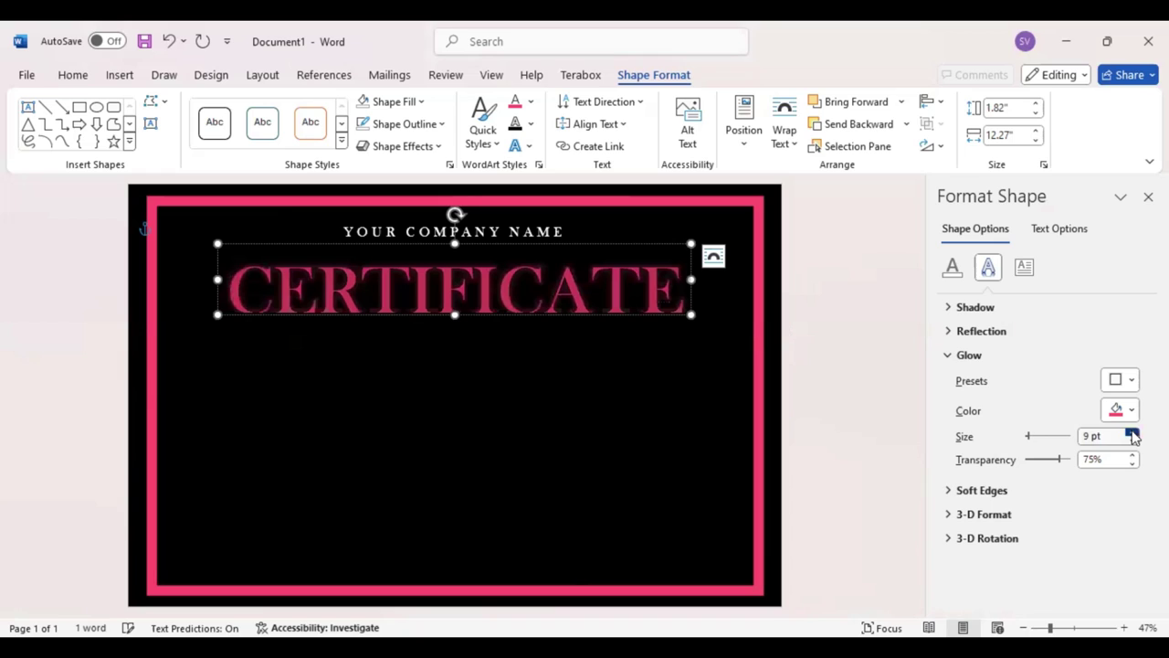
{"action": "left_click", "coordinate": [1131, 432]}
{"action": "left_click", "coordinate": [1132, 432]}
{"action": "left_click", "coordinate": [1132, 432]}
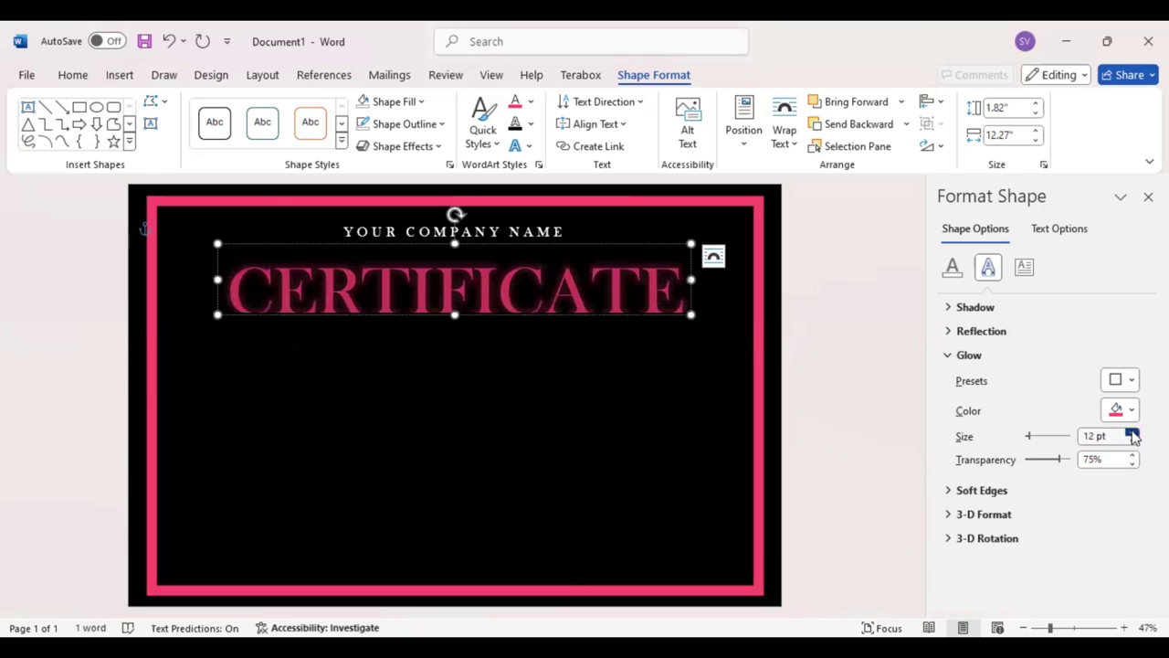
{"action": "left_click", "coordinate": [1132, 432]}
{"action": "left_click", "coordinate": [1132, 432]}
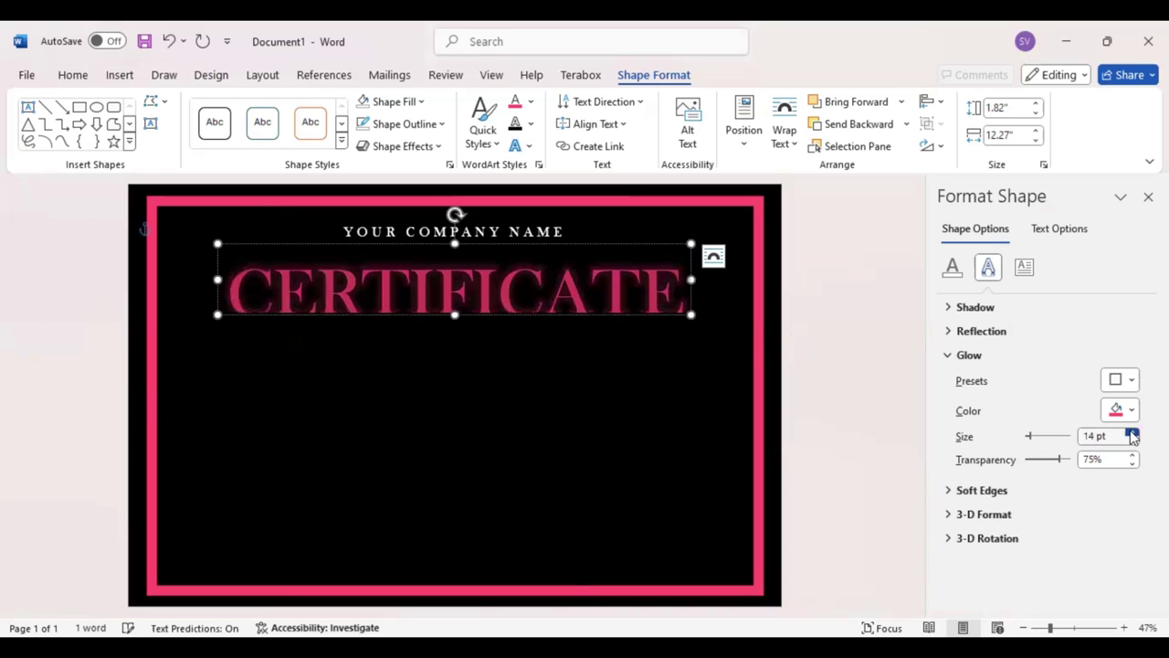
{"action": "left_click", "coordinate": [1131, 432]}
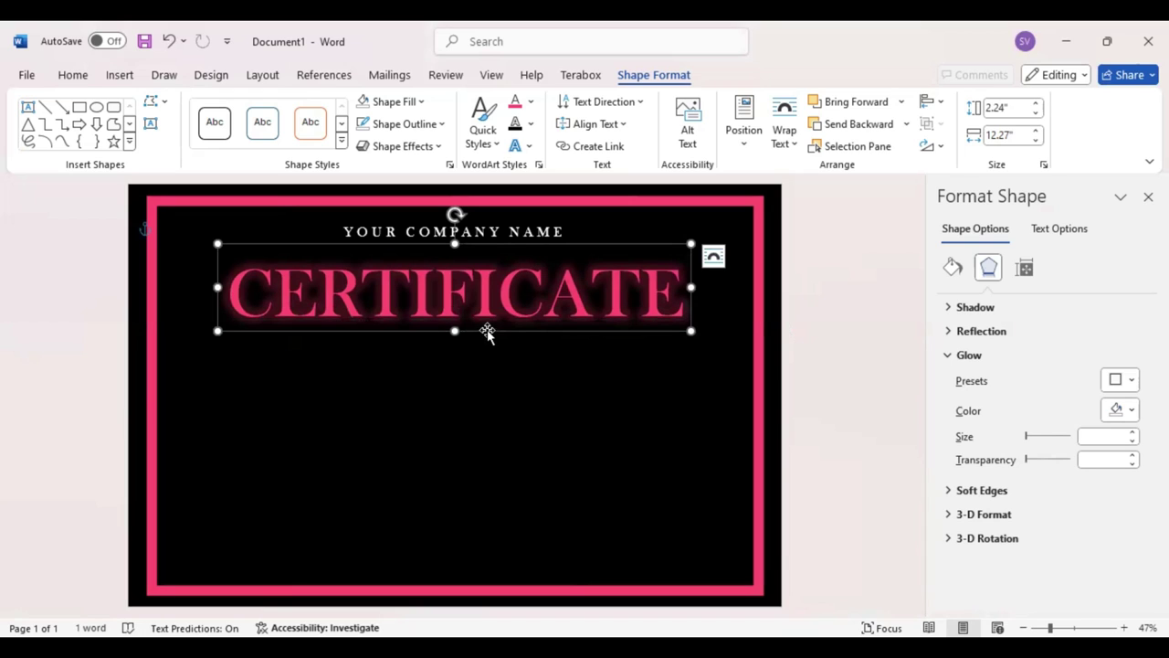
{"action": "left_click_drag", "start_coordinate": [487, 330], "coordinate": [484, 324]}
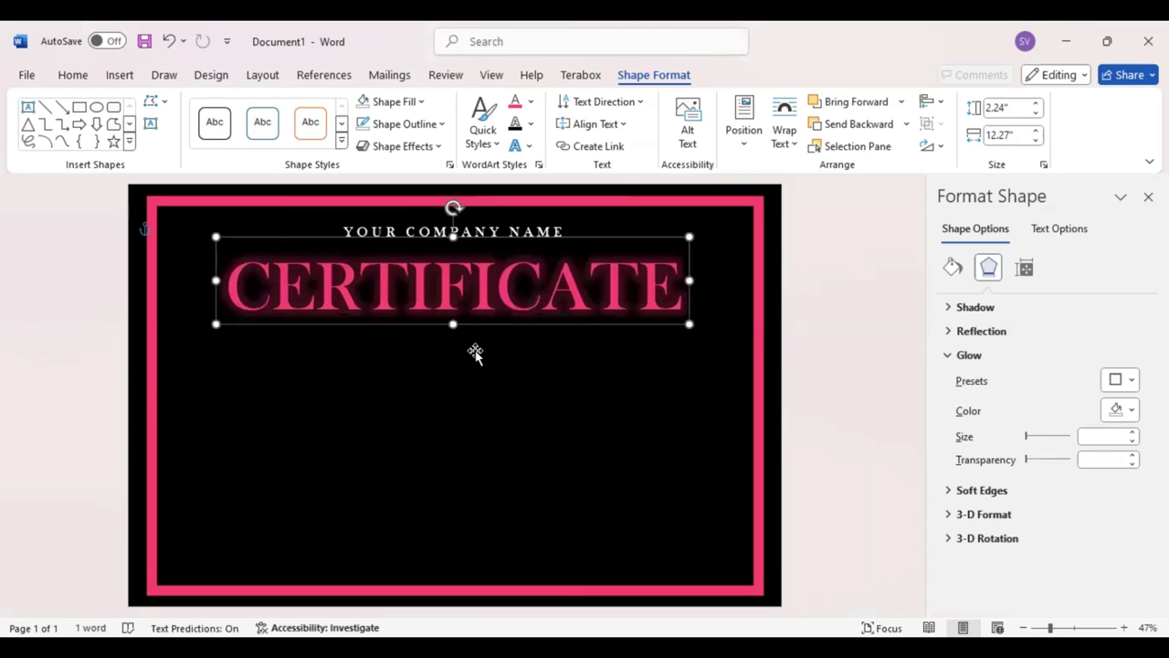
{"action": "left_click", "coordinate": [453, 336]}
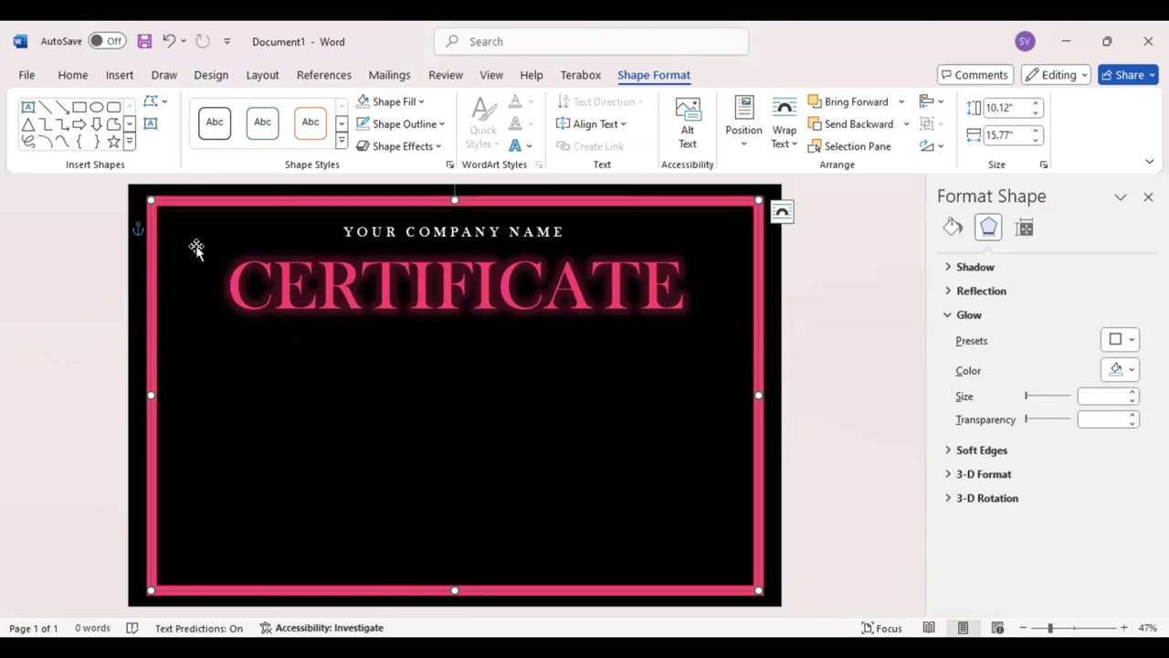
Draw a text box below the title reading 'Of Completion' with no shape fill.
{"action": "left_click", "coordinate": [151, 123]}
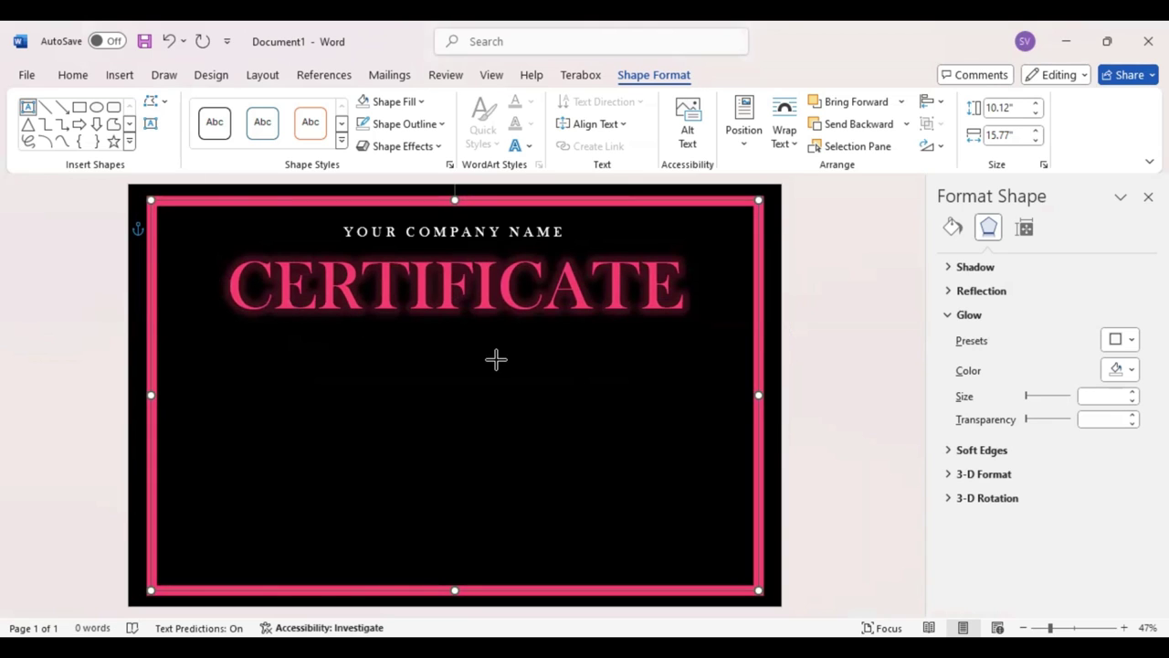
{"action": "left_click_drag", "start_coordinate": [289, 311], "coordinate": [510, 369]}
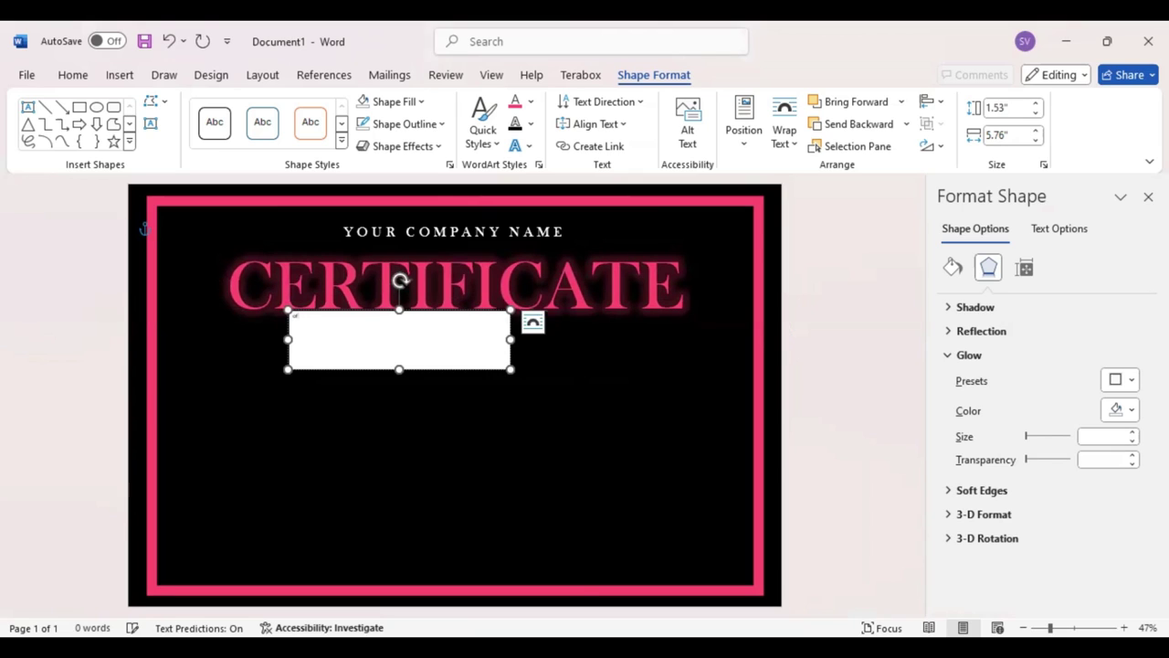
{"action": "type", "text": "Of Comple"}
{"action": "type", "text": "tion"}
{"action": "left_click_drag", "start_coordinate": [331, 326], "coordinate": [309, 294]}
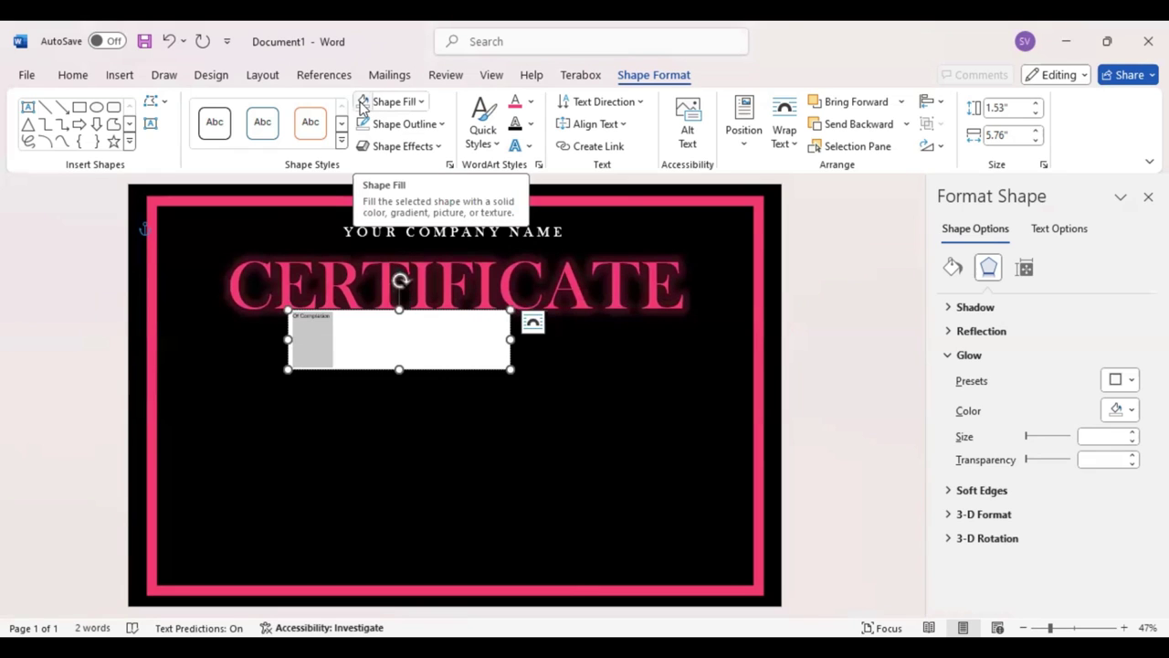
{"action": "left_click", "coordinate": [363, 103]}
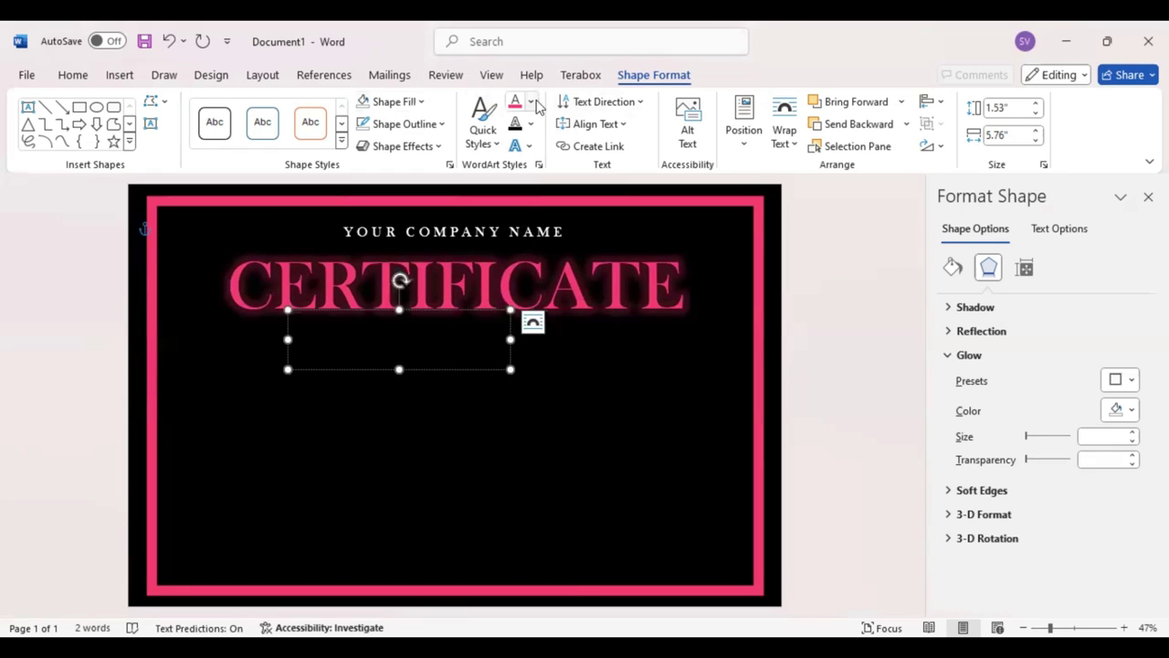
Colour the 'Of Completion' text light pink (#FFC1CD).
{"action": "left_click", "coordinate": [535, 102]}
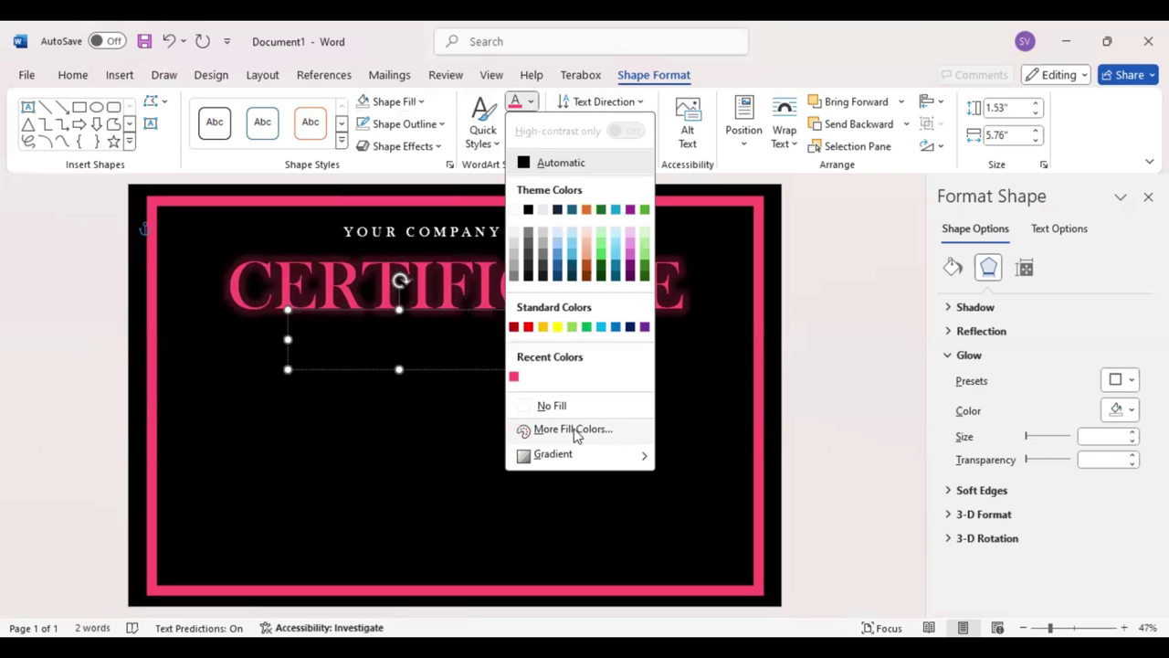
{"action": "left_click", "coordinate": [573, 429]}
{"action": "left_click", "coordinate": [530, 207]}
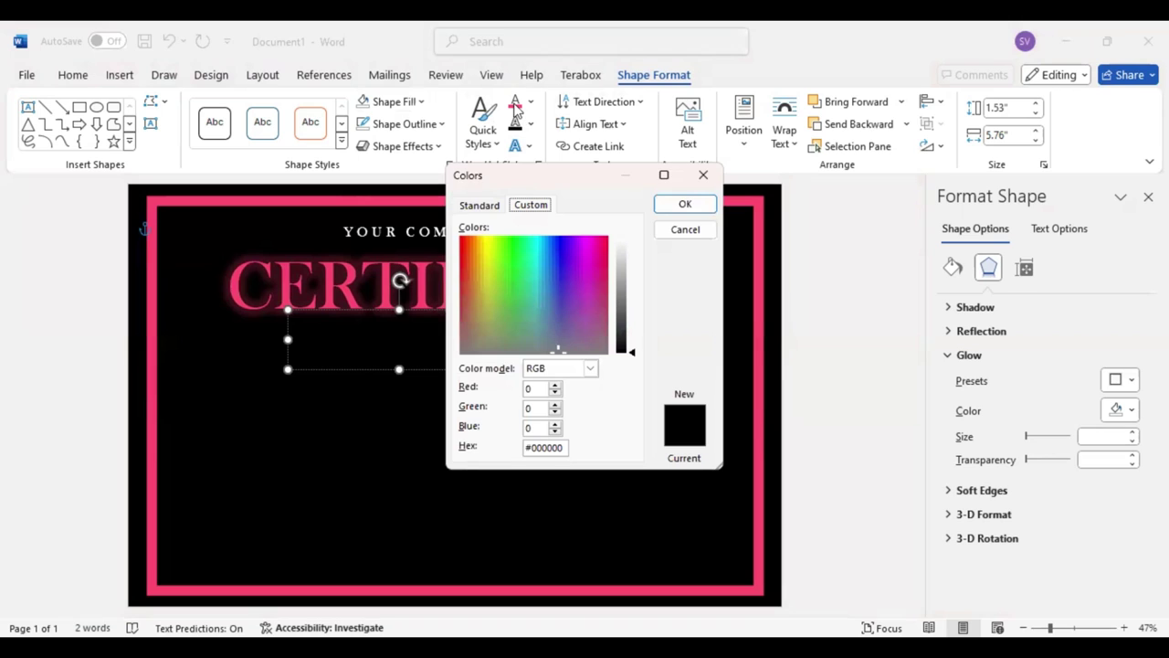
{"action": "left_click", "coordinate": [705, 177]}
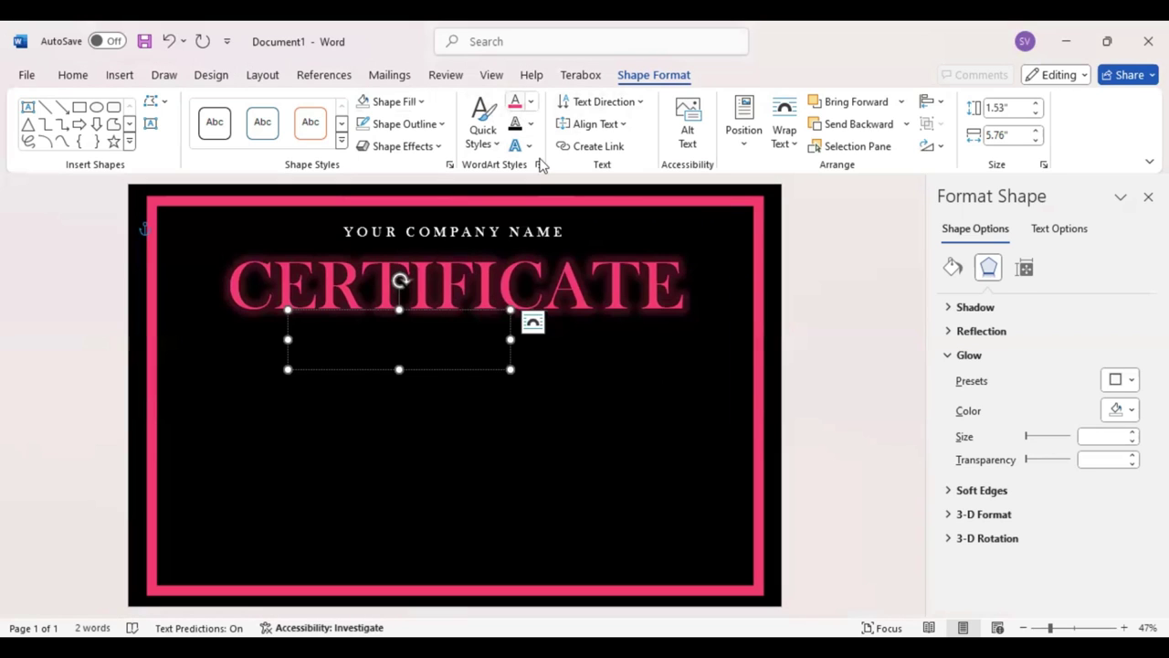
{"action": "left_click", "coordinate": [530, 102]}
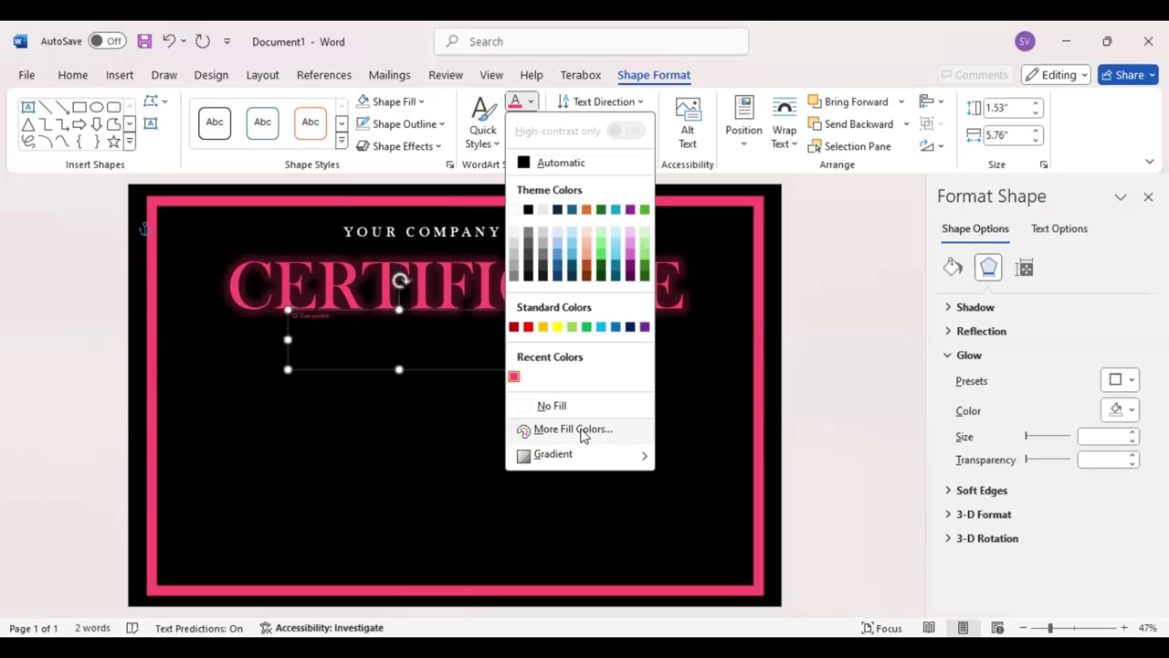
{"action": "left_click", "coordinate": [583, 435]}
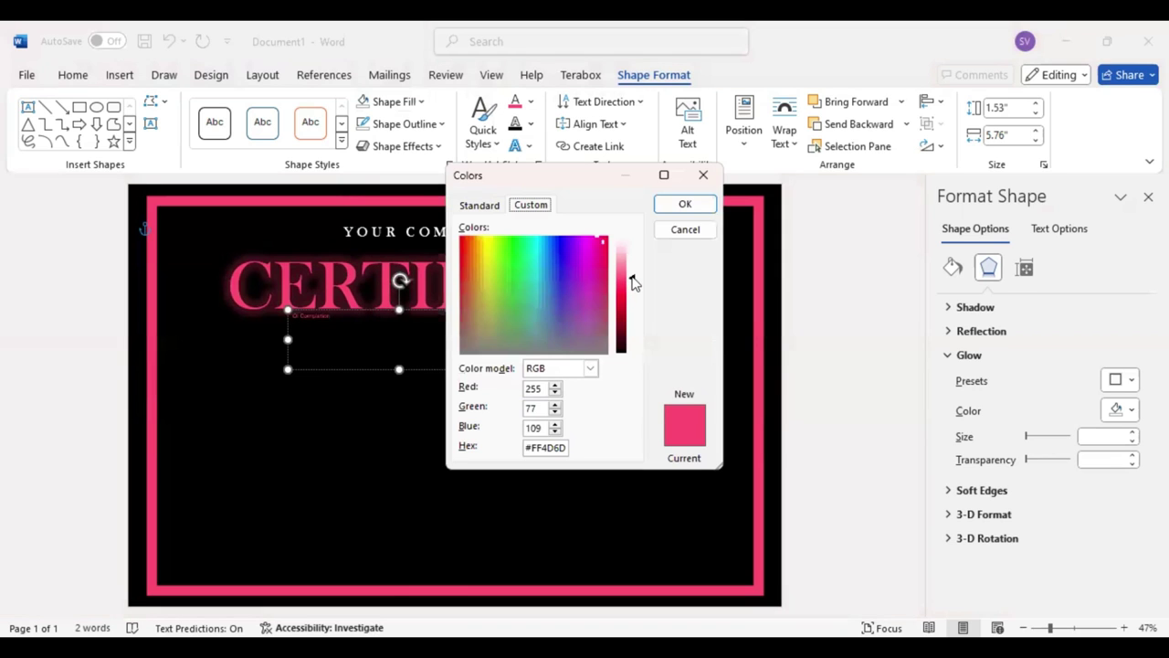
{"action": "left_click_drag", "start_coordinate": [631, 282], "coordinate": [632, 256]}
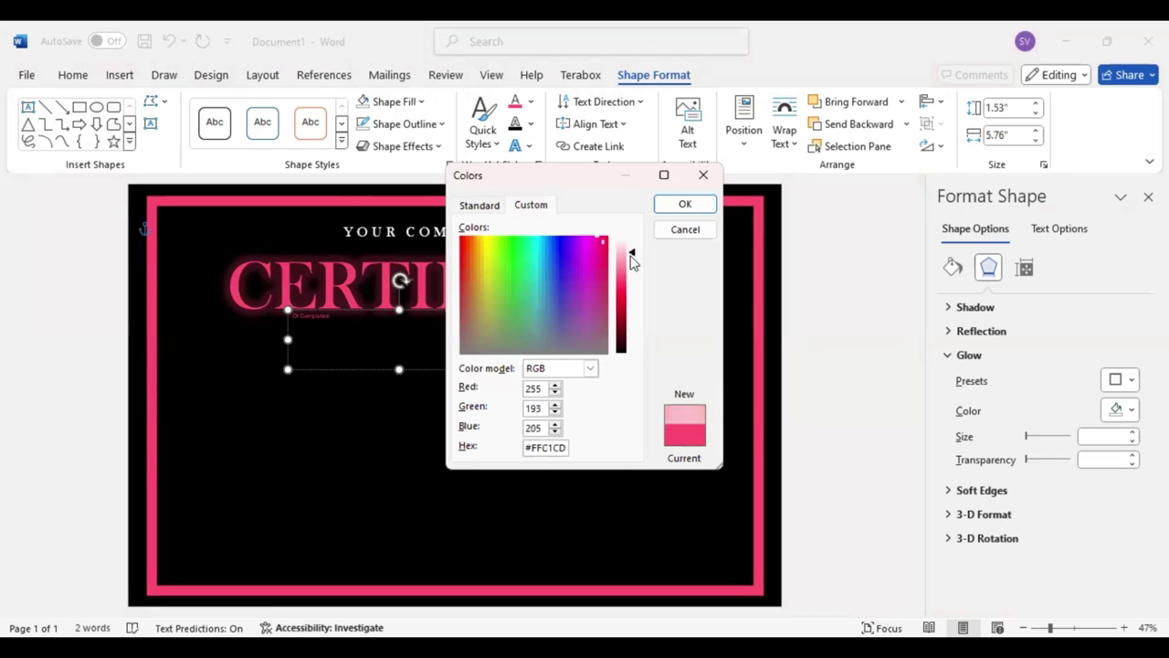
{"action": "key", "text": "Return"}
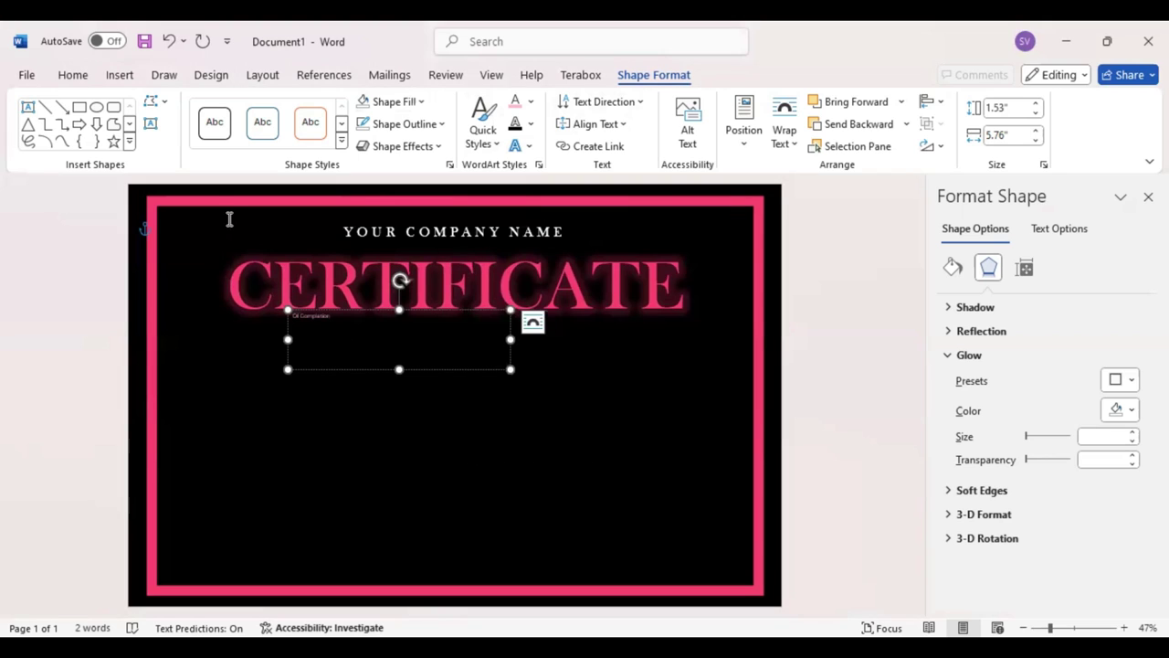
Centre the subtitle and set its font to Edwardian Script ITC.
{"action": "left_click", "coordinate": [70, 79]}
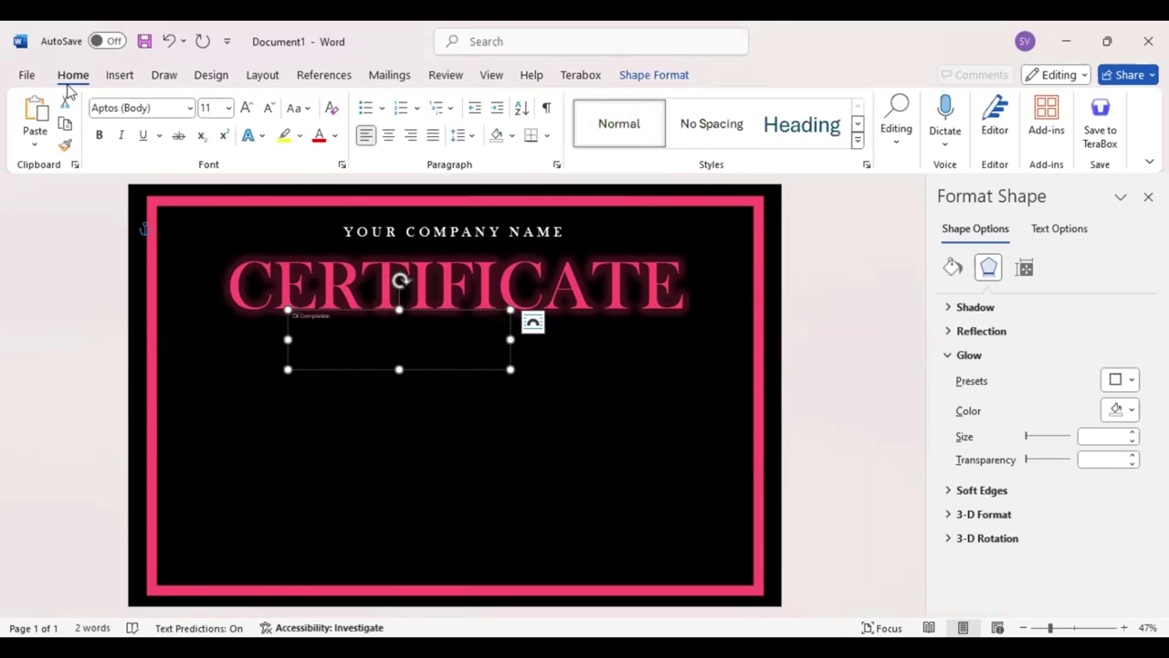
{"action": "key", "text": "ctrl+e"}
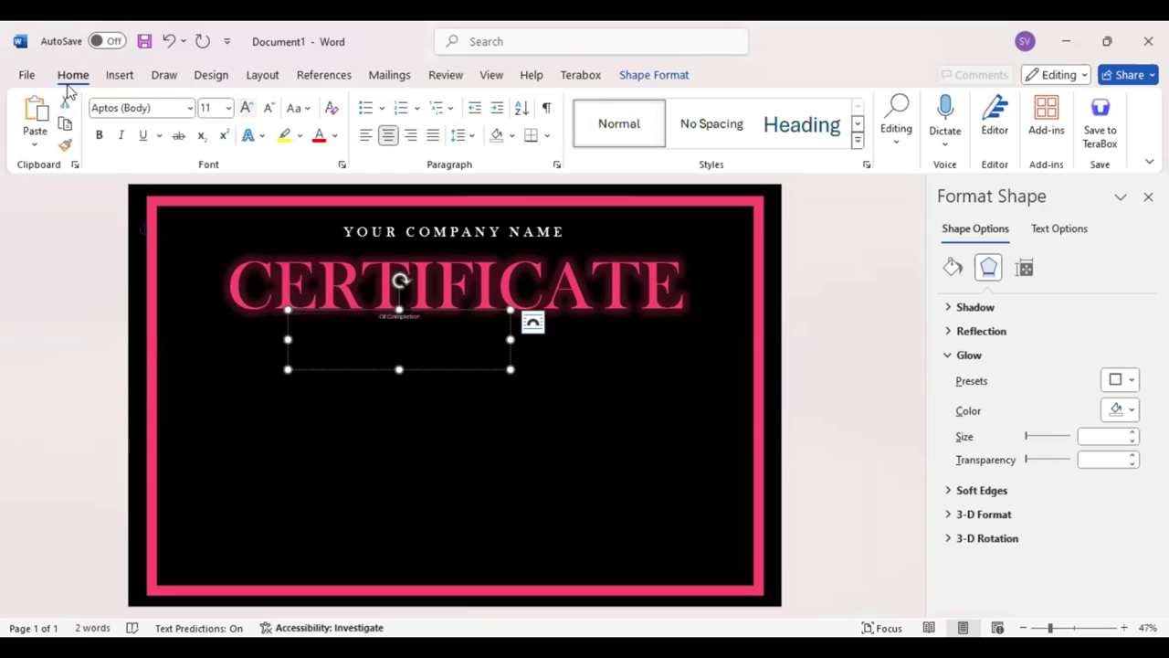
{"action": "left_click", "coordinate": [137, 108]}
{"action": "type", "text": "Edwardian Script ITC"}
{"action": "key", "text": "Return"}
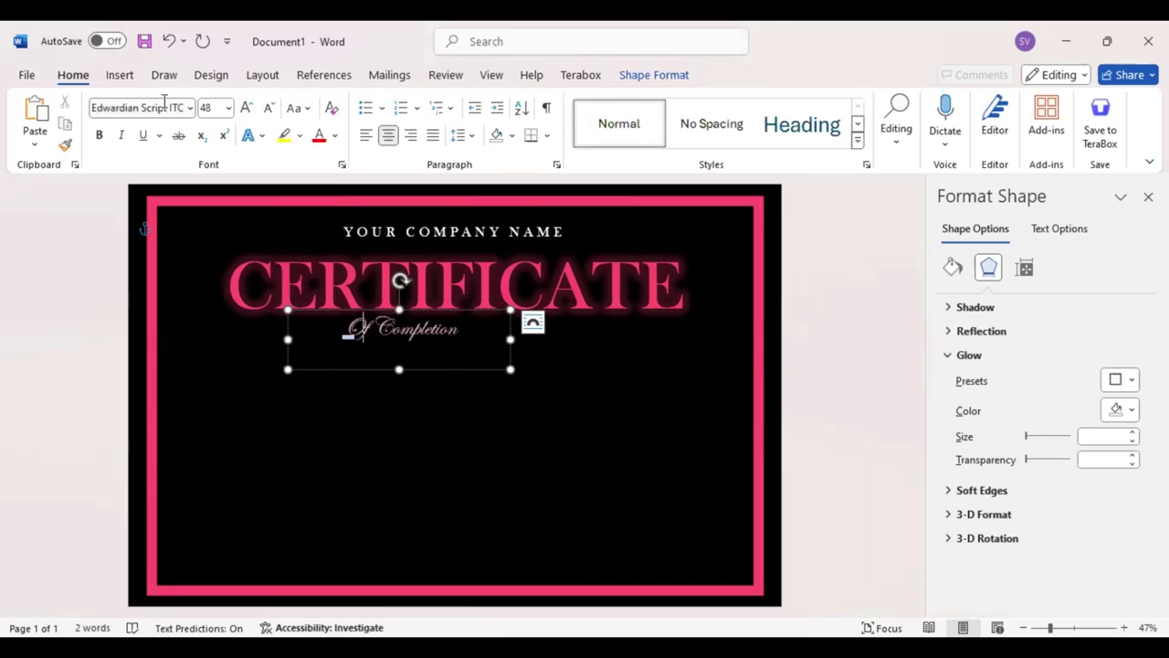
Change the capital O to lowercase and enlarge 'of Completion' to 80 pt.
{"action": "key", "text": "Delete"}
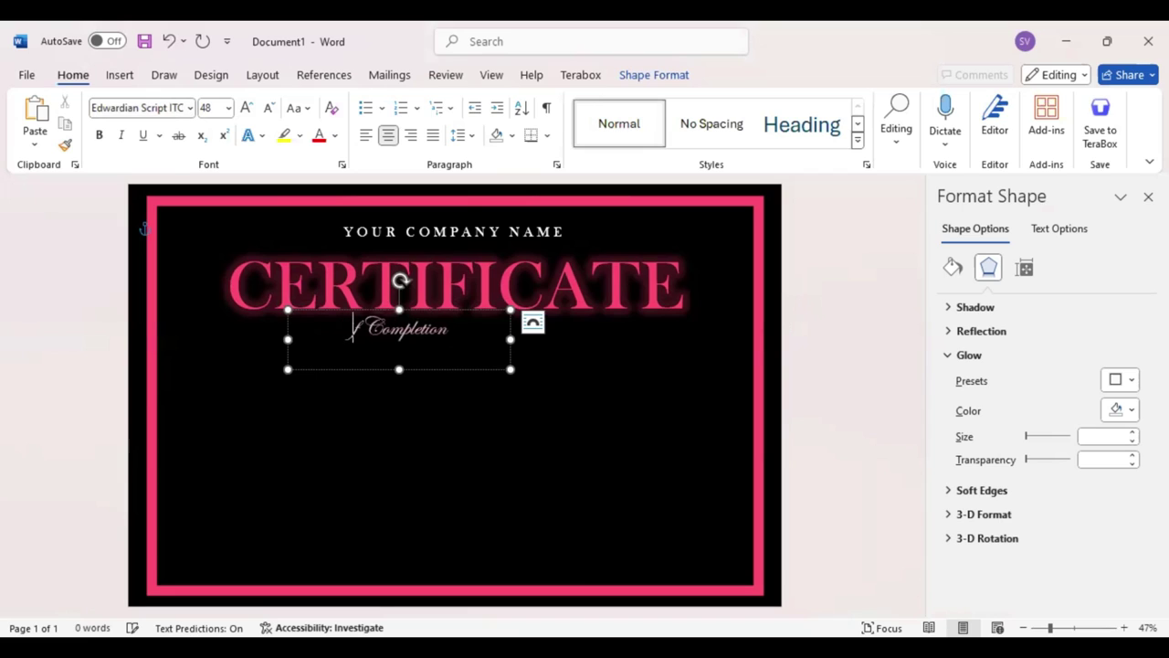
{"action": "type", "text": "o"}
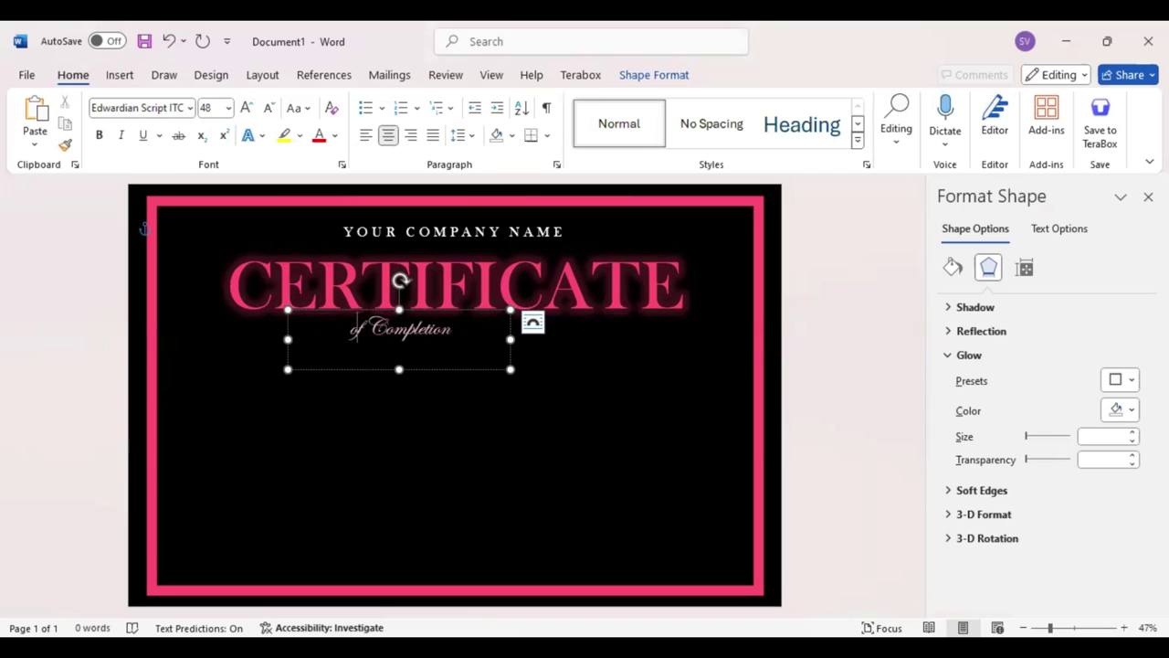
{"action": "triple_click", "coordinate": [400, 329]}
{"action": "left_click", "coordinate": [492, 280]}
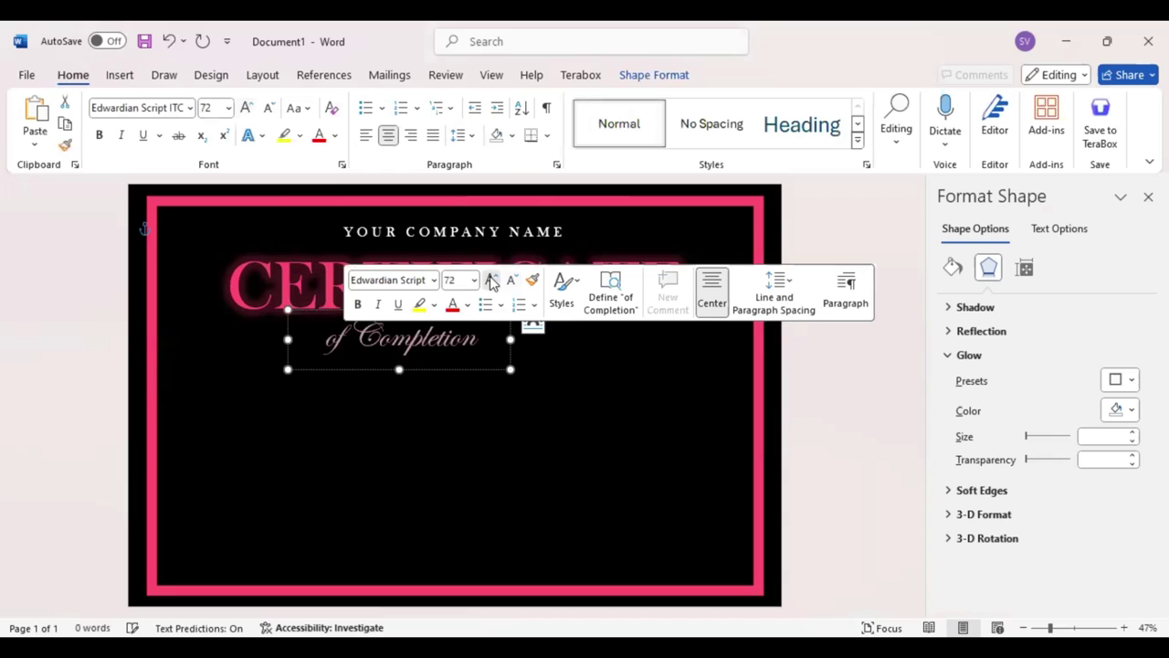
{"action": "left_click", "coordinate": [491, 280]}
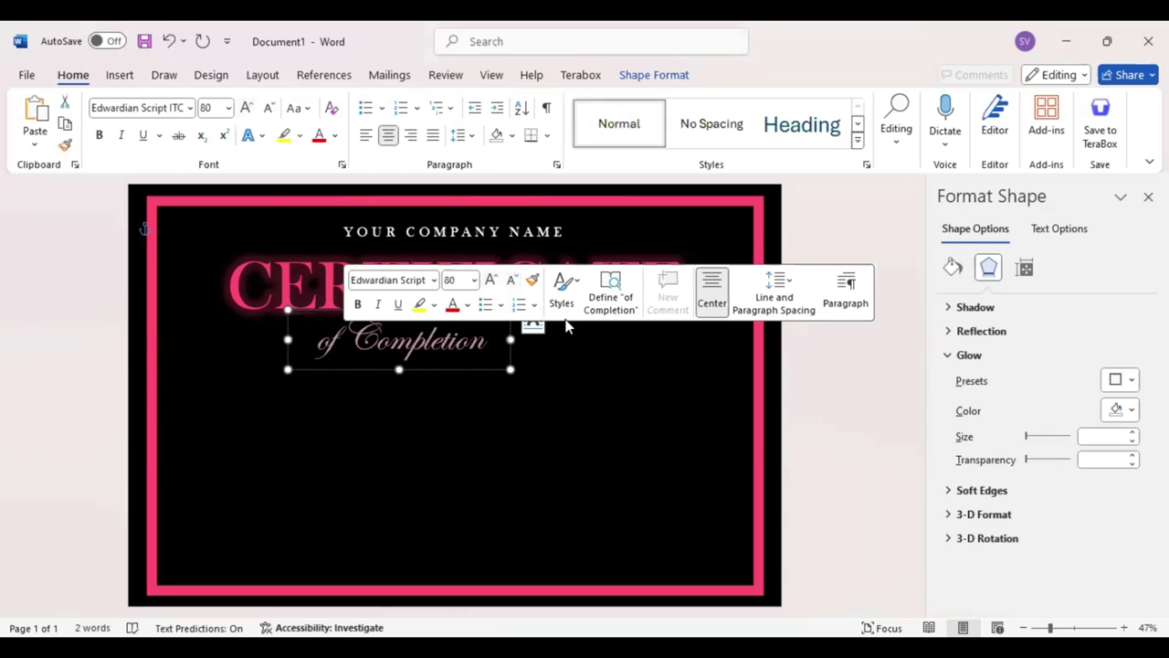
Expand the subtitle's character spacing by 5 pt.
{"action": "left_click", "coordinate": [391, 310]}
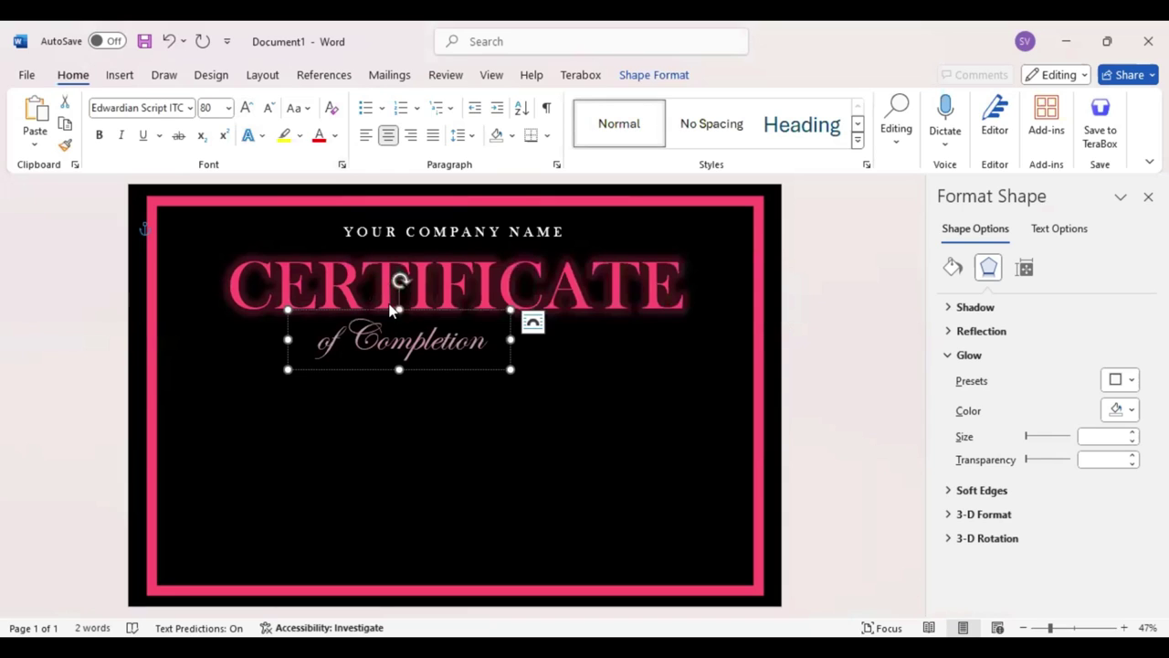
{"action": "key", "text": "ctrl+d"}
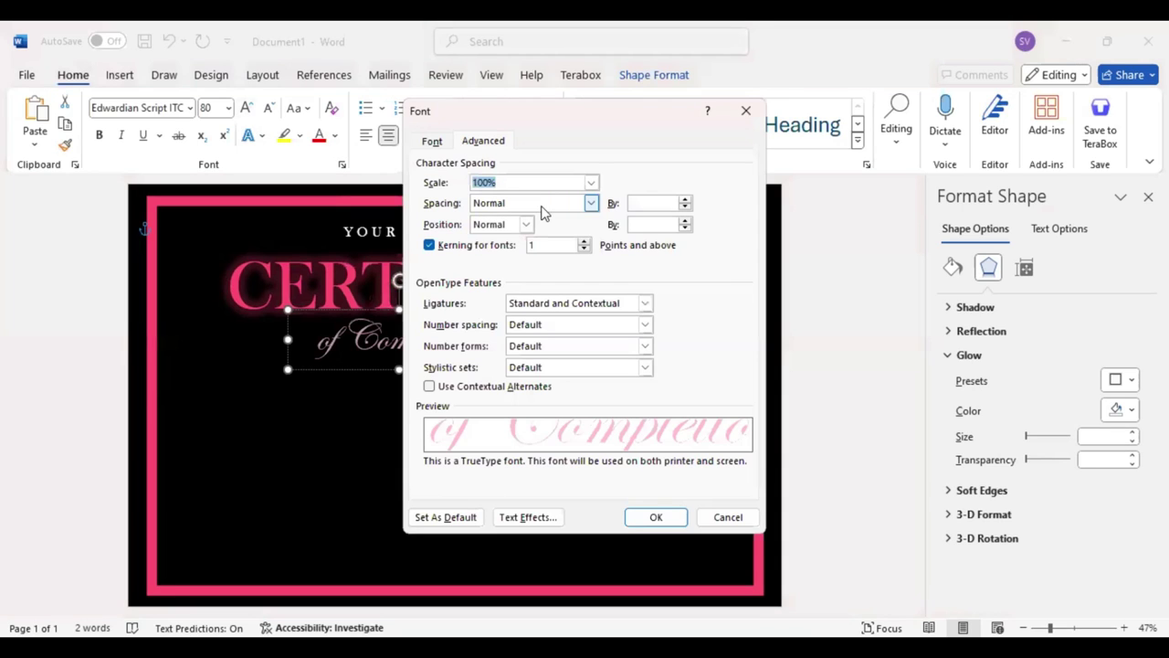
{"action": "left_click", "coordinate": [535, 203]}
{"action": "left_click", "coordinate": [497, 225]}
{"action": "left_click", "coordinate": [633, 203]}
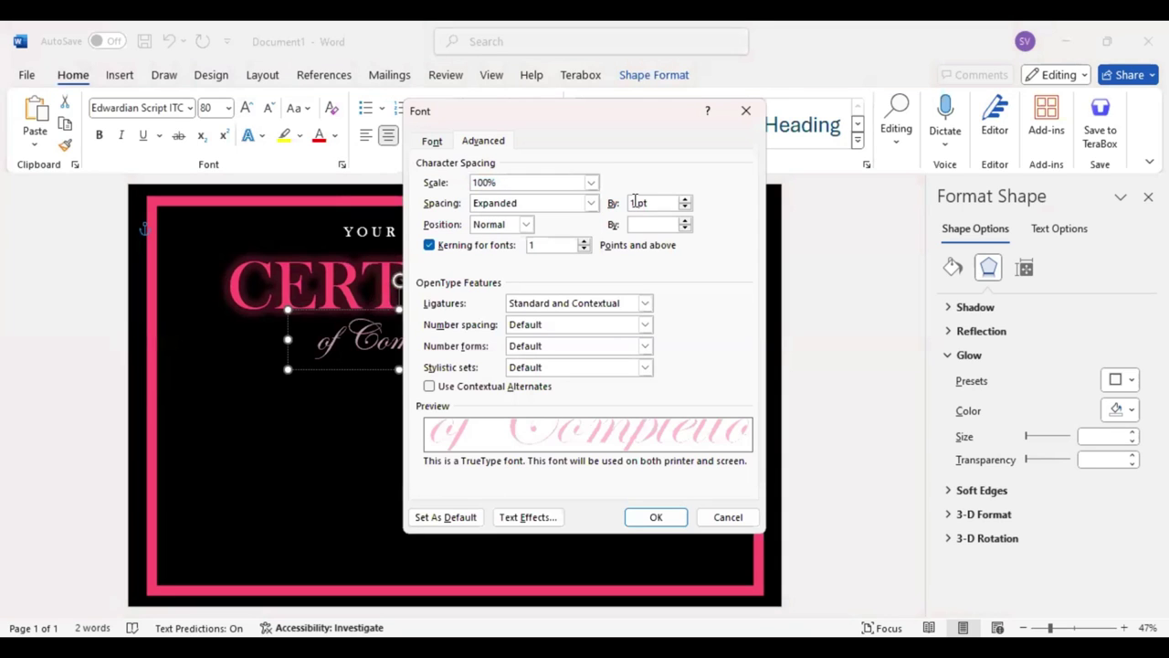
{"action": "key", "text": "BackSpace"}
{"action": "type", "text": "5"}
{"action": "key", "text": "Return"}
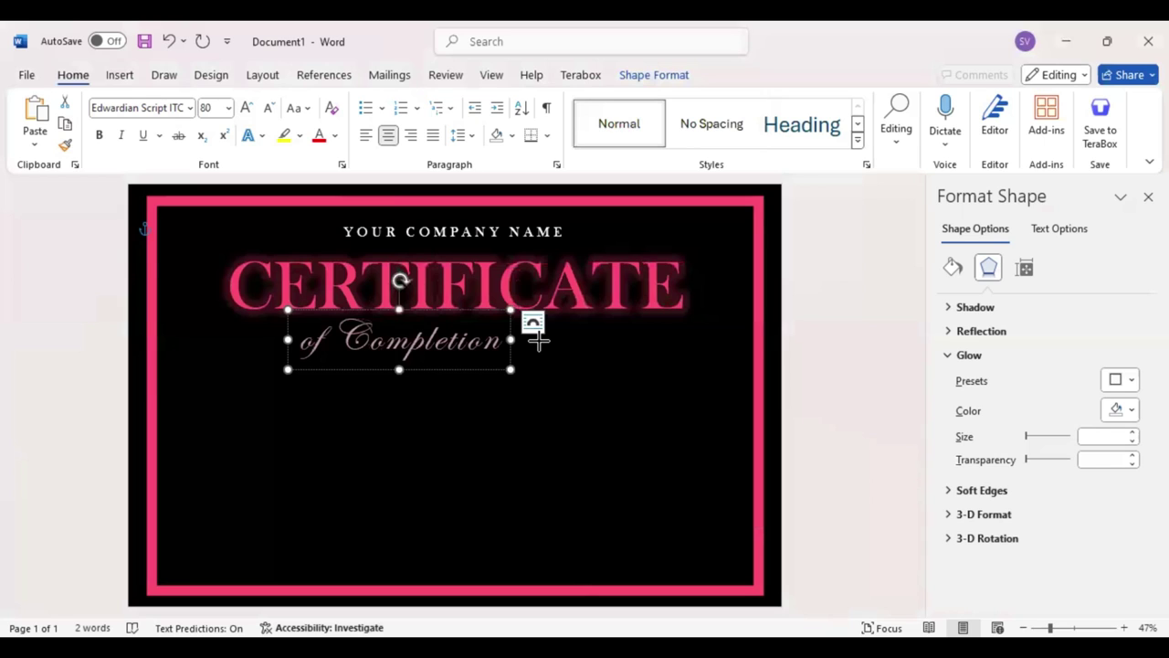
Enlarge 'of Completion' to 100 pt and nudge it right and up under CERTIFICATE.
{"action": "key", "text": "ctrl+shift+period"}
{"action": "key", "text": "ctrl+shift+period"}
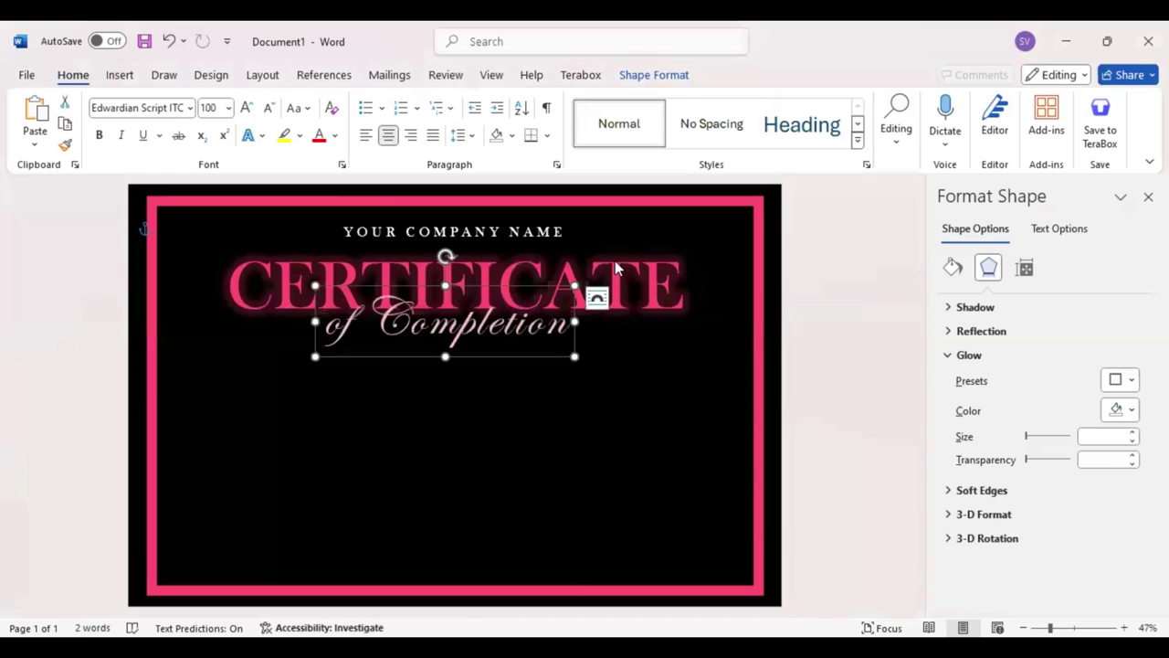
{"action": "key", "text": "Right"}
{"action": "key", "text": "Right"}
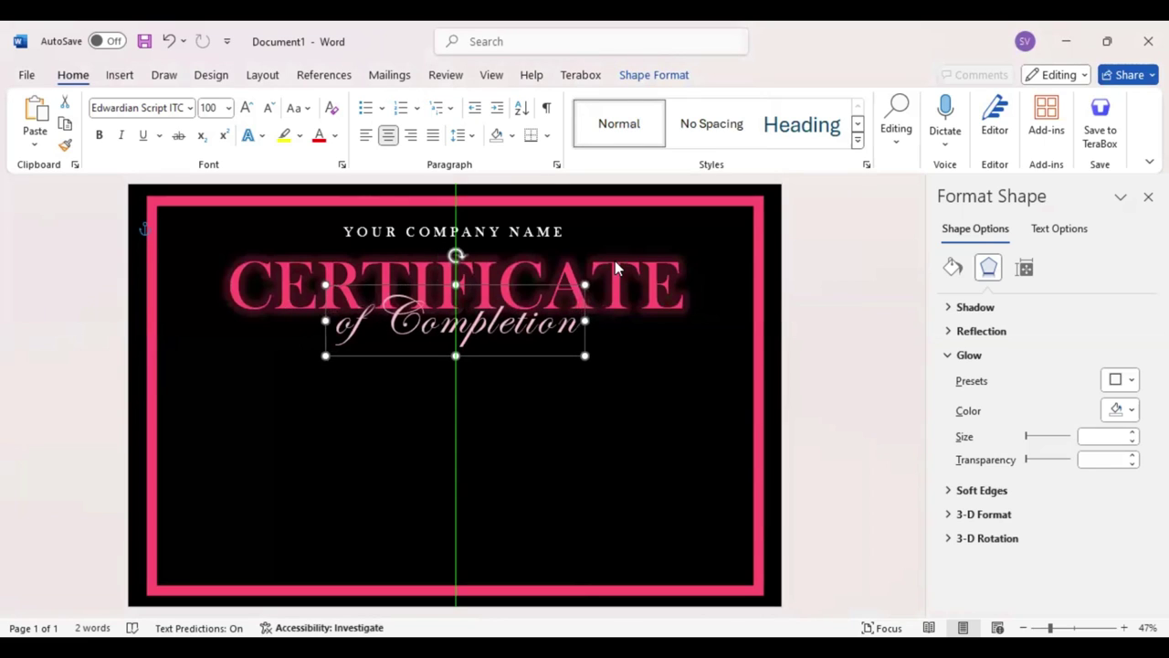
{"action": "key", "text": "Up"}
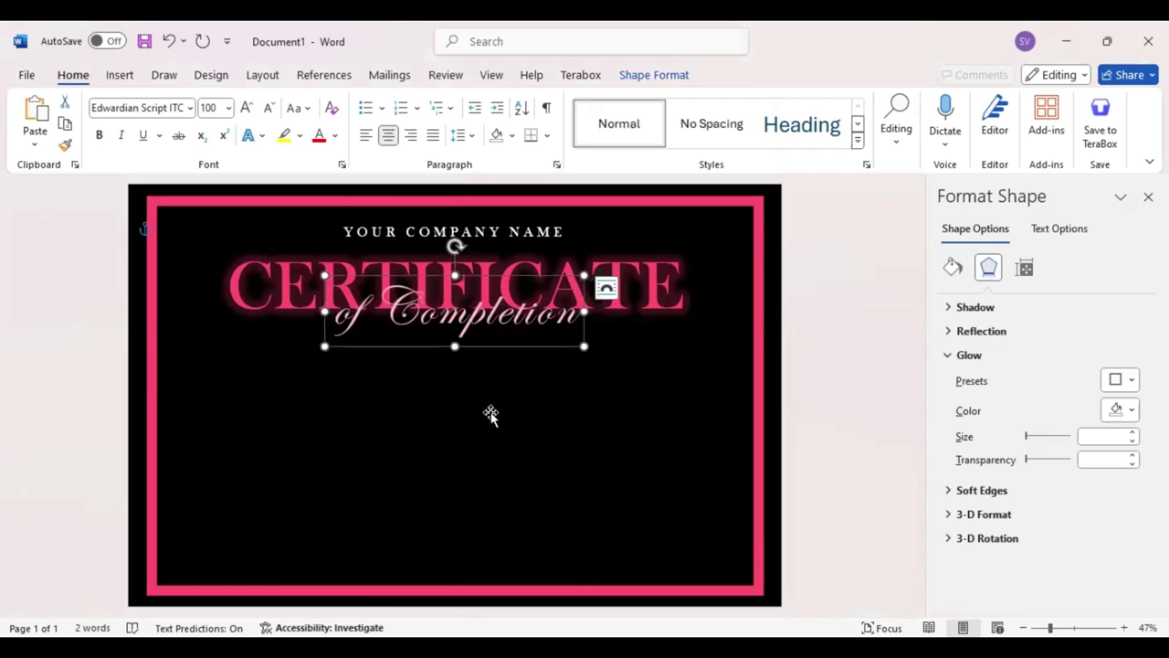
Duplicate the YOUR COMPANY NAME box below 'of Completion' and type 'This Certificate is award to'.
{"action": "left_click", "coordinate": [420, 461]}
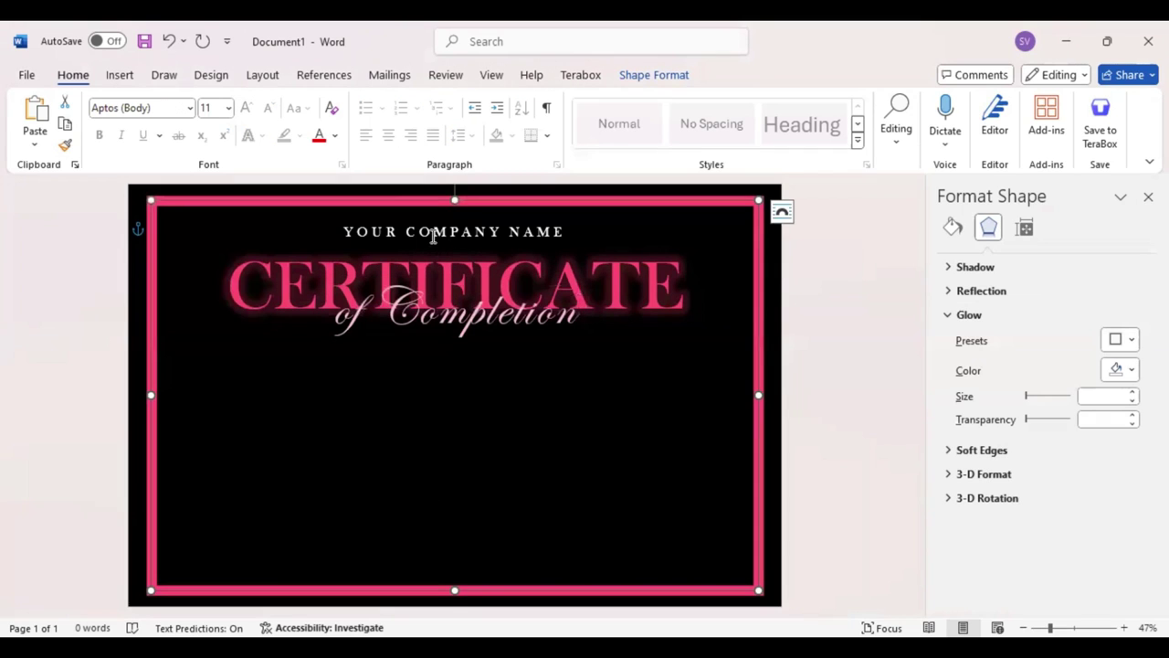
{"action": "left_click", "coordinate": [475, 245]}
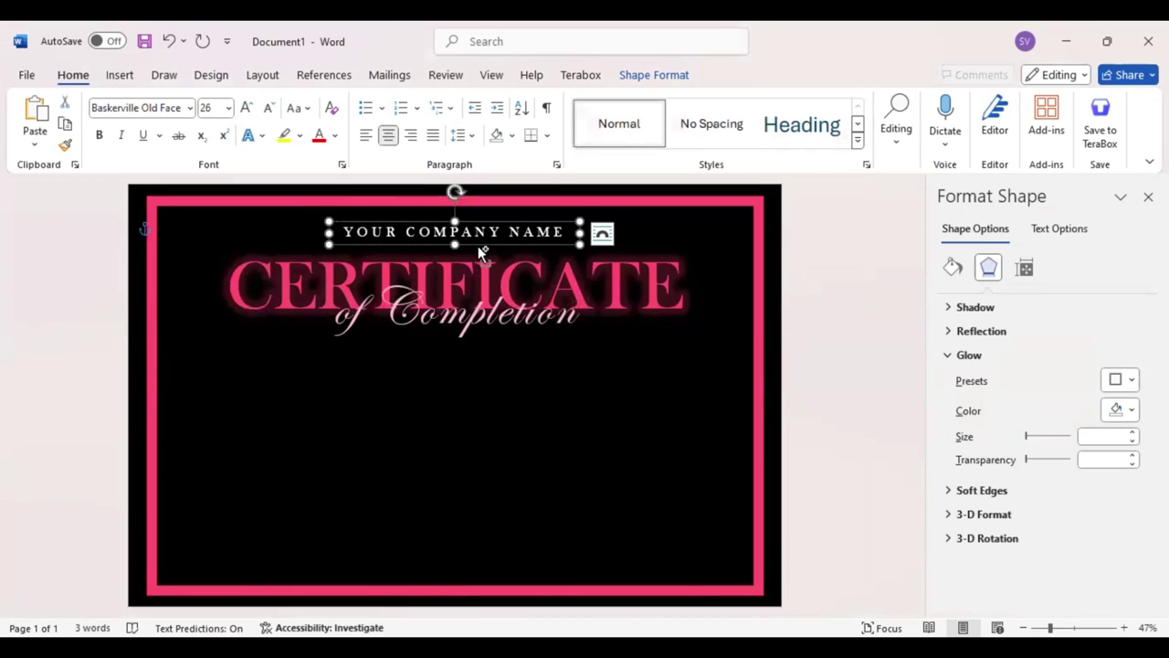
{"action": "left_click_drag", "start_coordinate": [478, 246], "coordinate": [491, 364]}
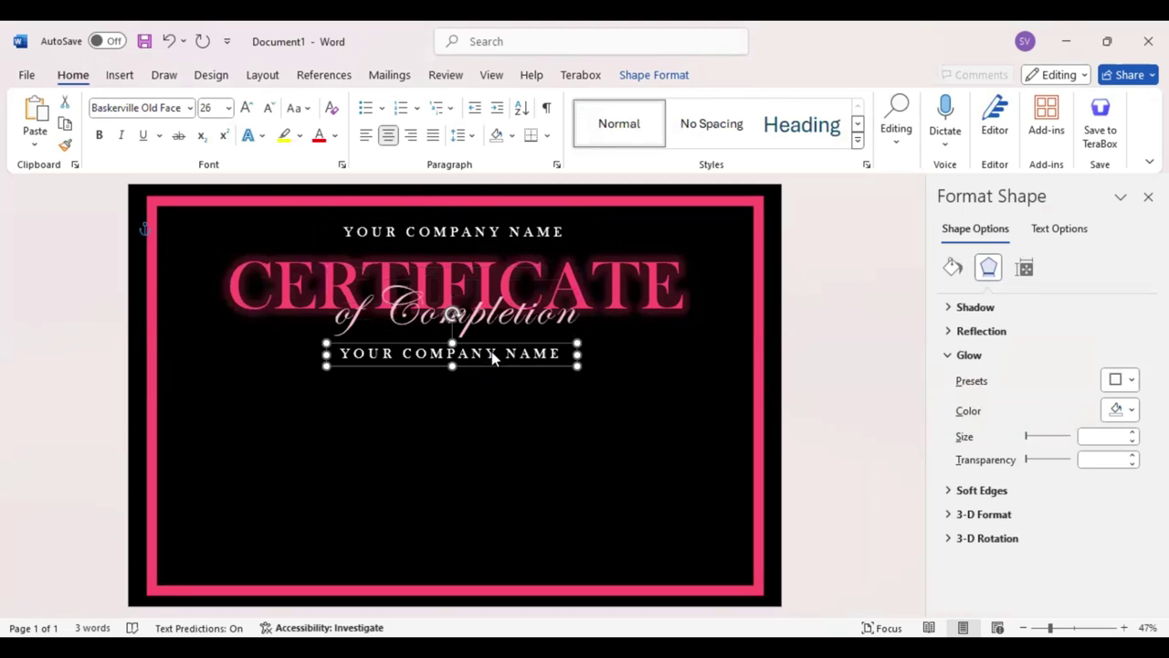
{"action": "right_click", "coordinate": [491, 357]}
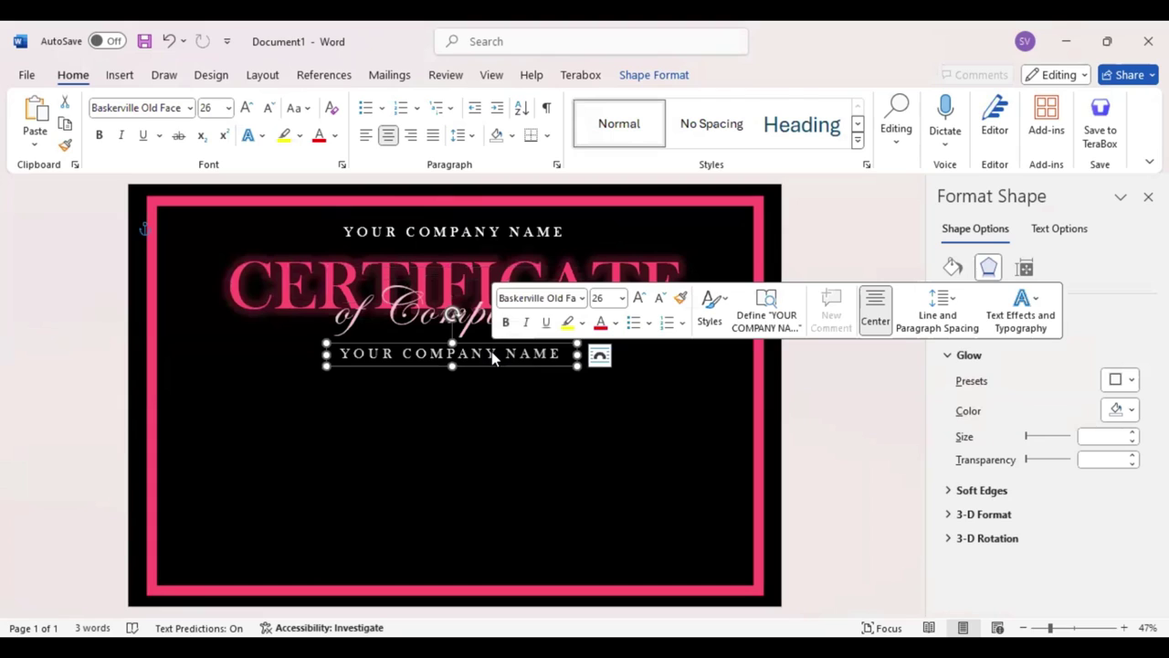
{"action": "type", "text": "T"}
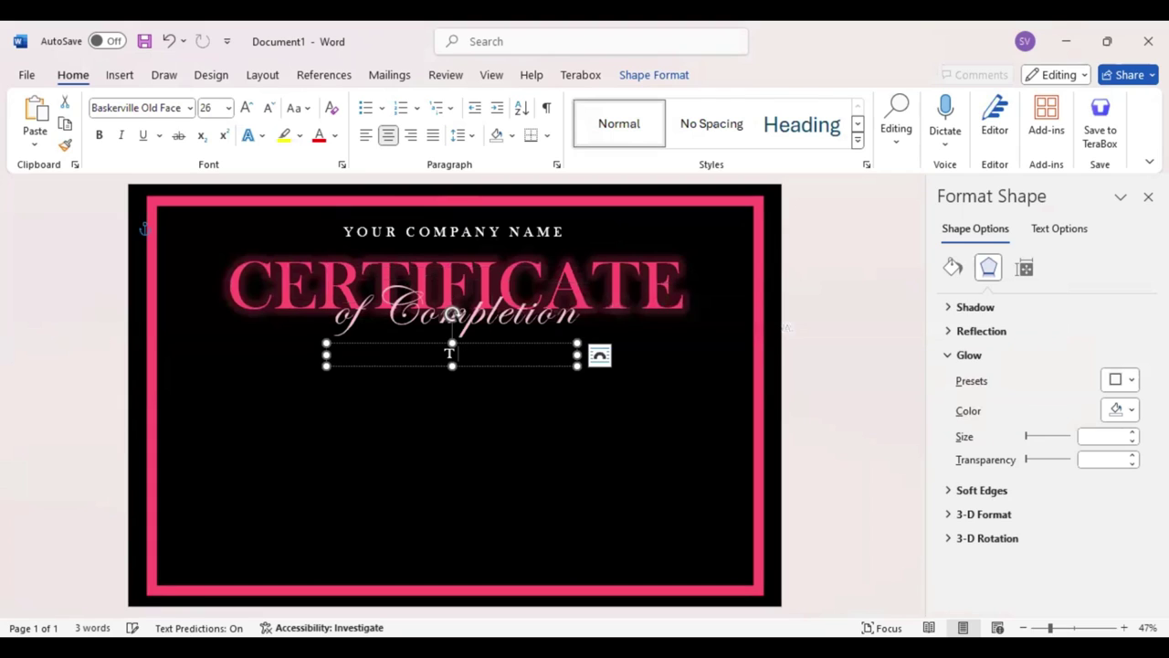
{"action": "type", "text": "his Certificate"}
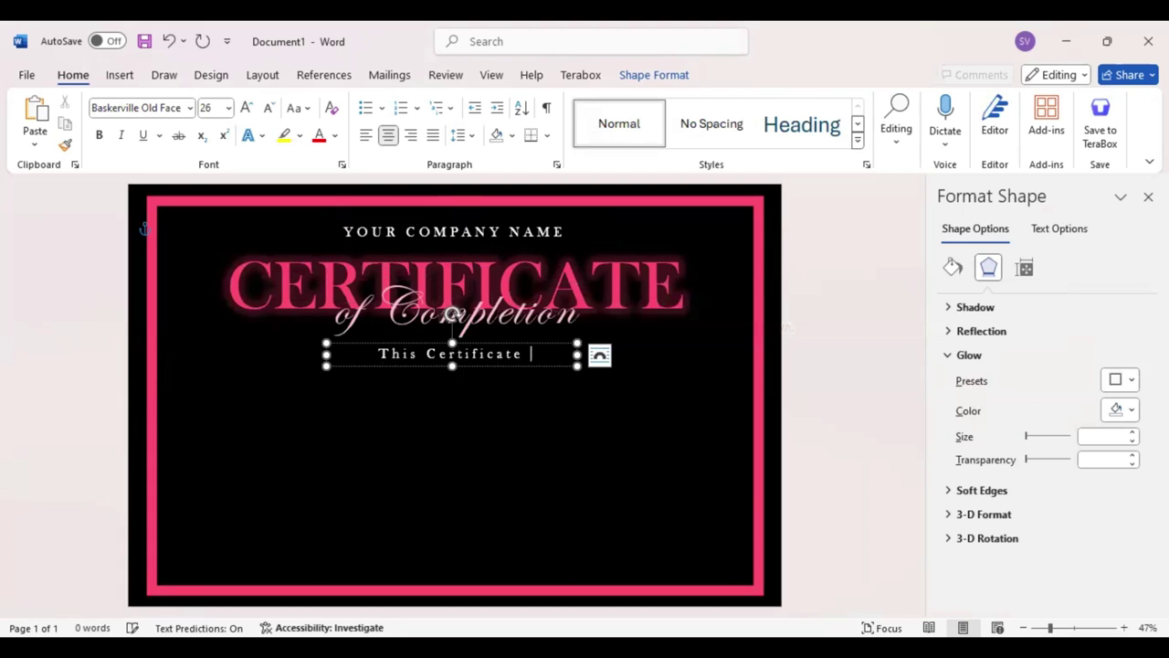
{"action": "type", "text": " is "}
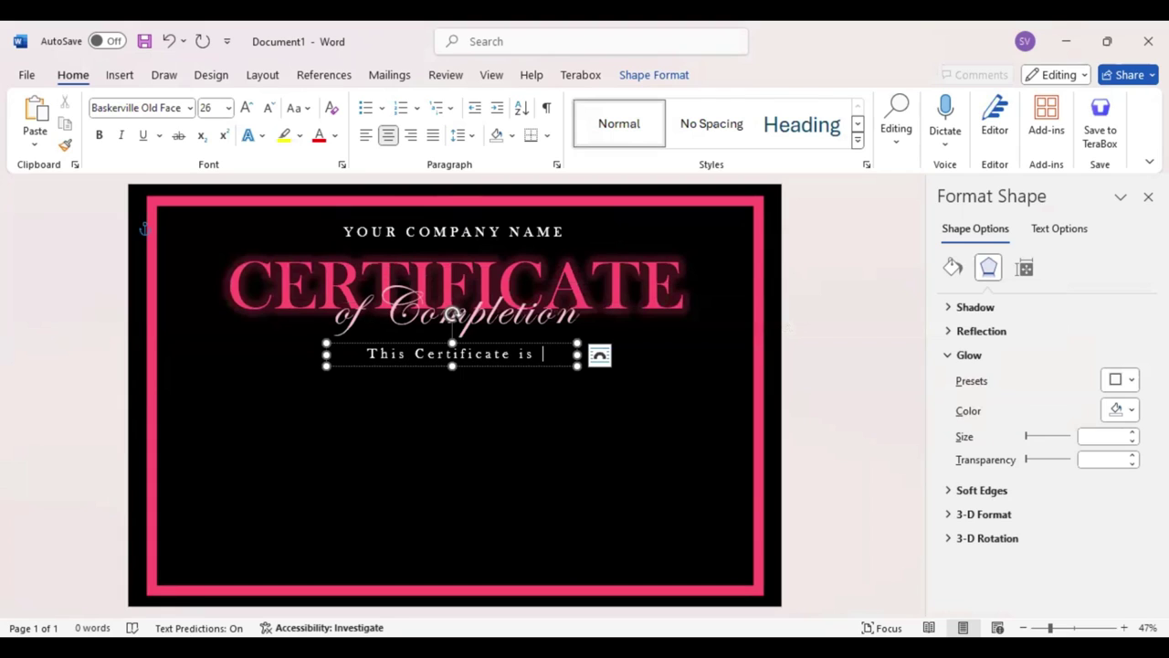
{"action": "type", "text": "award"}
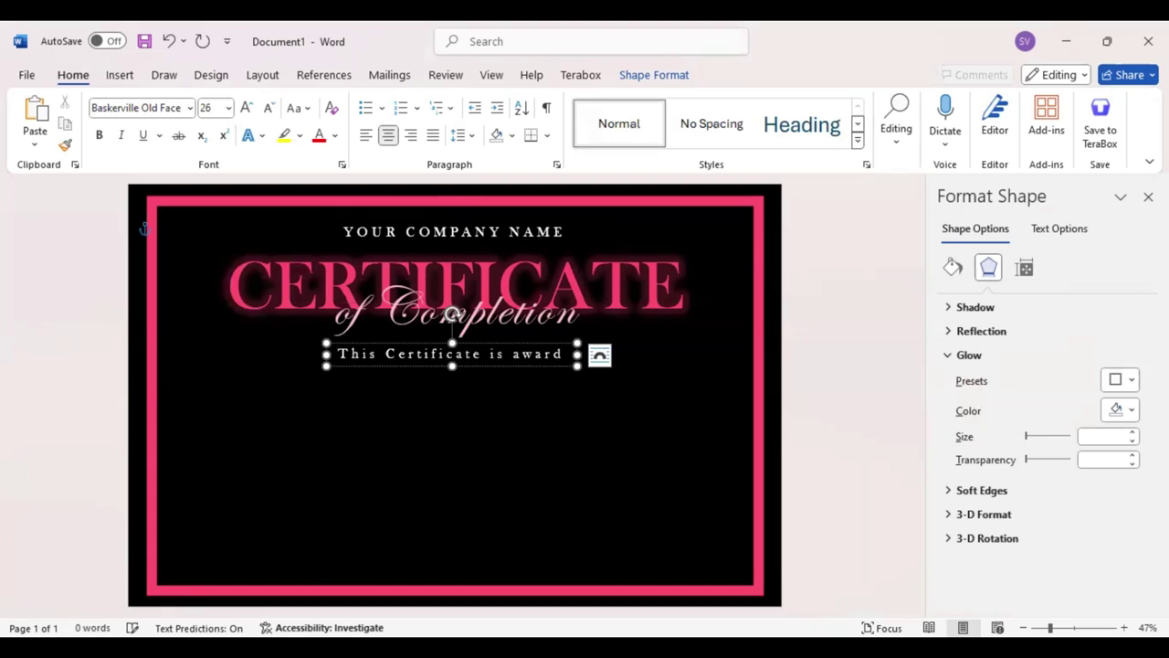
{"action": "type", "text": " to"}
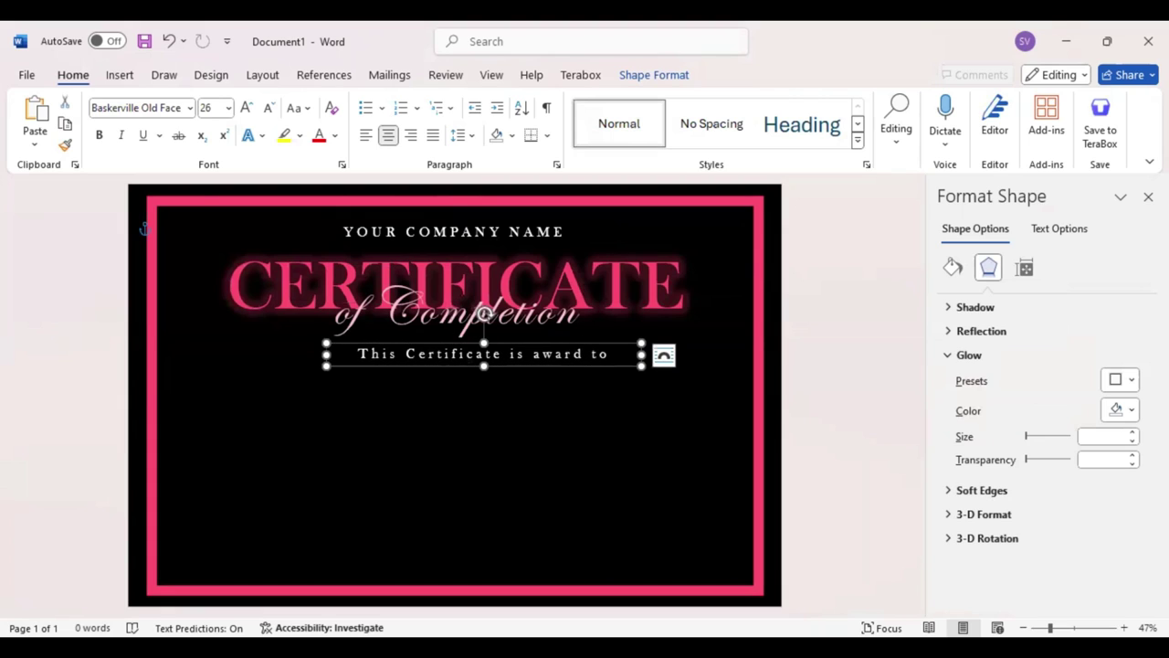
Convert the line to UPPERCASE and correct AWARD to AWARDED.
{"action": "left_click", "coordinate": [307, 108]}
{"action": "left_click", "coordinate": [341, 180]}
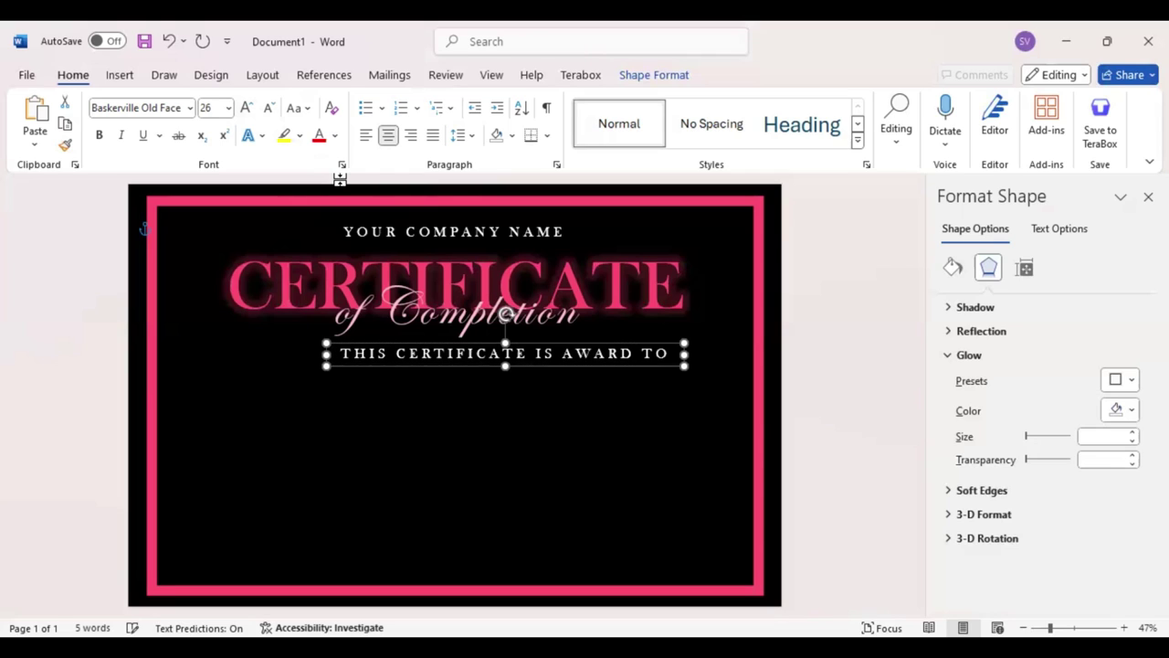
{"action": "left_click", "coordinate": [651, 353]}
{"action": "key", "text": "BackSpace"}
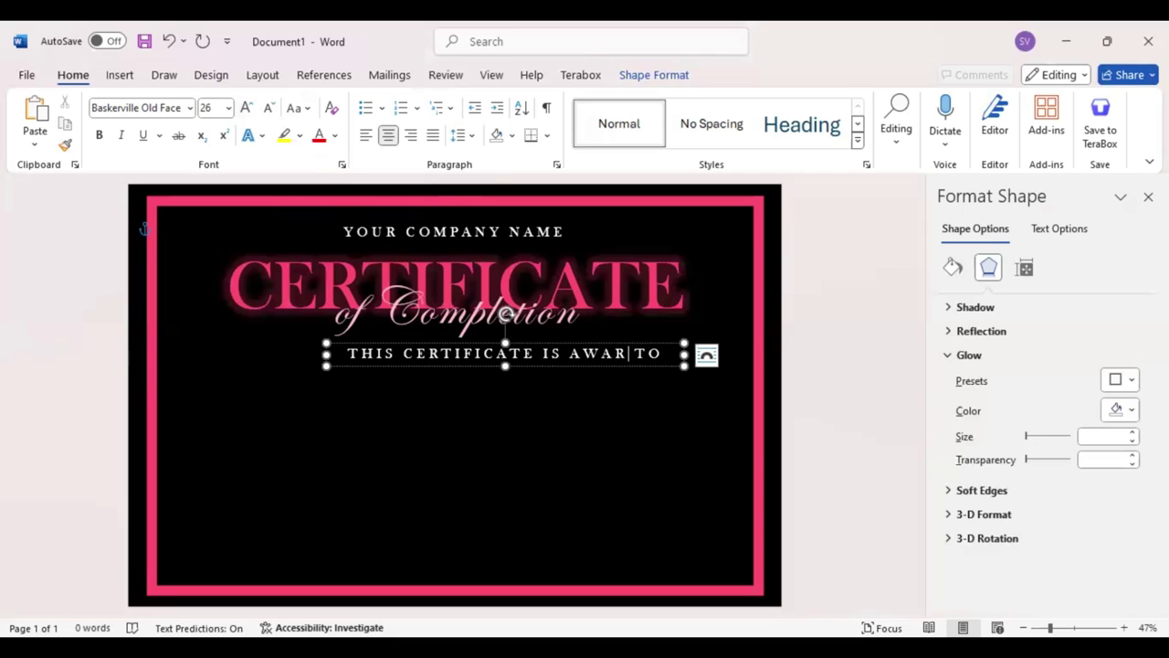
{"action": "type", "text": "ded"}
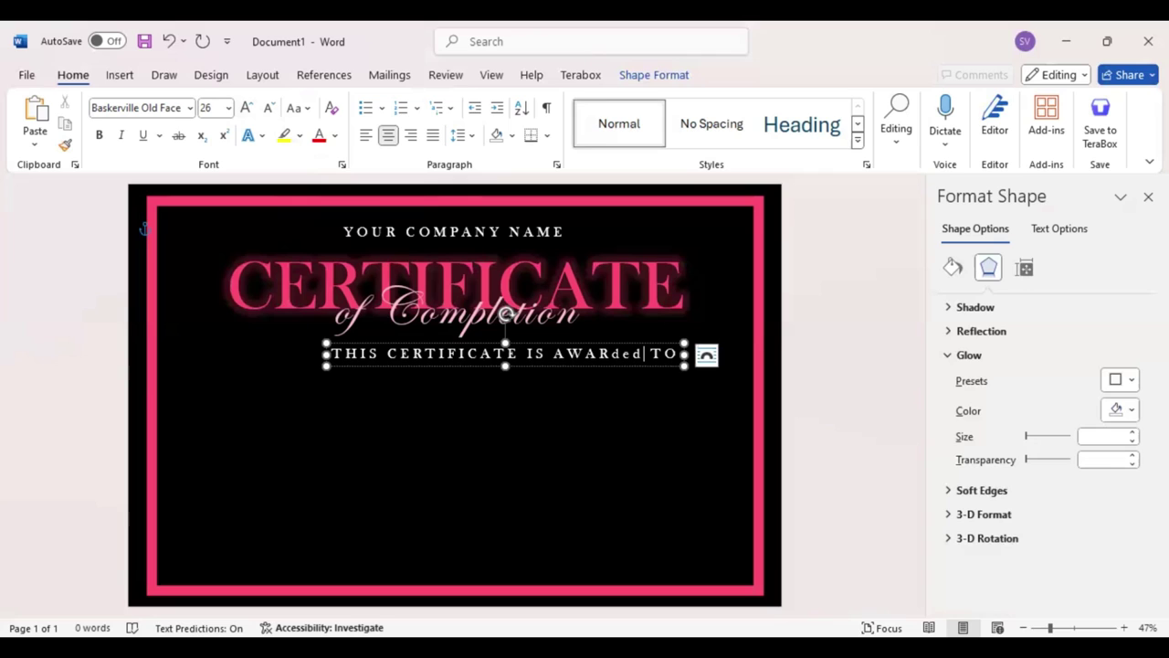
{"action": "left_click", "coordinate": [298, 108]}
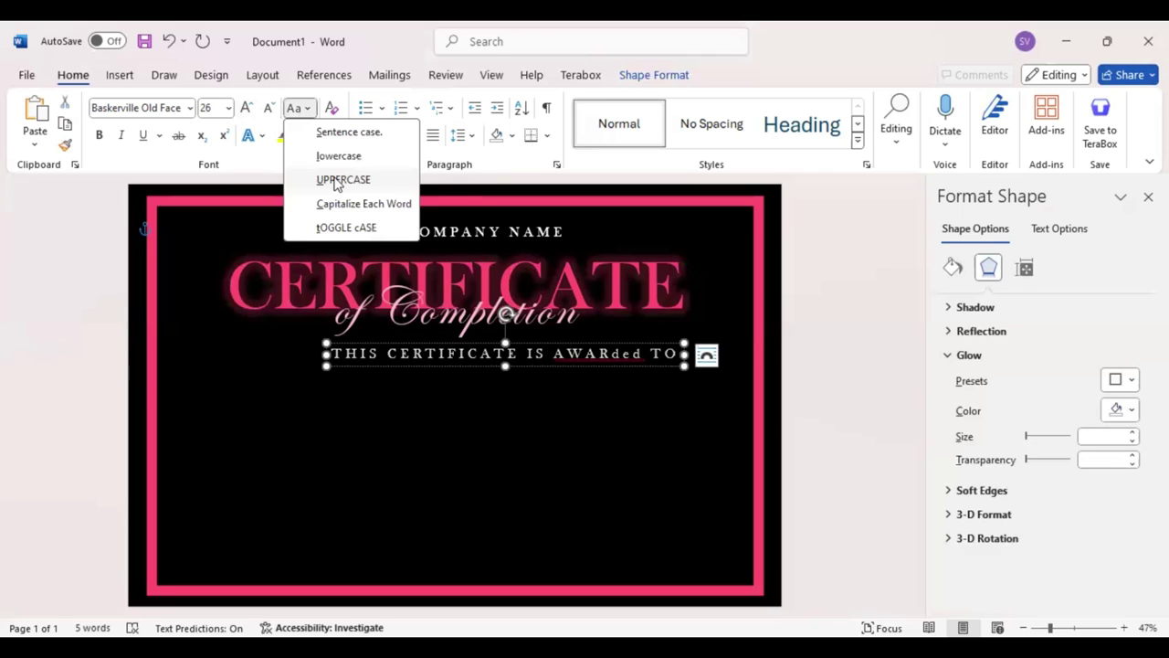
{"action": "left_click", "coordinate": [337, 180]}
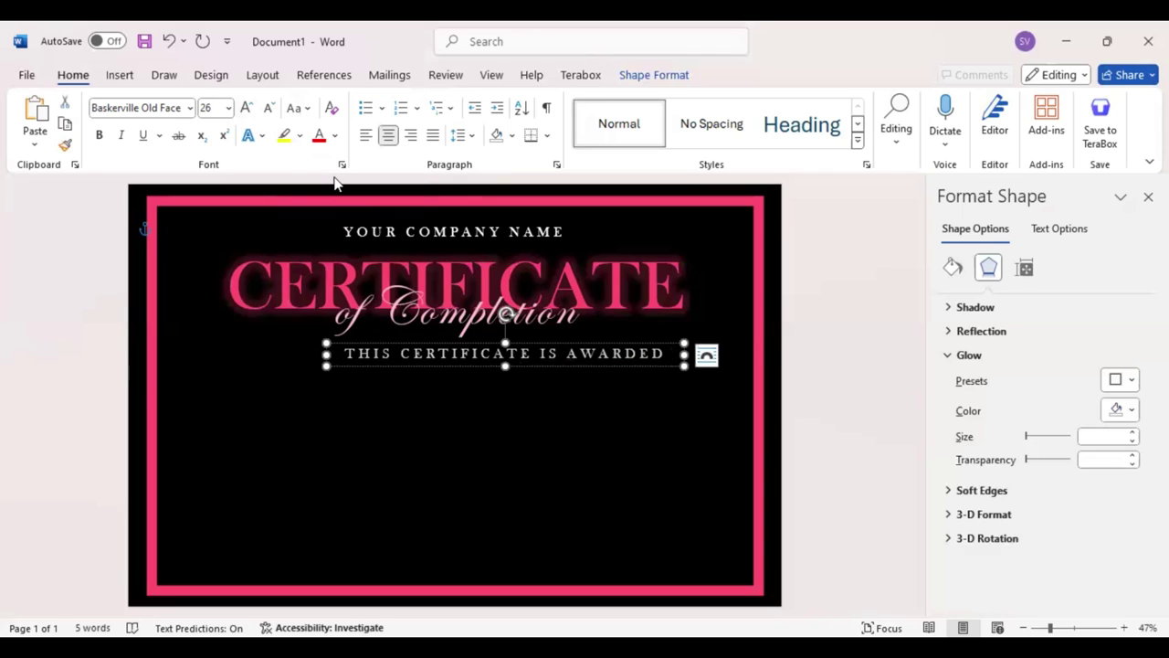
Restore the trailing TO and shrink the line to 18 pt.
{"action": "key", "text": "Escape"}
{"action": "key", "text": "Left"}
{"action": "key", "text": "Left"}
{"action": "key", "text": "Left"}
{"action": "key", "text": "Left"}
{"action": "key", "text": "Left"}
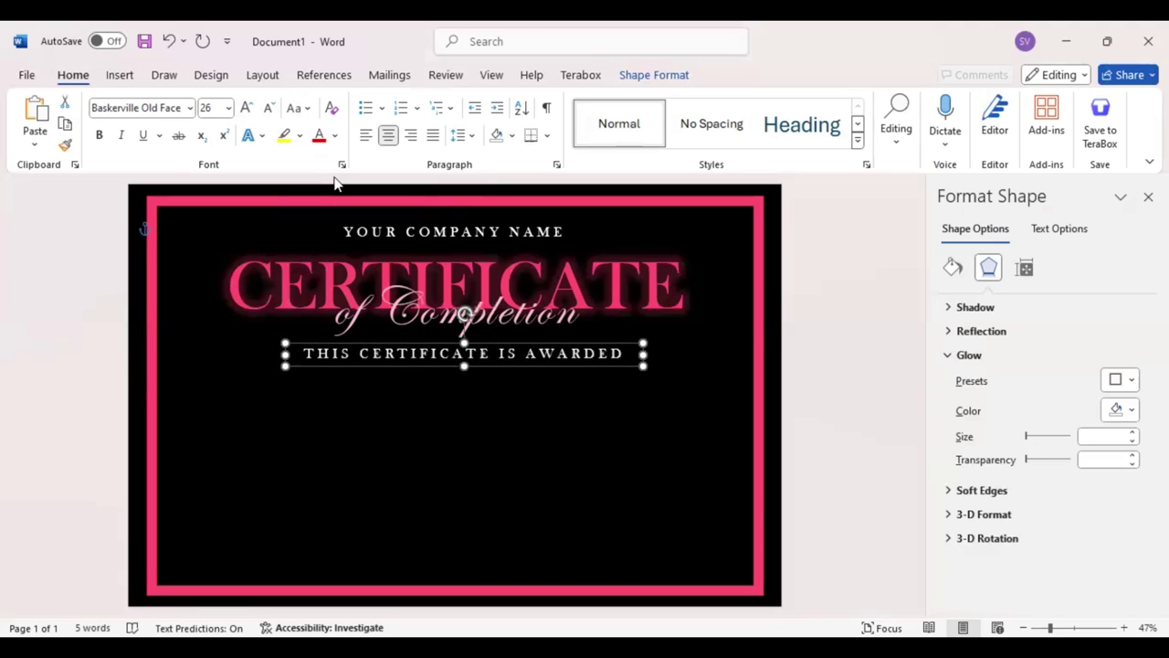
{"action": "key", "text": "Right"}
{"action": "key", "text": "Right"}
{"action": "key", "text": "ctrl+y"}
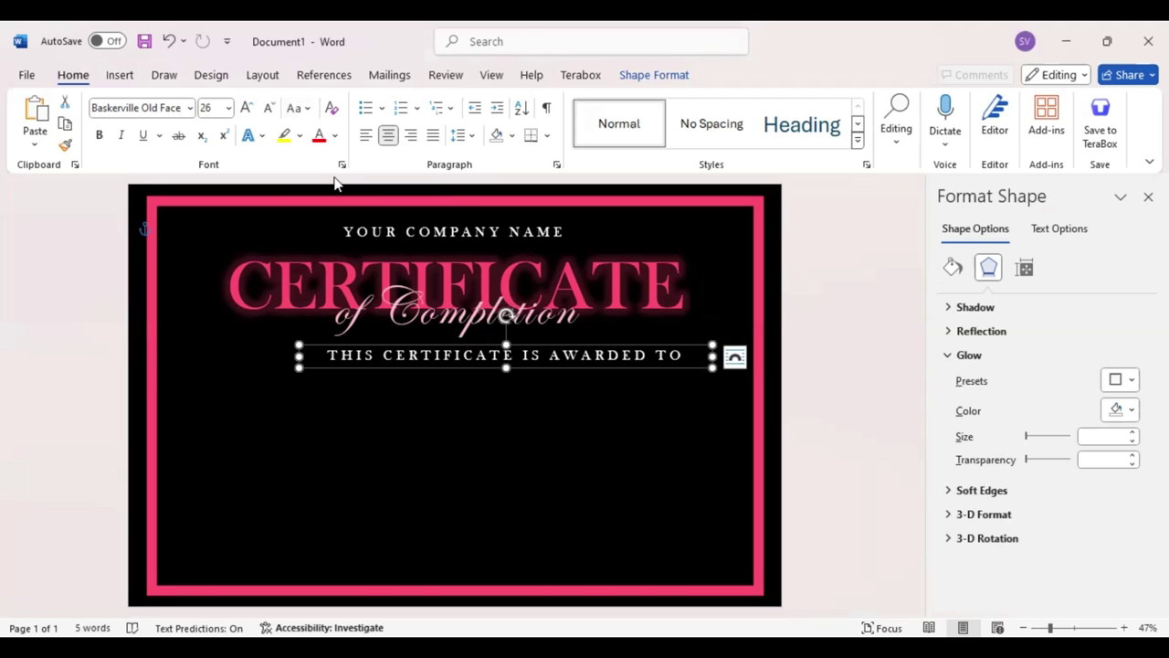
{"action": "left_click", "coordinate": [685, 305]}
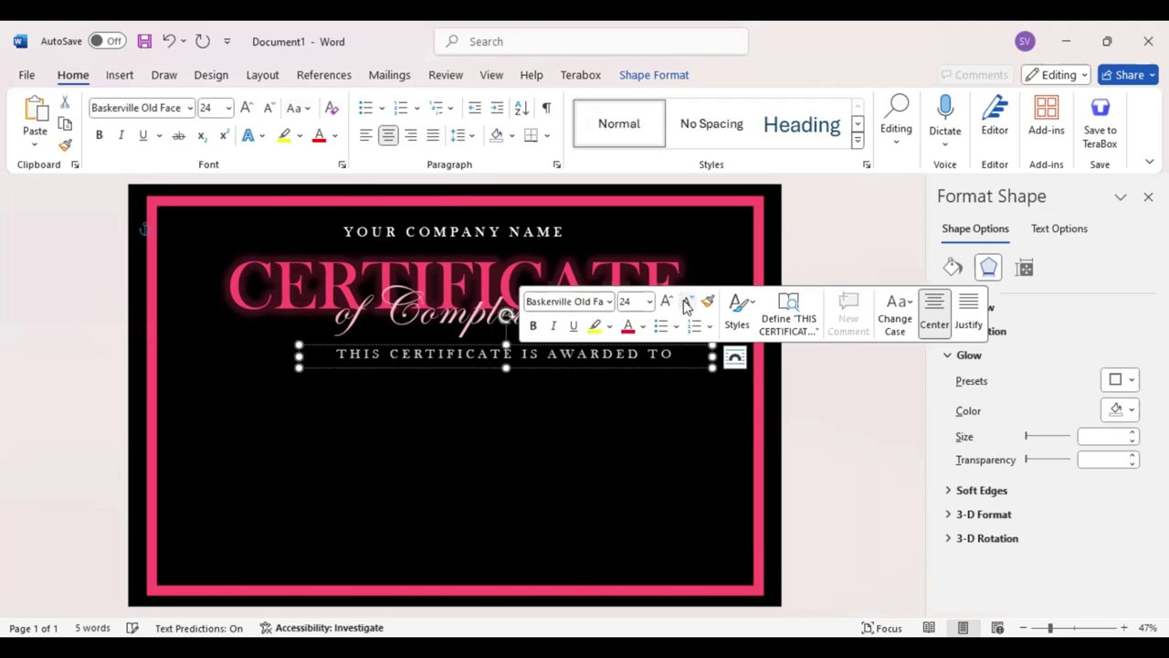
{"action": "left_click", "coordinate": [686, 304]}
{"action": "left_click", "coordinate": [686, 304]}
{"action": "left_click", "coordinate": [686, 304]}
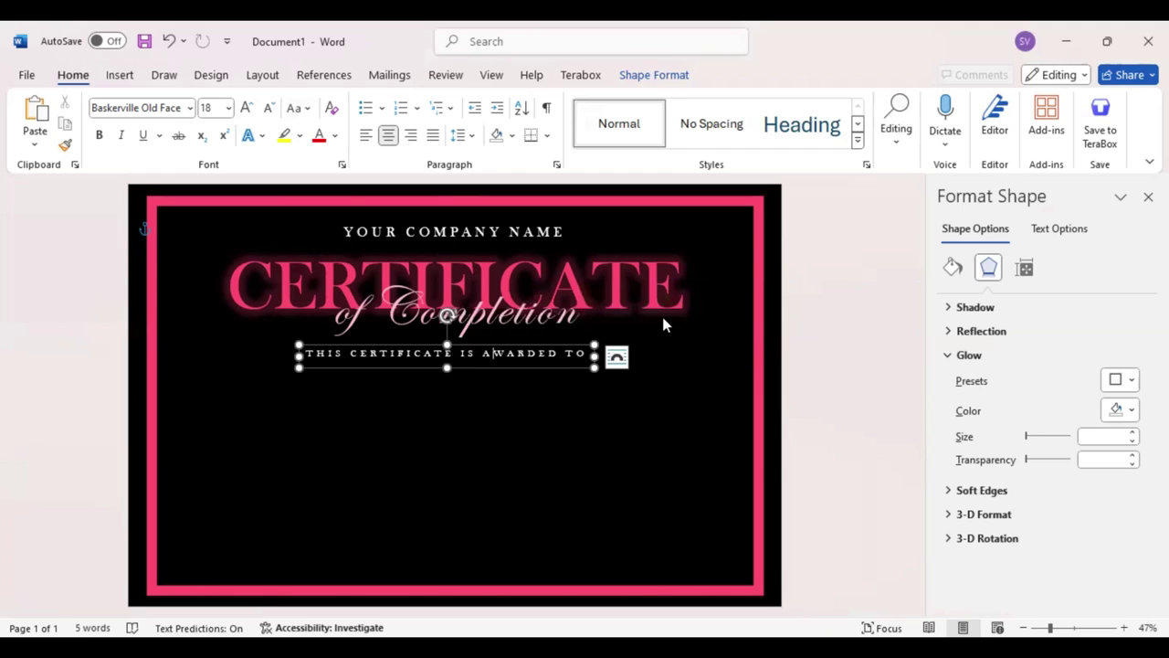
Colour the awarded-to line deep red #DE002A, keeping its size at 18.
{"action": "left_click", "coordinate": [623, 323]}
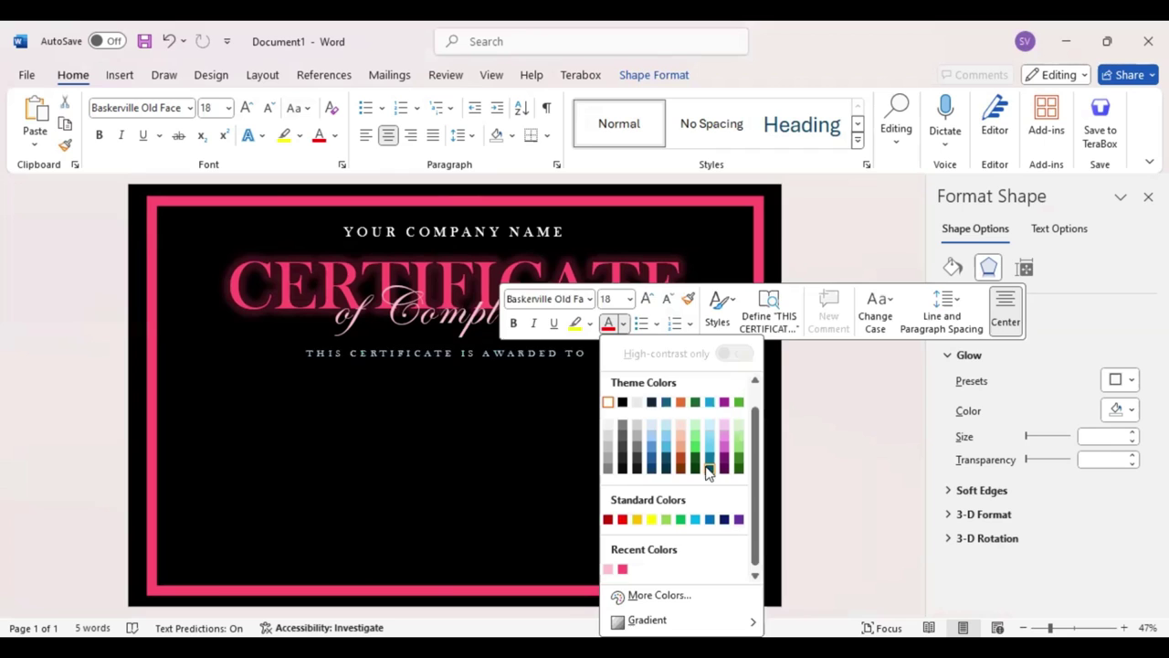
{"action": "left_click", "coordinate": [622, 570]}
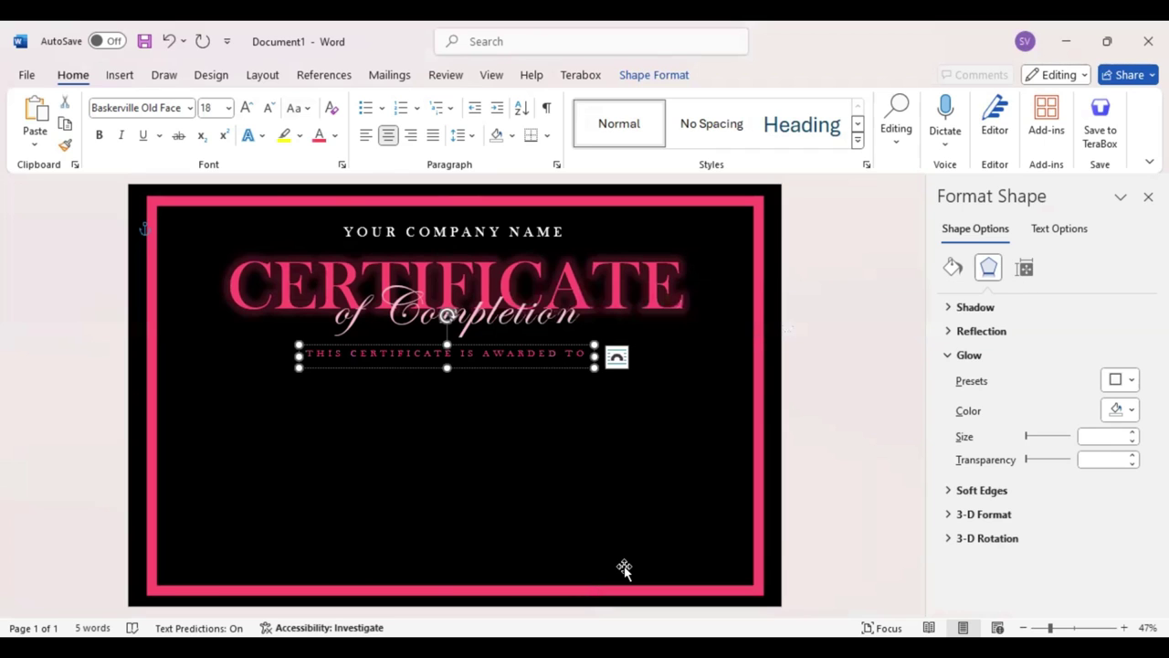
{"action": "left_click", "coordinate": [588, 324]}
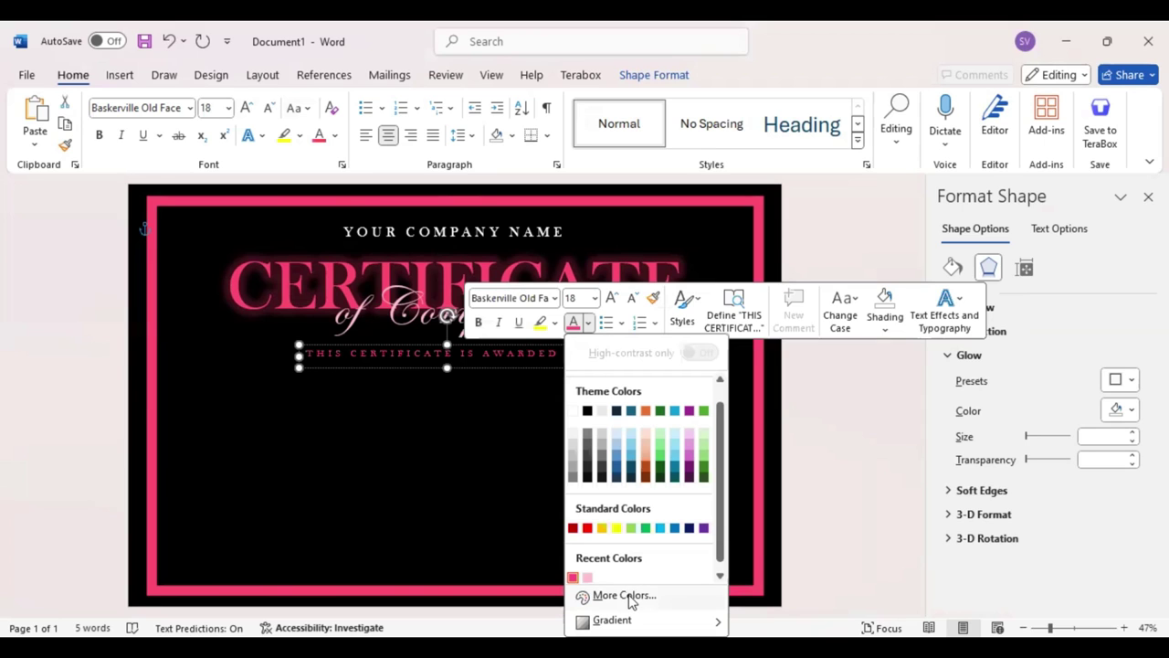
{"action": "left_click", "coordinate": [624, 596]}
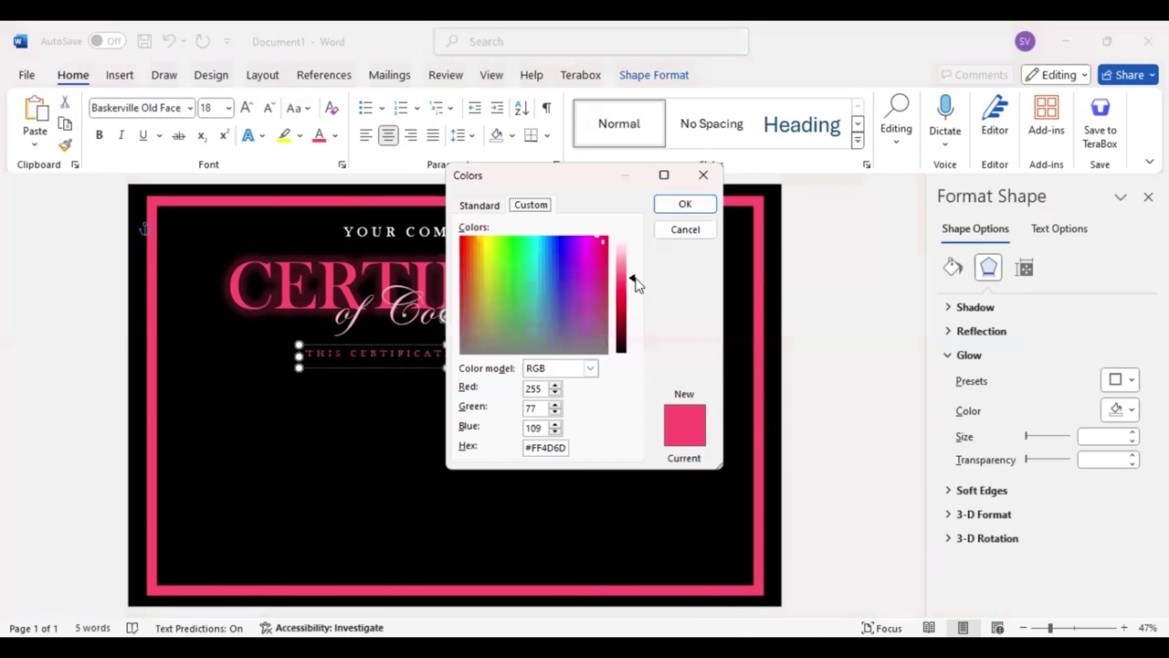
{"action": "left_click_drag", "start_coordinate": [635, 283], "coordinate": [634, 309]}
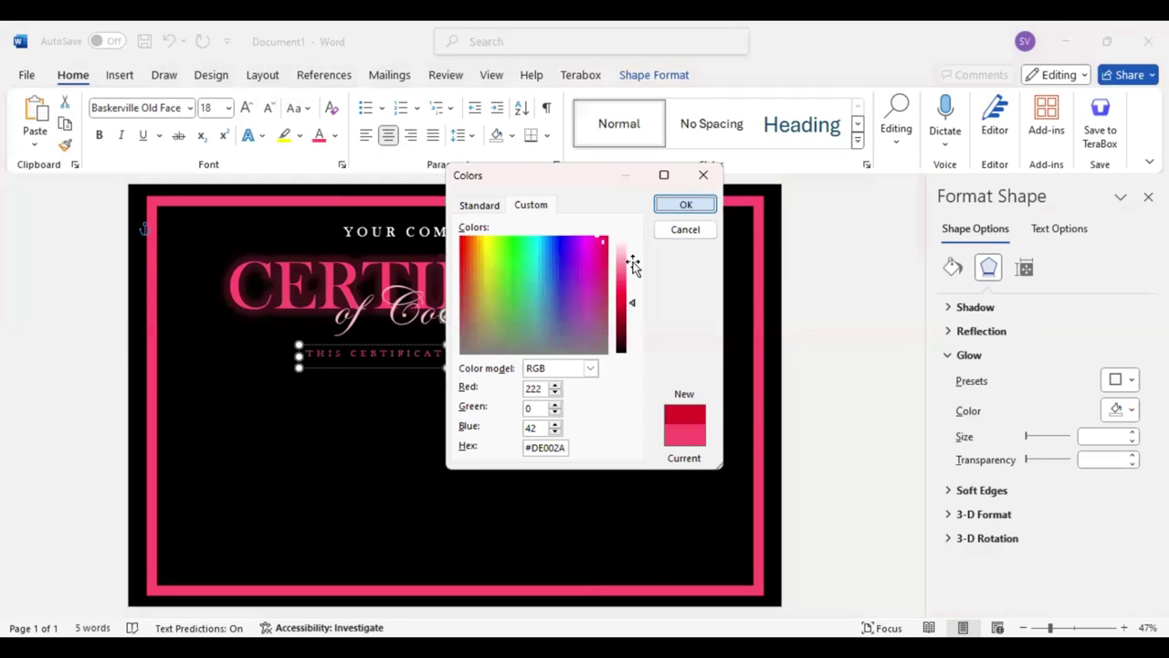
{"action": "key", "text": "Return"}
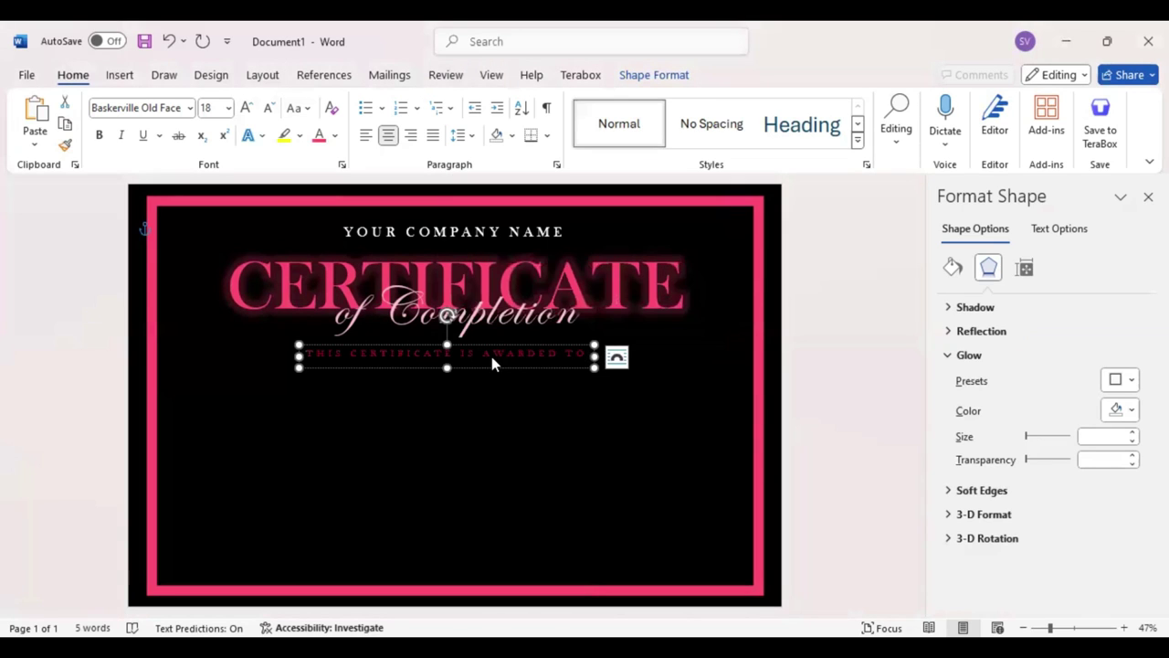
{"action": "left_click", "coordinate": [246, 108]}
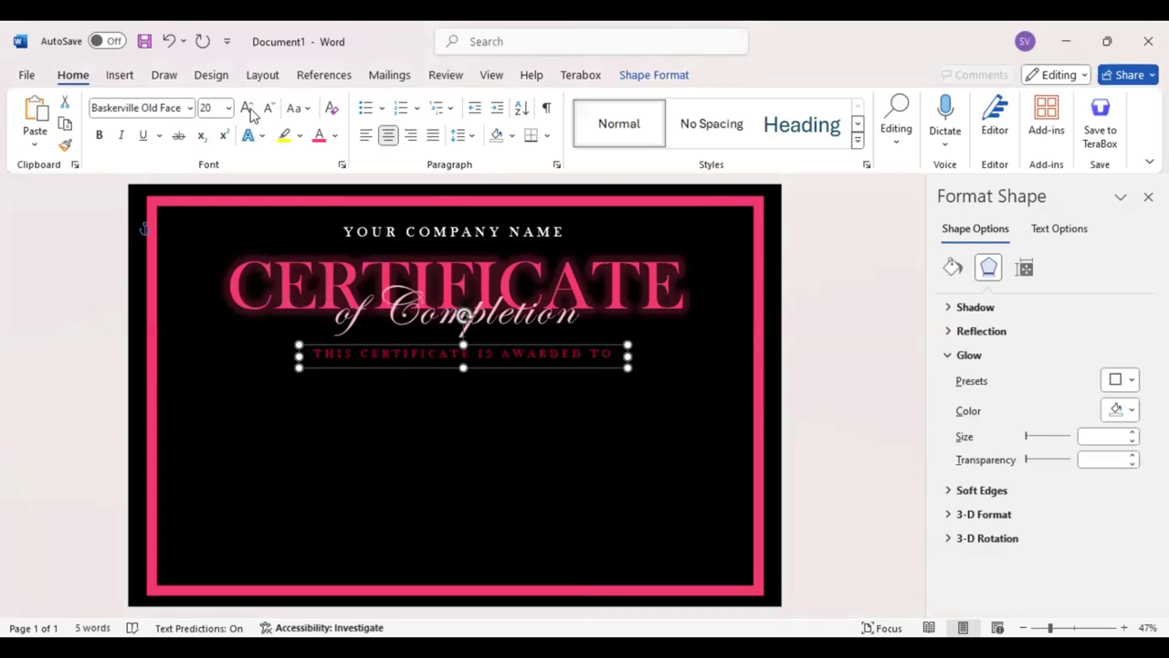
{"action": "left_click", "coordinate": [269, 108]}
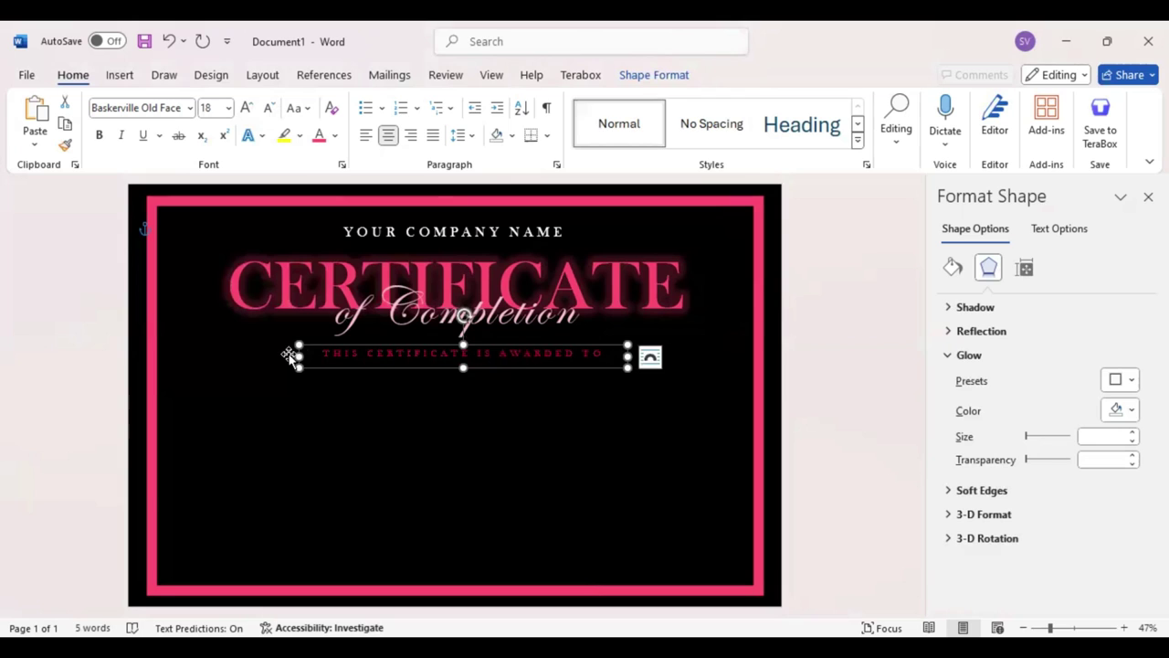
Narrow the awarded-to box, then copy 'of Completion' below it with Normal letter spacing.
{"action": "mouse_move", "coordinate": [315, 358]}
{"action": "left_mouse_down"}
{"action": "mouse_move", "coordinate": [326, 358]}
{"action": "mouse_move", "coordinate": [309, 378]}
{"action": "mouse_move", "coordinate": [326, 356]}
{"action": "left_mouse_up"}
{"action": "left_click", "coordinate": [326, 349]}
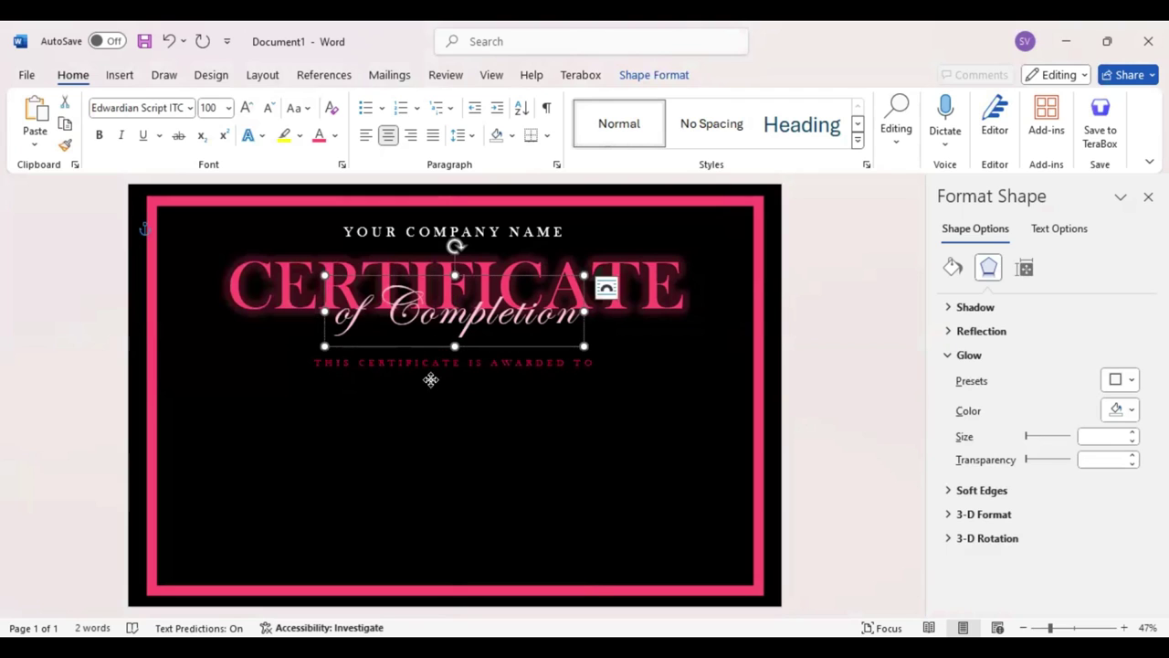
{"action": "left_click_drag", "start_coordinate": [433, 351], "coordinate": [423, 440]}
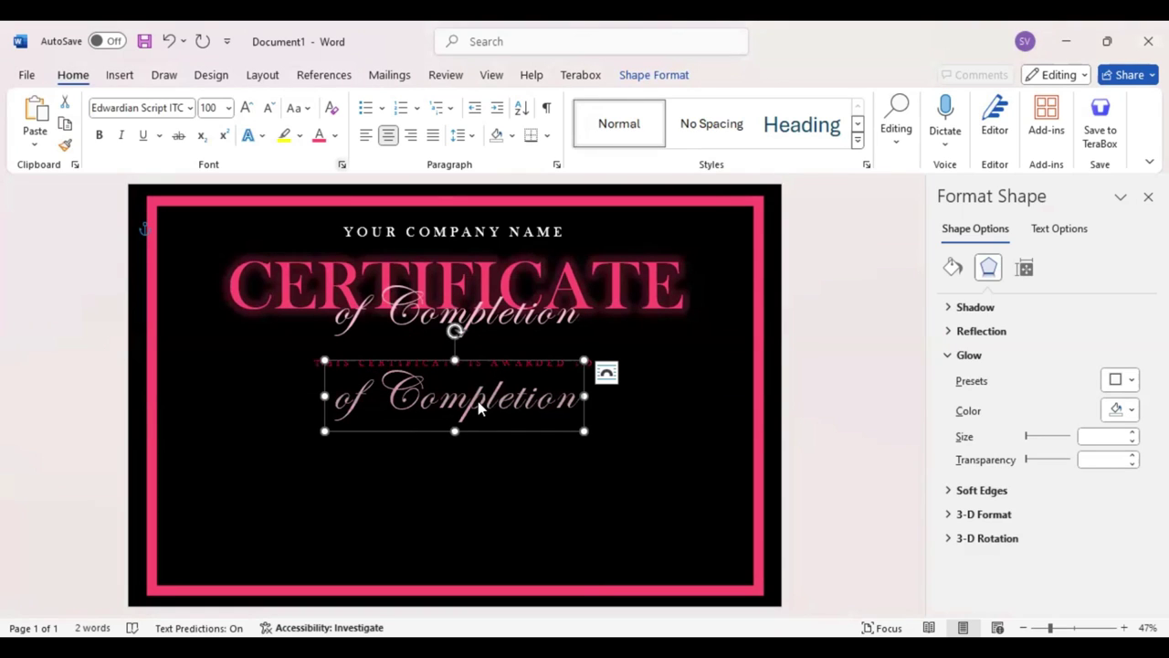
{"action": "key", "text": "ctrl+d"}
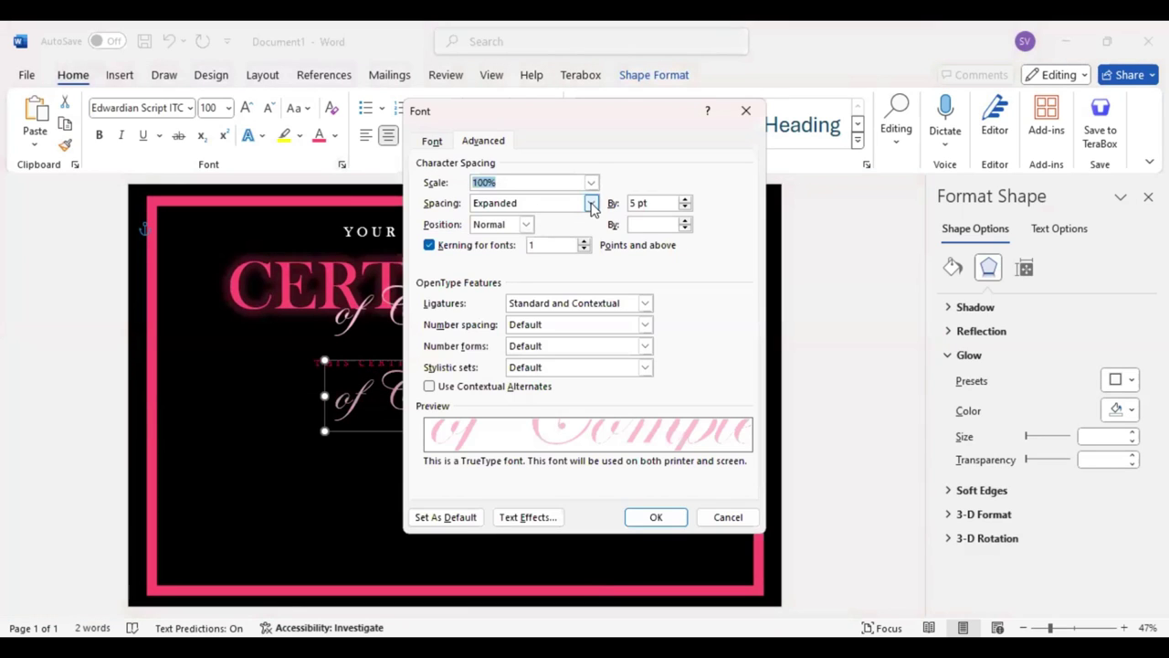
{"action": "left_click", "coordinate": [592, 203]}
{"action": "left_click", "coordinate": [516, 220]}
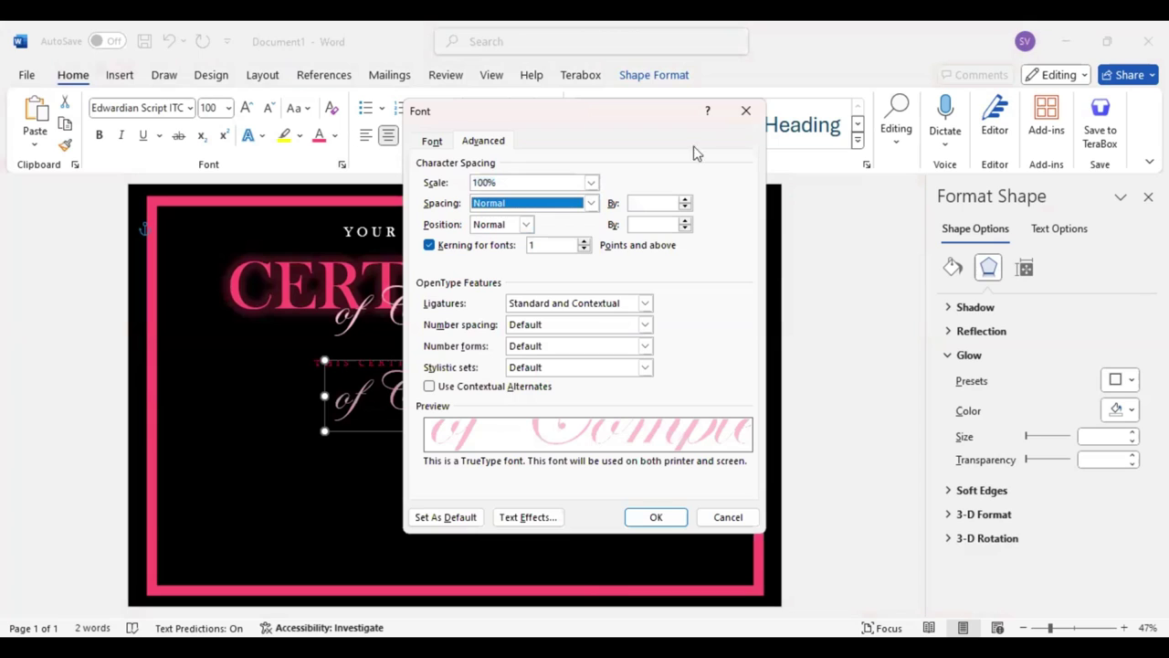
{"action": "left_click", "coordinate": [650, 512]}
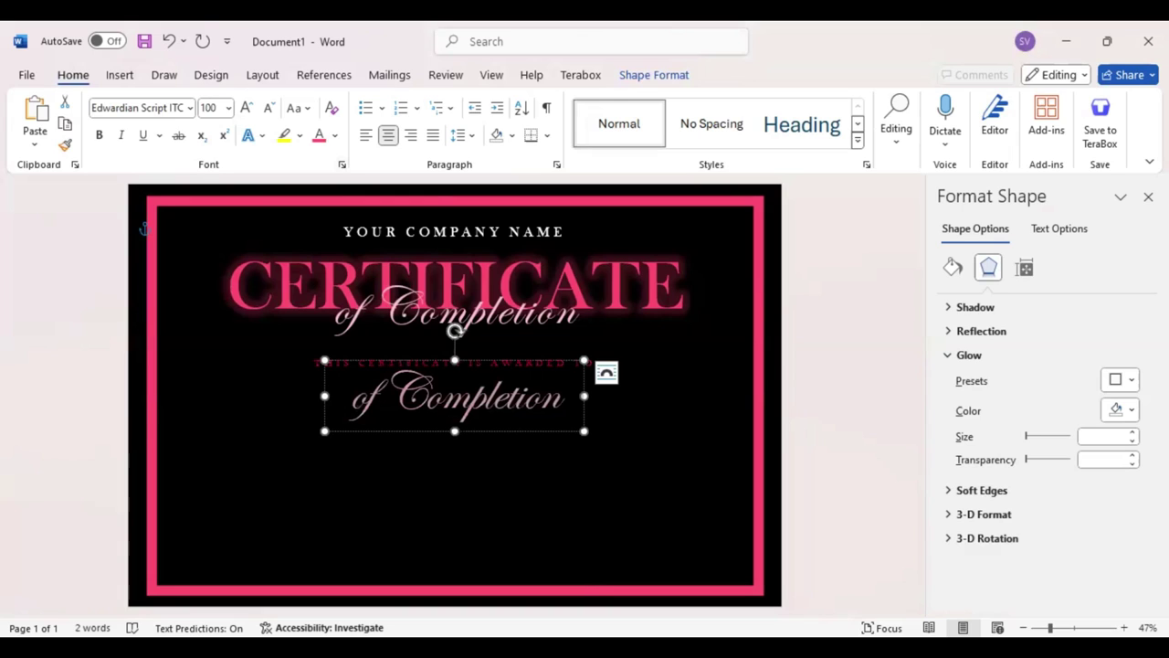
Type 'Name Surname' in the copy, enlarge it to 130 pt, and centre the widened box.
{"action": "type", "text": "Name Surname"}
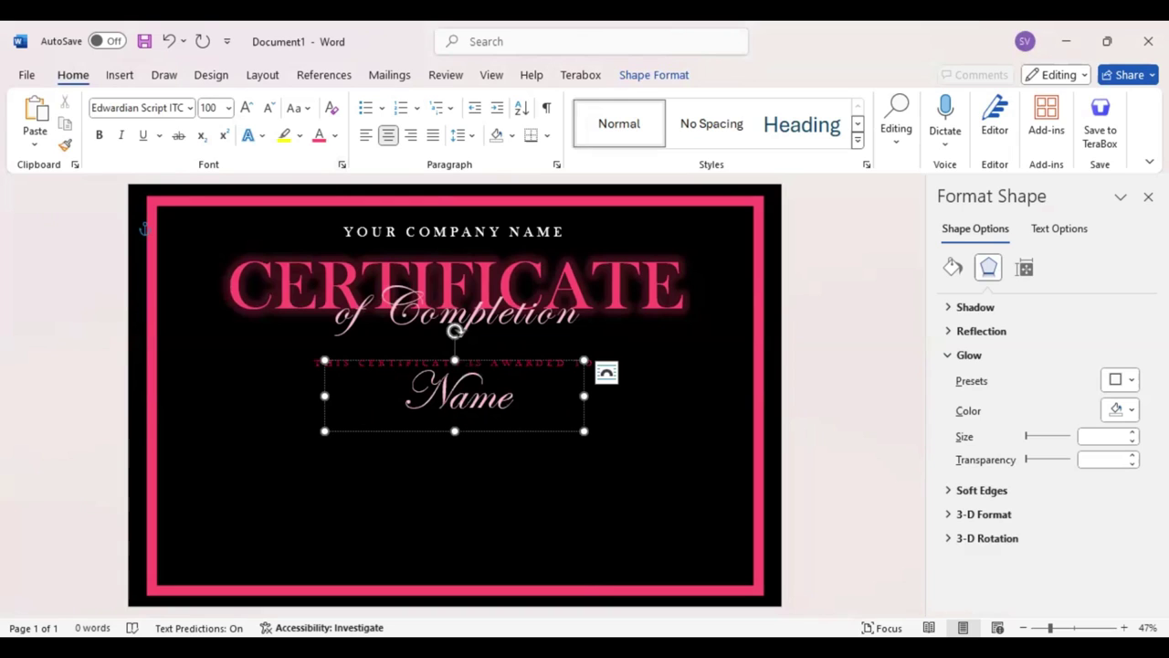
{"action": "left_click_drag", "start_coordinate": [584, 396], "coordinate": [678, 395]}
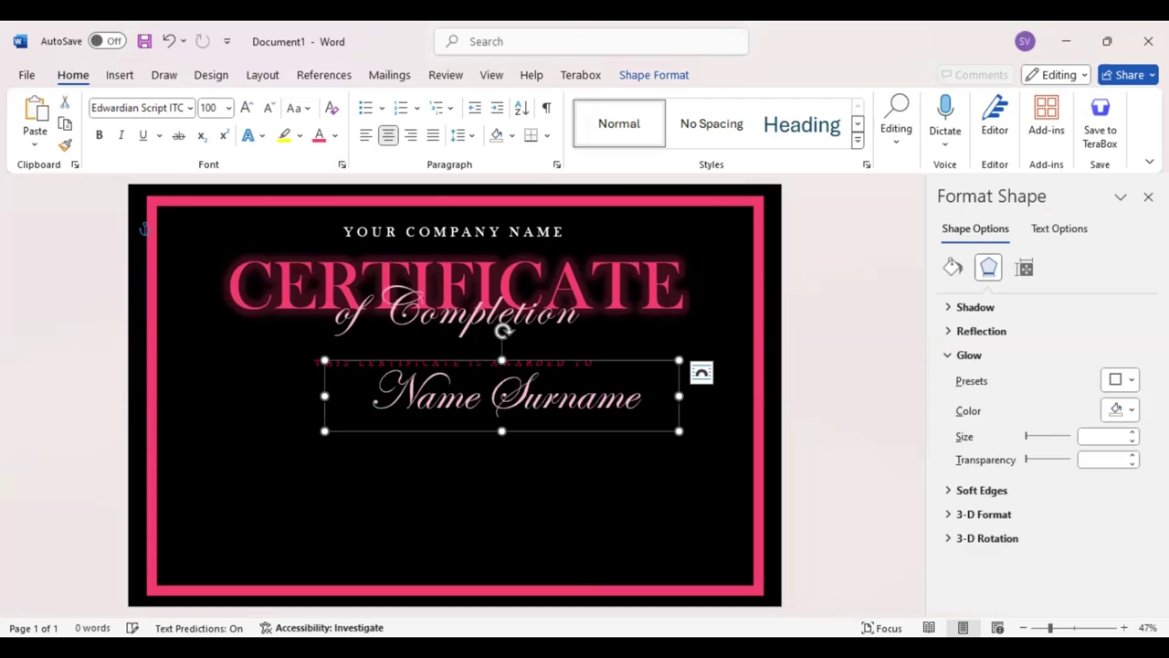
{"action": "left_click", "coordinate": [645, 348]}
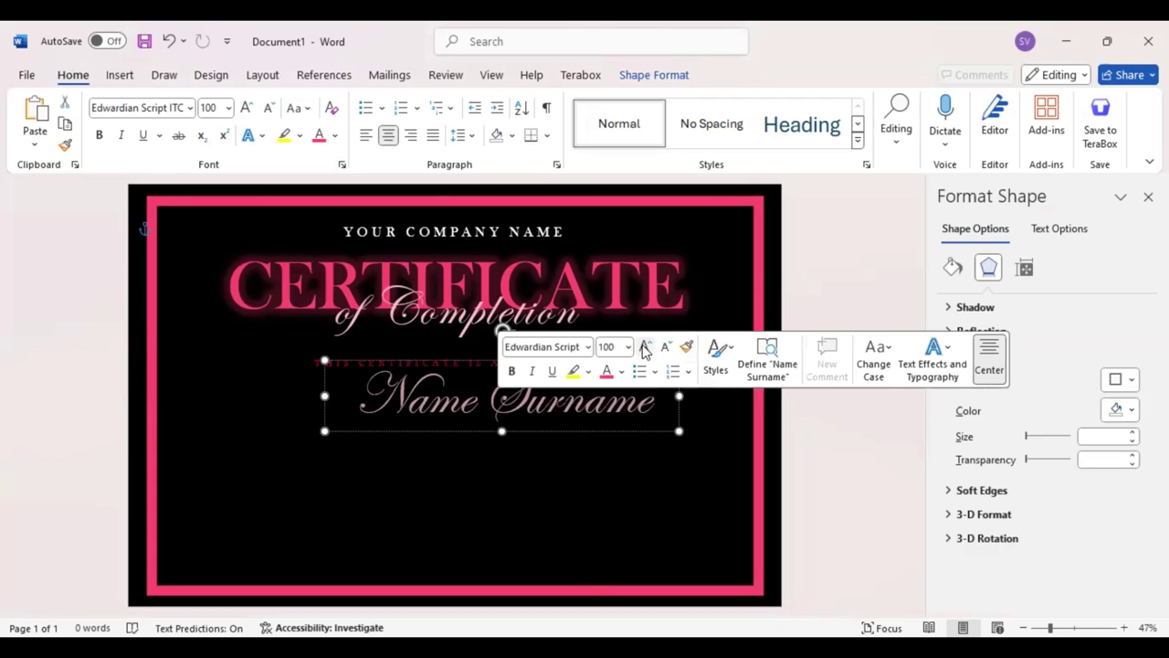
{"action": "left_click", "coordinate": [644, 348]}
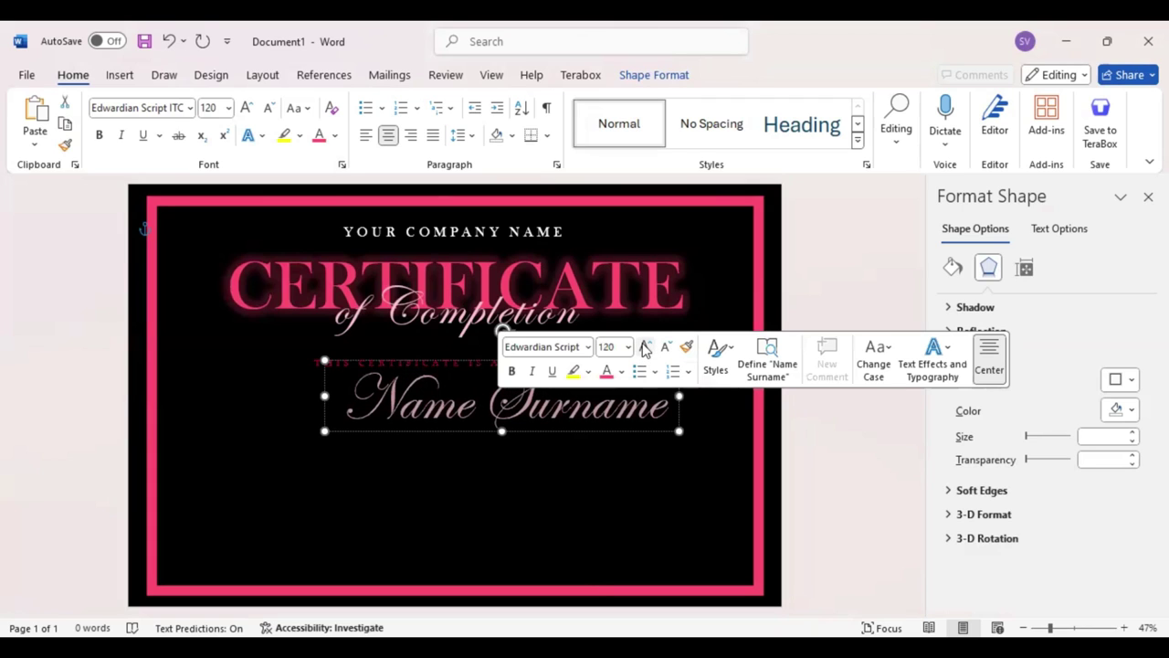
{"action": "left_click", "coordinate": [645, 348]}
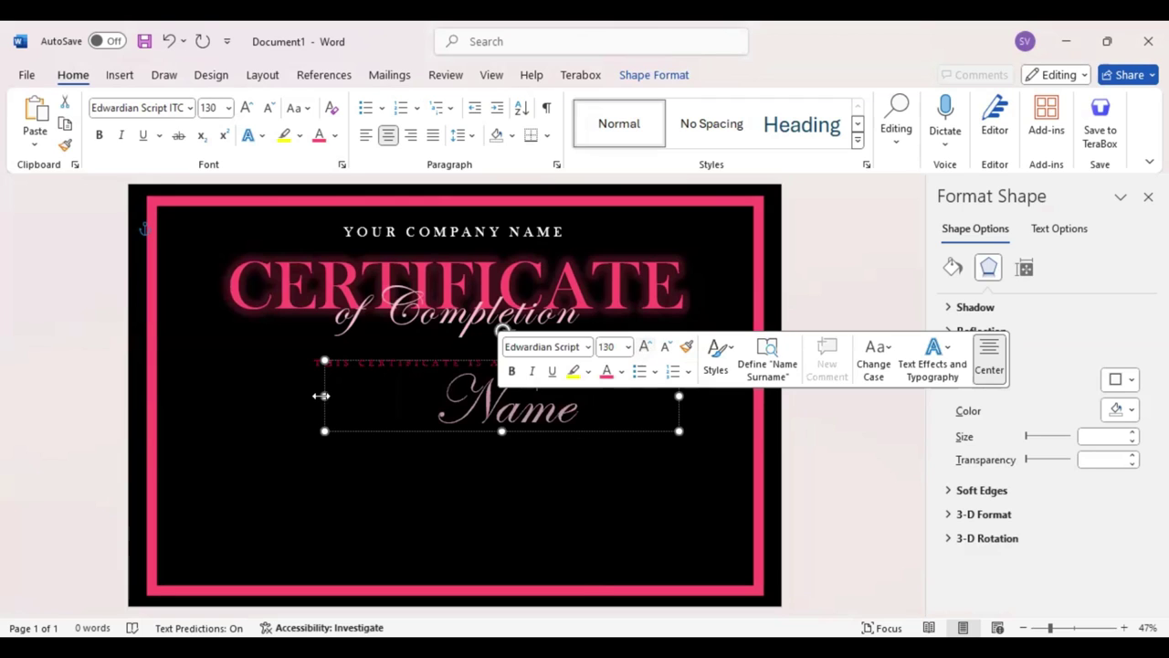
{"action": "left_click_drag", "start_coordinate": [321, 396], "coordinate": [281, 395]}
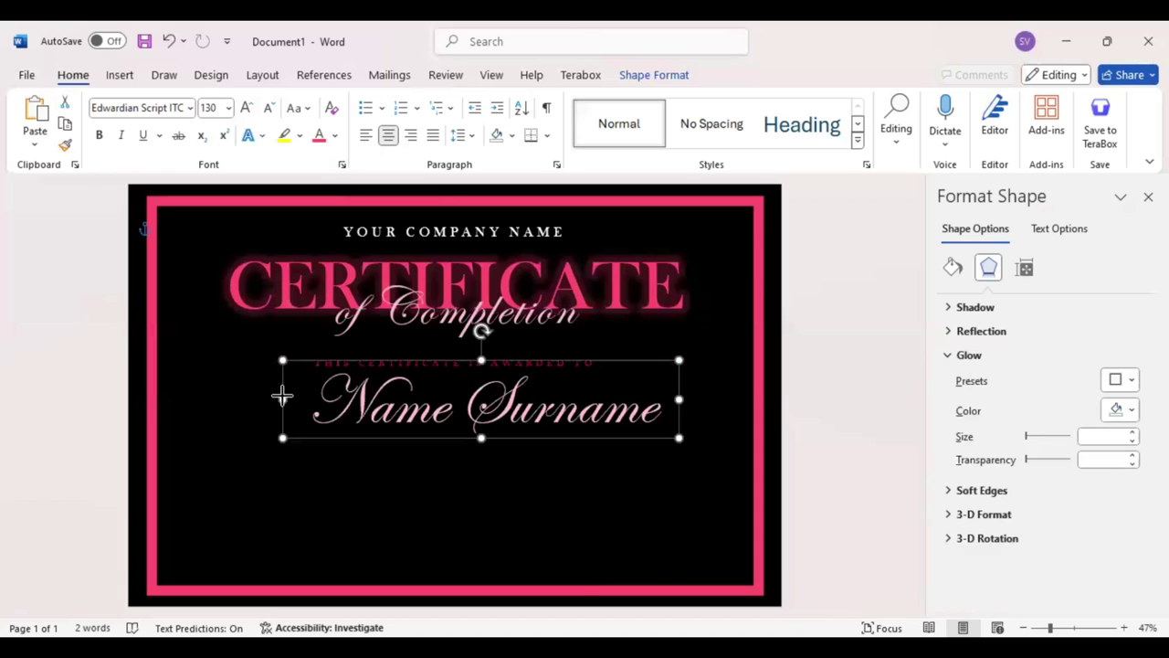
{"action": "left_click_drag", "start_coordinate": [283, 396], "coordinate": [280, 397]}
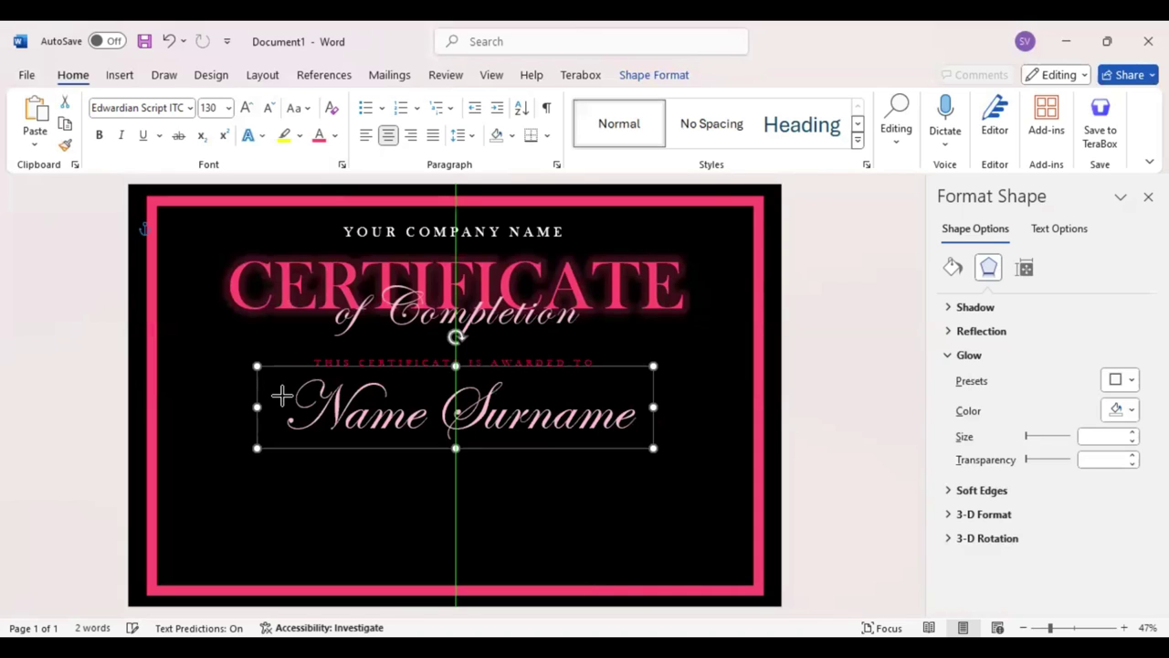
{"action": "left_click_drag", "start_coordinate": [281, 394], "coordinate": [281, 393]}
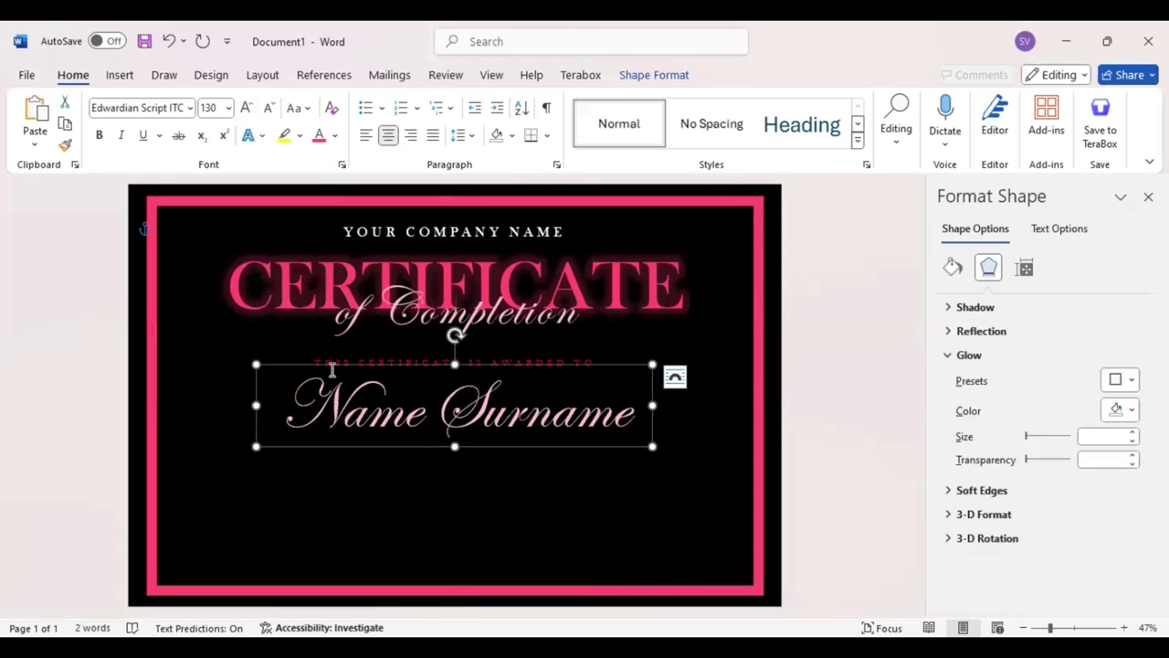
{"action": "left_click", "coordinate": [121, 77]}
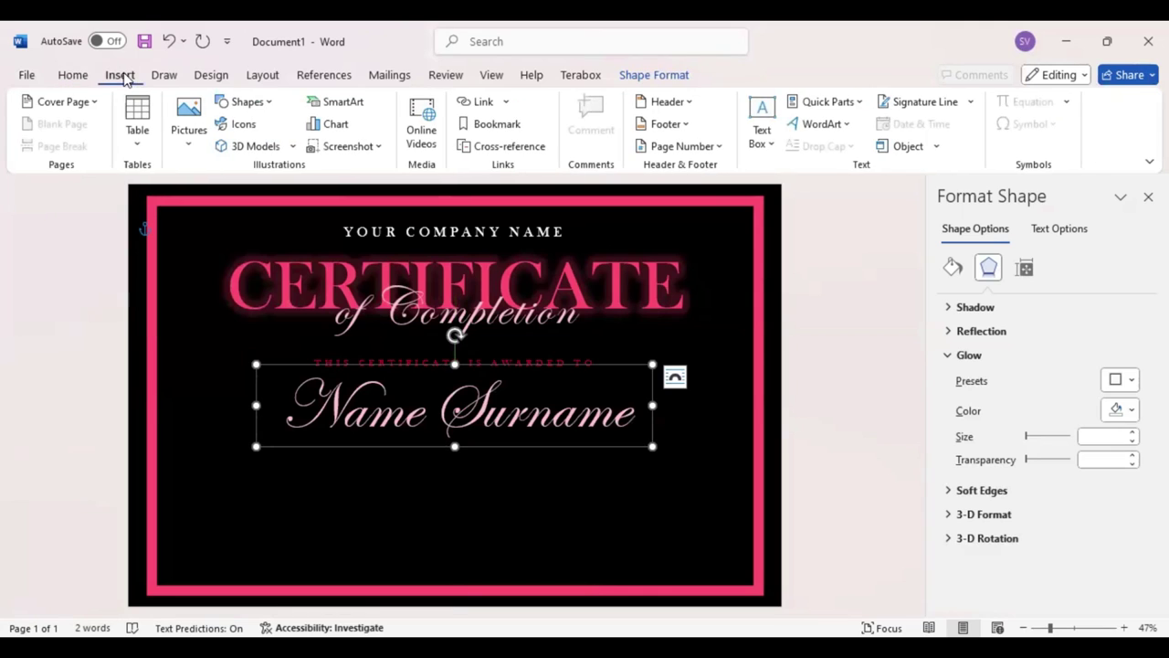
Draw a red 3 pt horizontal line just under the name.
{"action": "left_click", "coordinate": [264, 108]}
{"action": "left_click", "coordinate": [237, 149]}
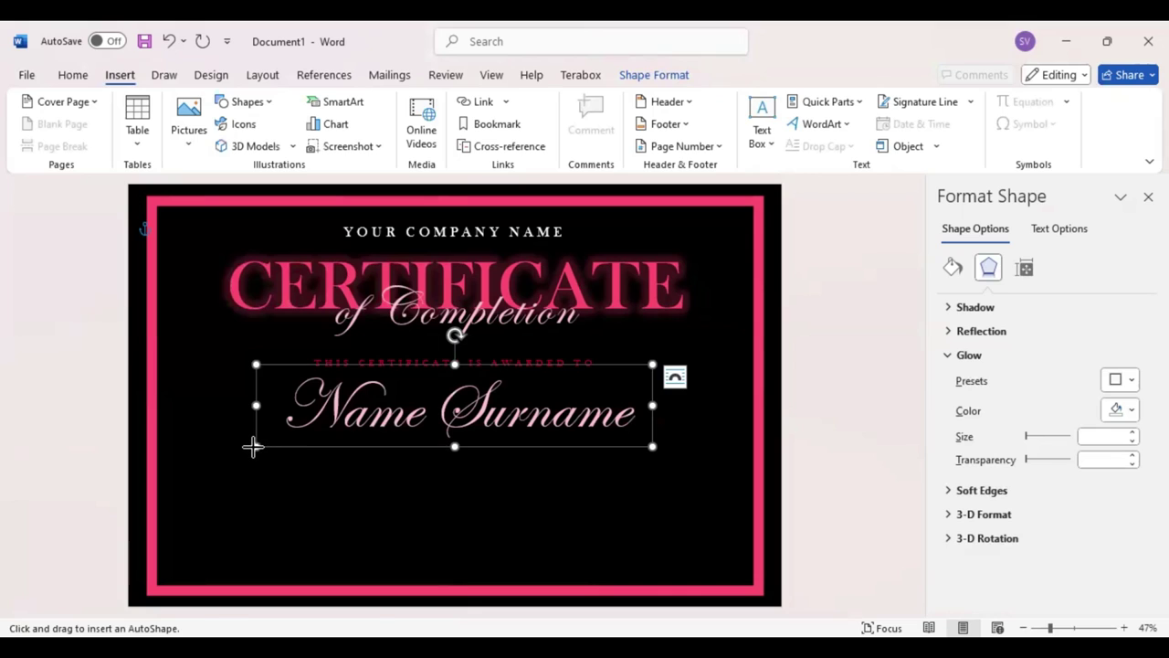
{"action": "left_click_drag", "start_coordinate": [252, 447], "coordinate": [252, 447]}
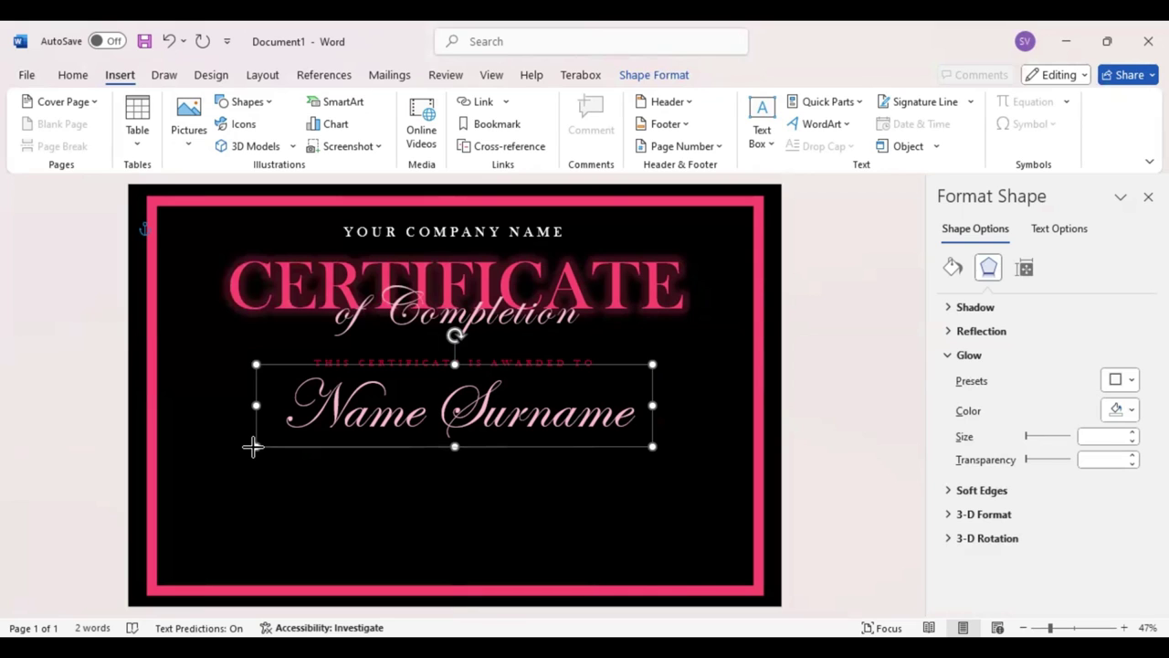
{"action": "left_click_drag", "start_coordinate": [253, 445], "coordinate": [616, 447]}
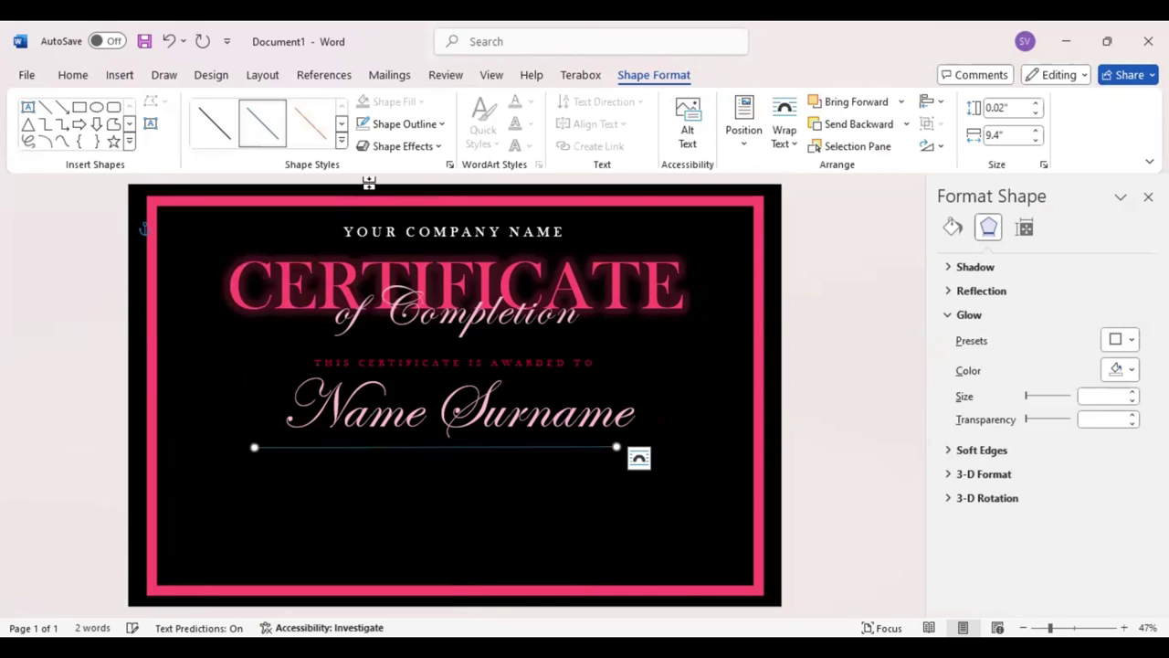
{"action": "left_click", "coordinate": [443, 124]}
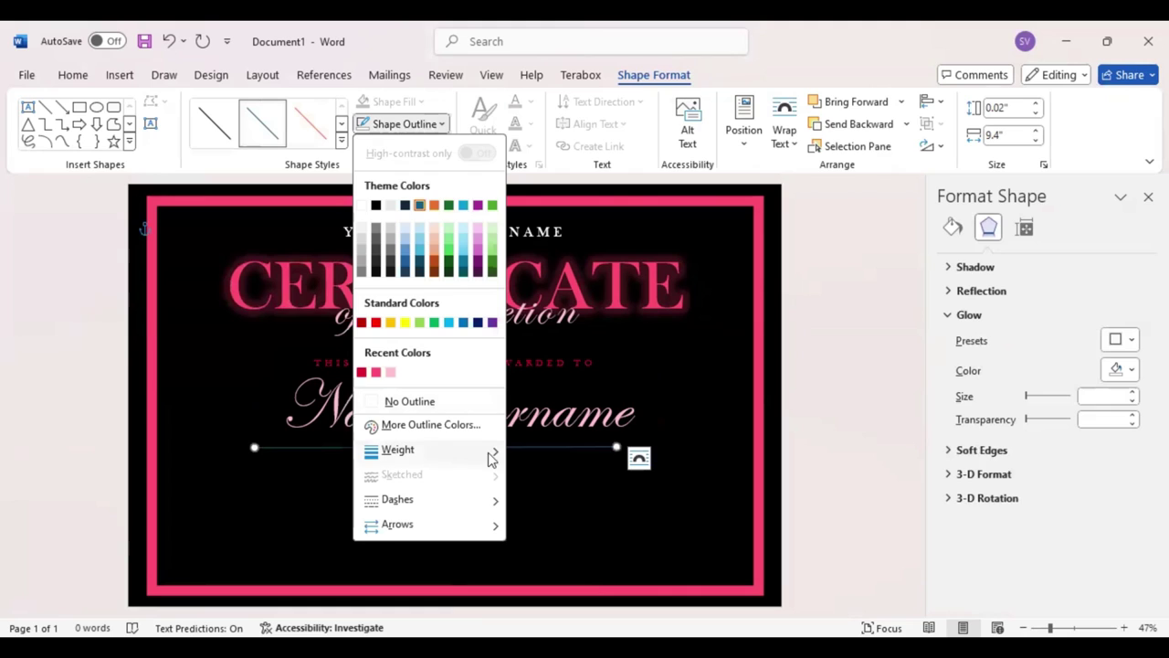
{"action": "mouse_move", "coordinate": [398, 449]}
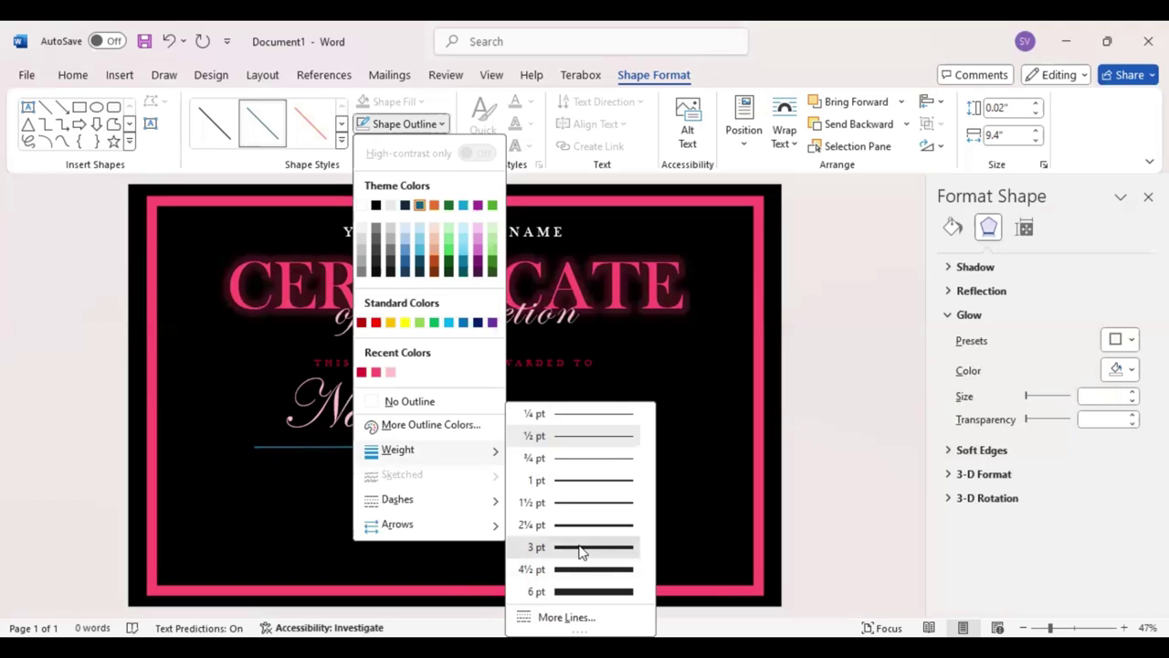
{"action": "left_click", "coordinate": [580, 547]}
{"action": "left_click", "coordinate": [441, 123]}
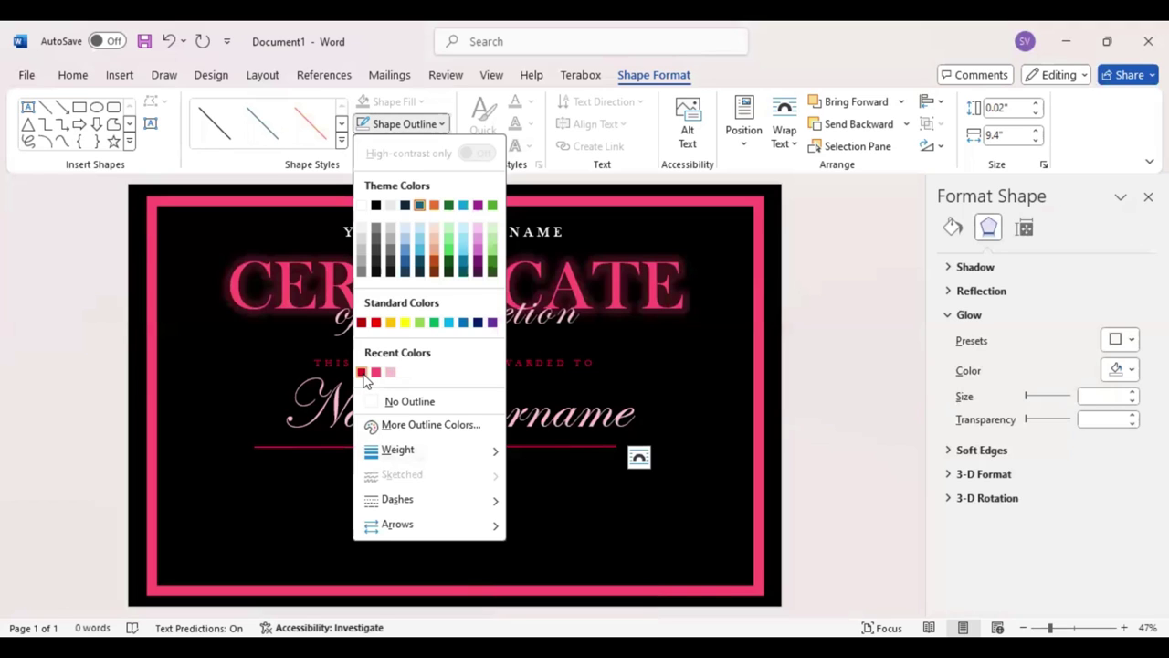
{"action": "left_click", "coordinate": [361, 372]}
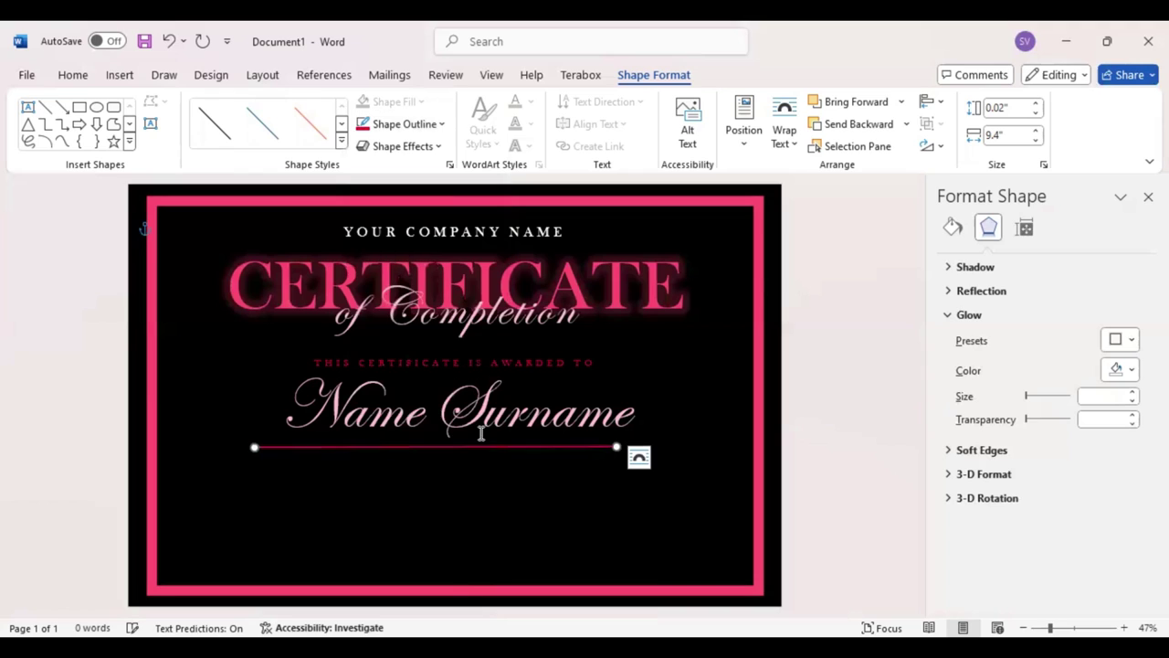
{"action": "left_click_drag", "start_coordinate": [410, 449], "coordinate": [442, 433]}
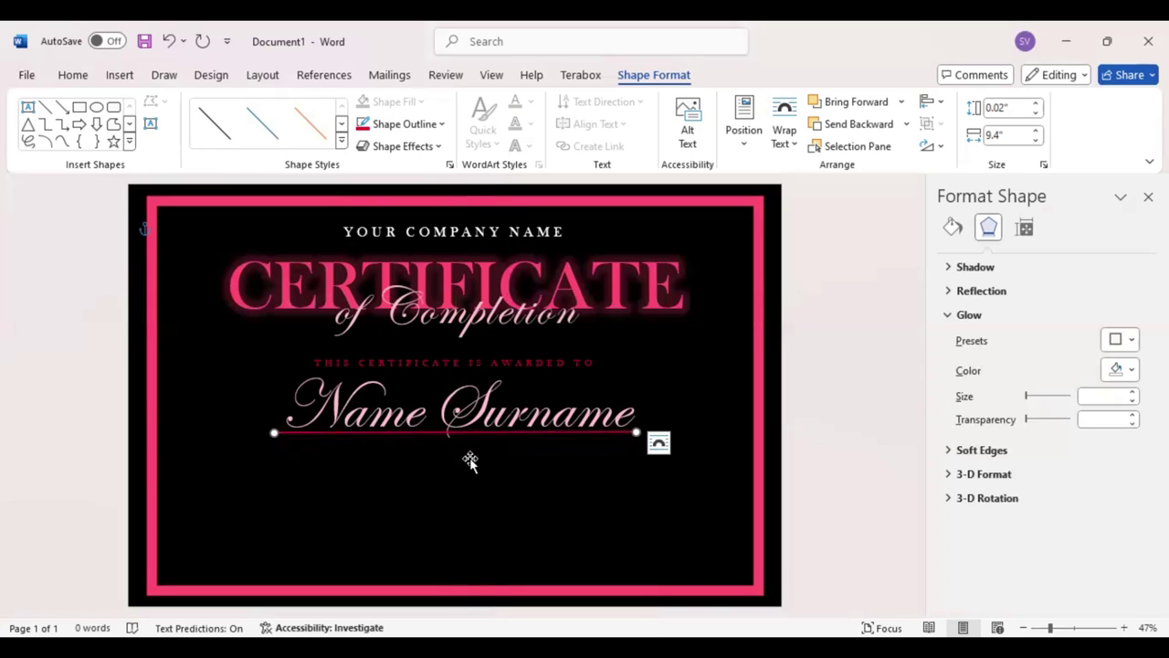
{"action": "left_click", "coordinate": [402, 493]}
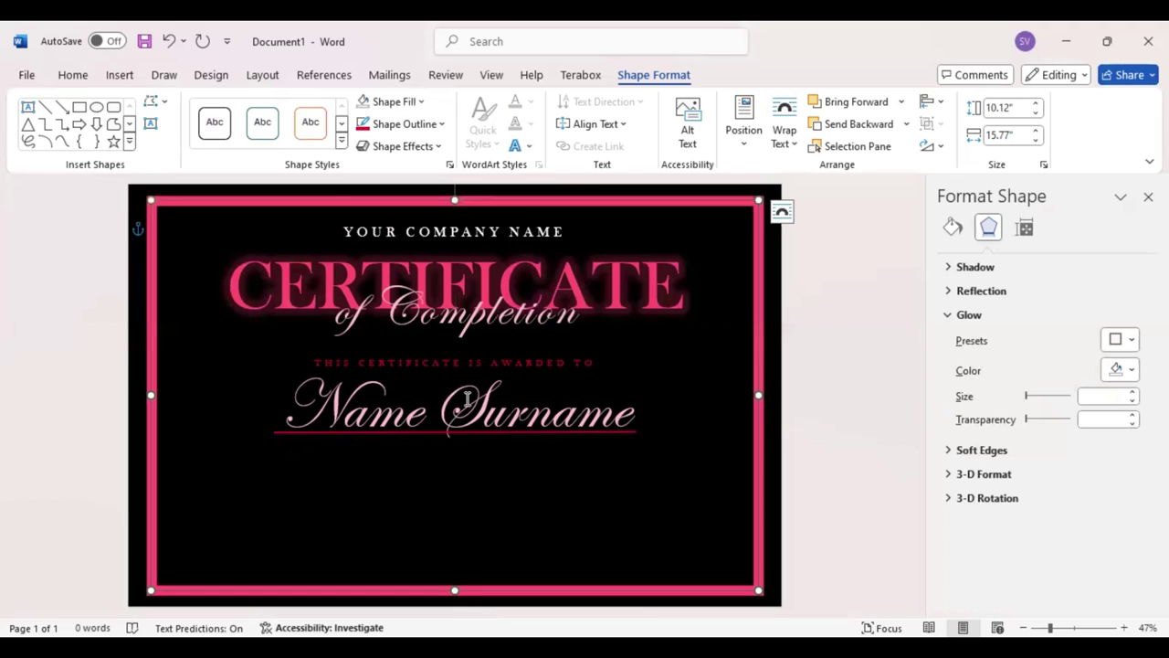
Centre the Name Surname box horizontally and nudge it up twice.
{"action": "left_click", "coordinate": [467, 398]}
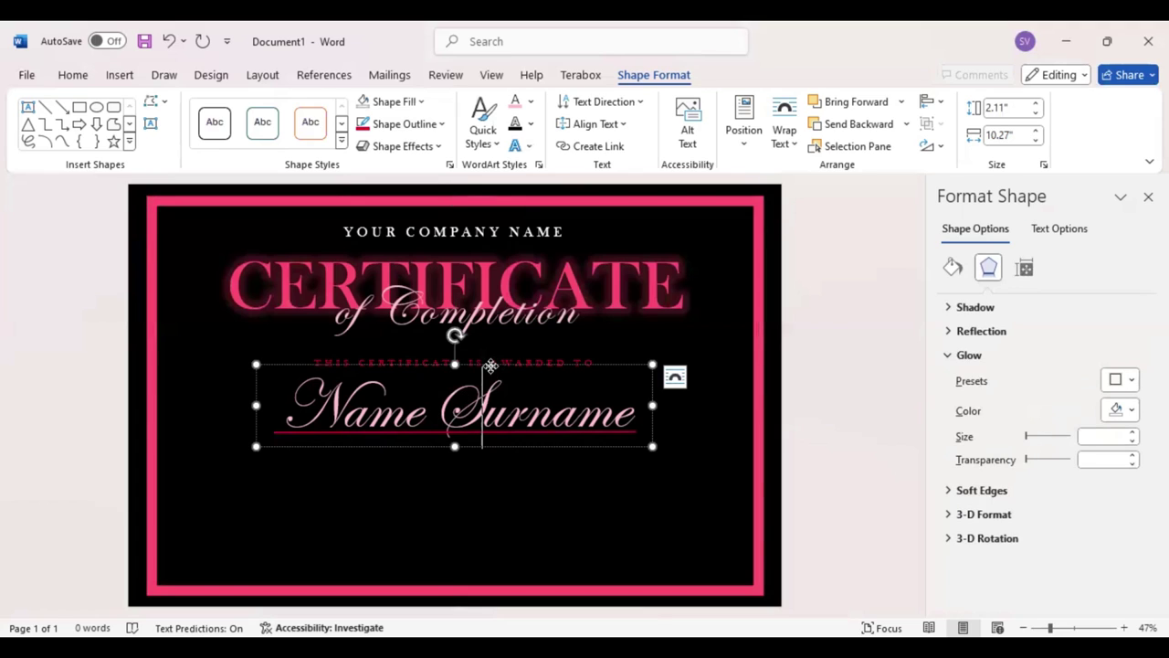
{"action": "left_click_drag", "start_coordinate": [491, 365], "coordinate": [494, 366]}
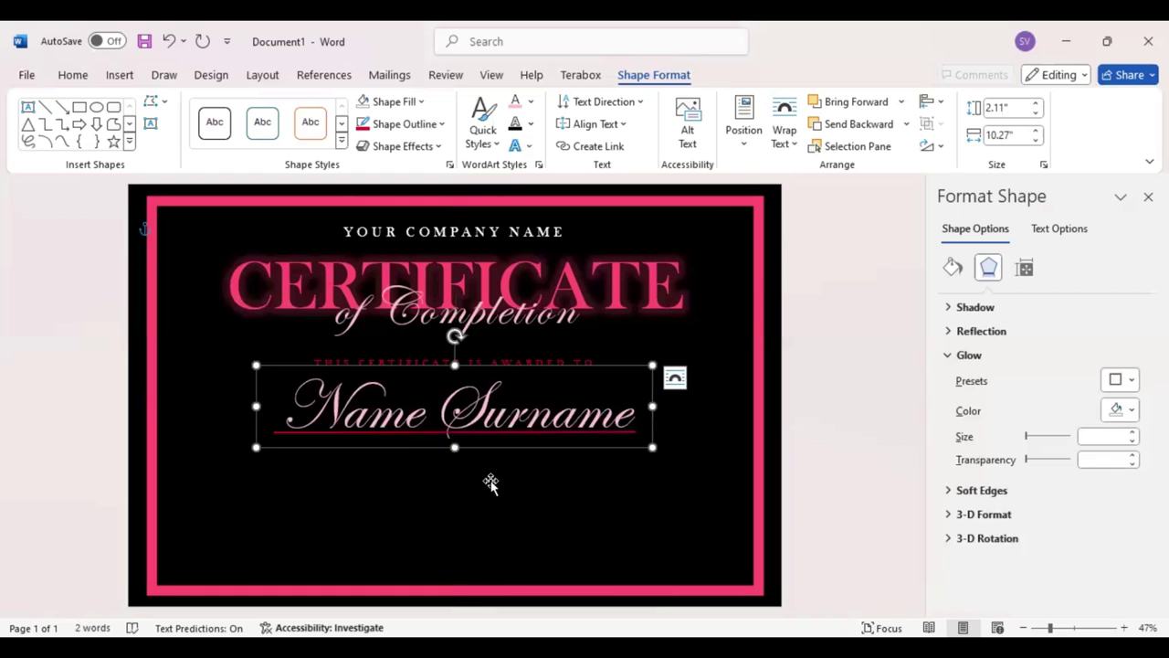
{"action": "key", "text": "Up"}
{"action": "key", "text": "Up"}
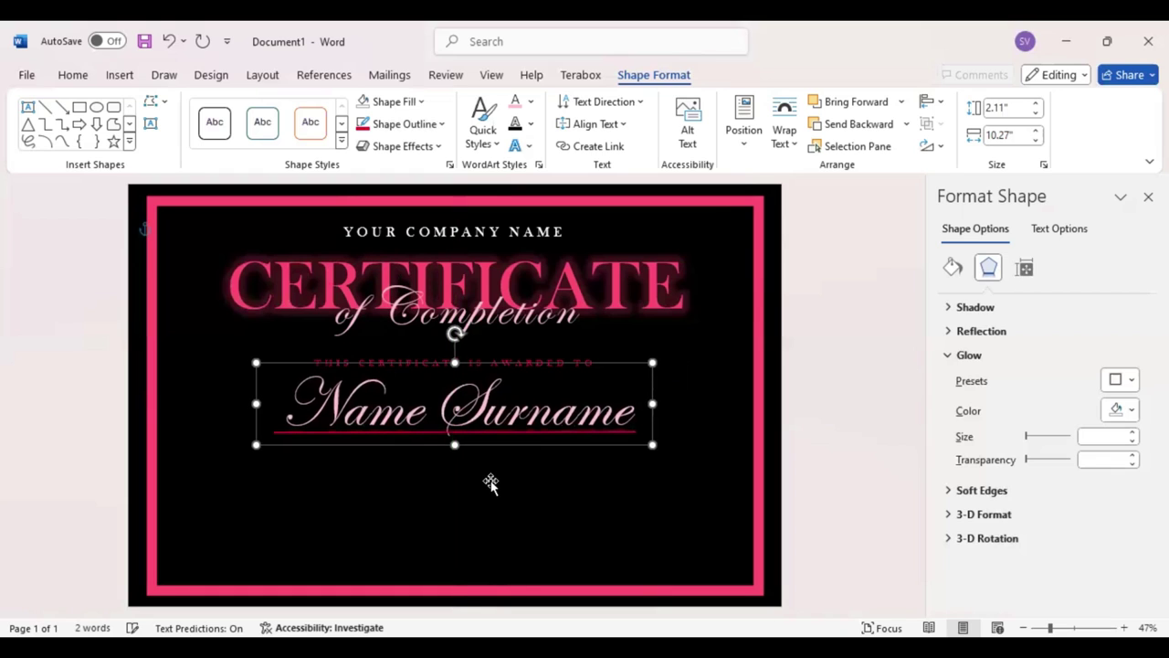
{"action": "key", "text": "Up"}
{"action": "key", "text": "Up"}
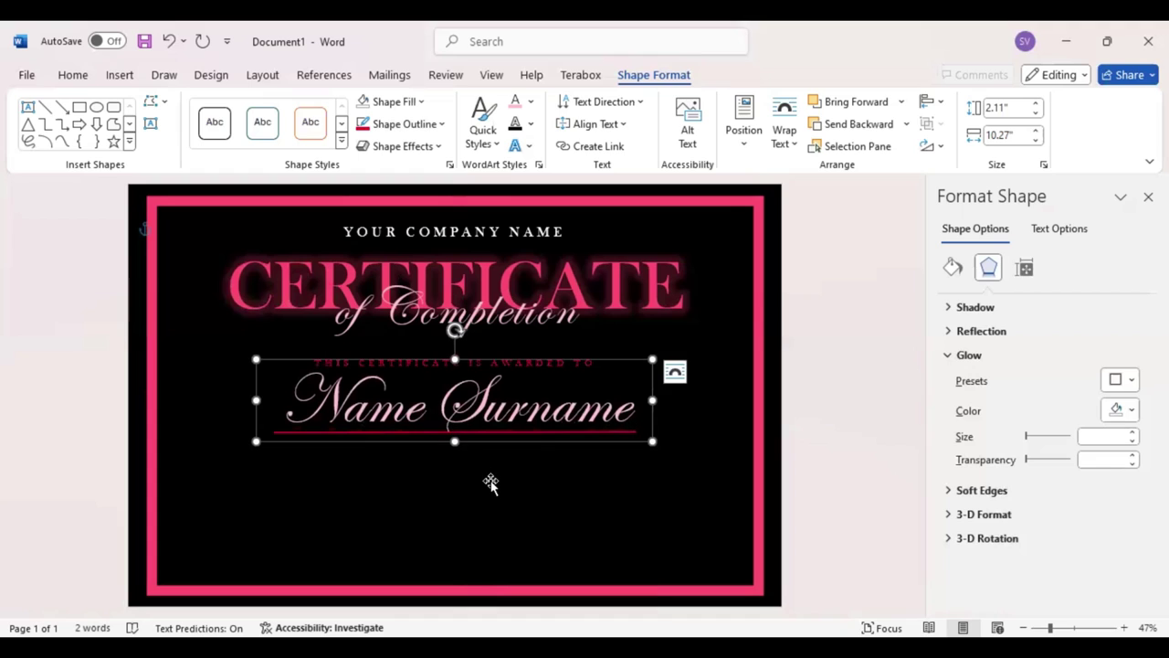
Draw a text box below the name and fill it with =lorem() placeholder text.
{"action": "left_click", "coordinate": [418, 488]}
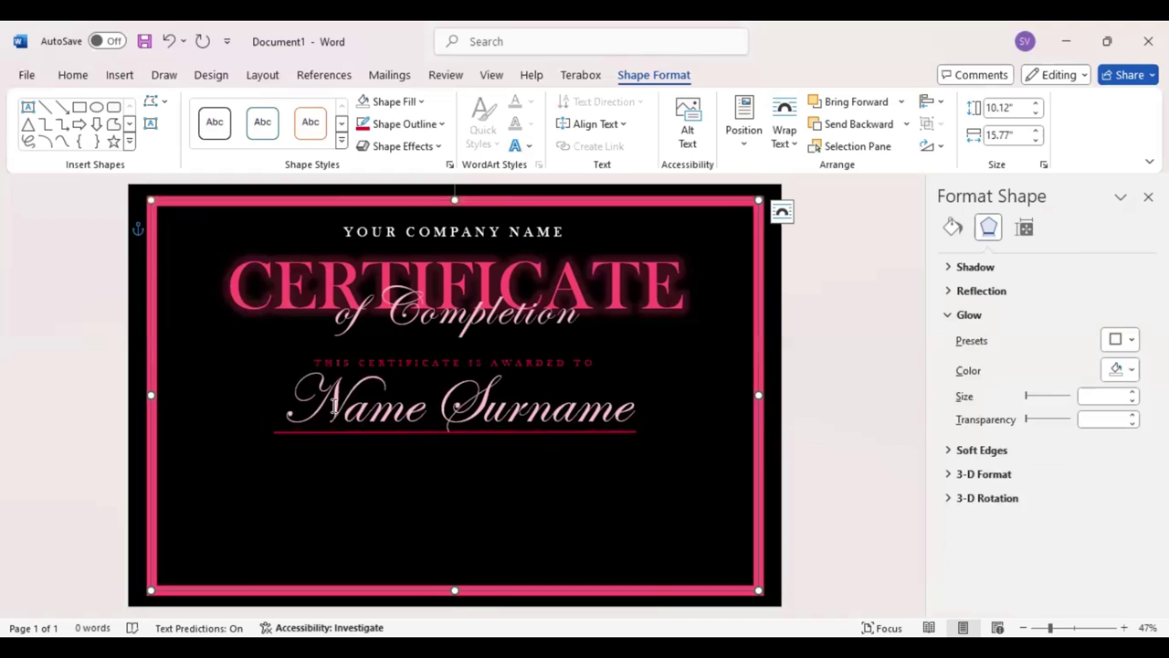
{"action": "left_click", "coordinate": [149, 121]}
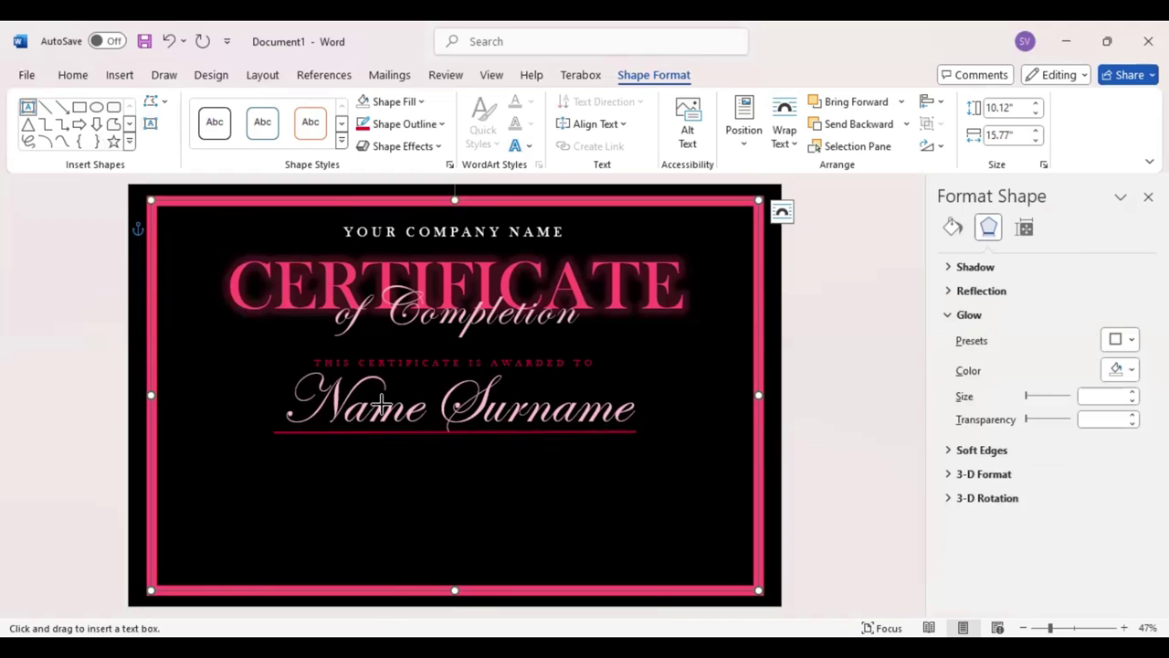
{"action": "left_click_drag", "start_coordinate": [592, 512], "coordinate": [325, 451]}
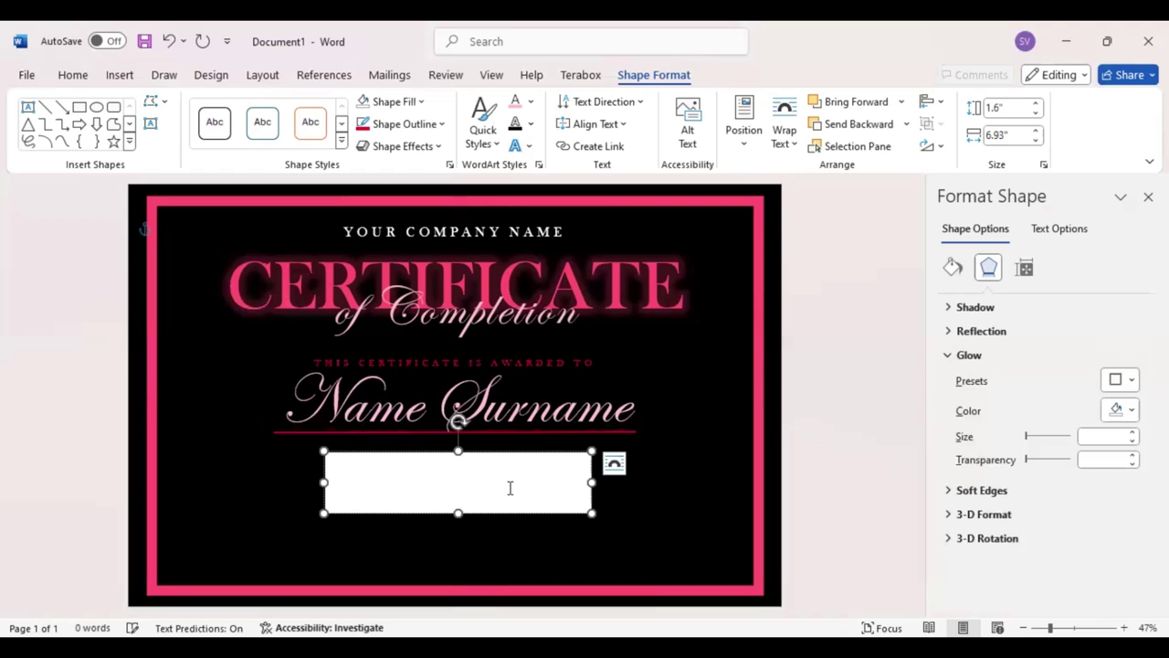
{"action": "type", "text": "Lo"}
{"action": "type", "text": "rem"}
{"action": "type", "text": "()"}
{"action": "key", "text": "Return"}
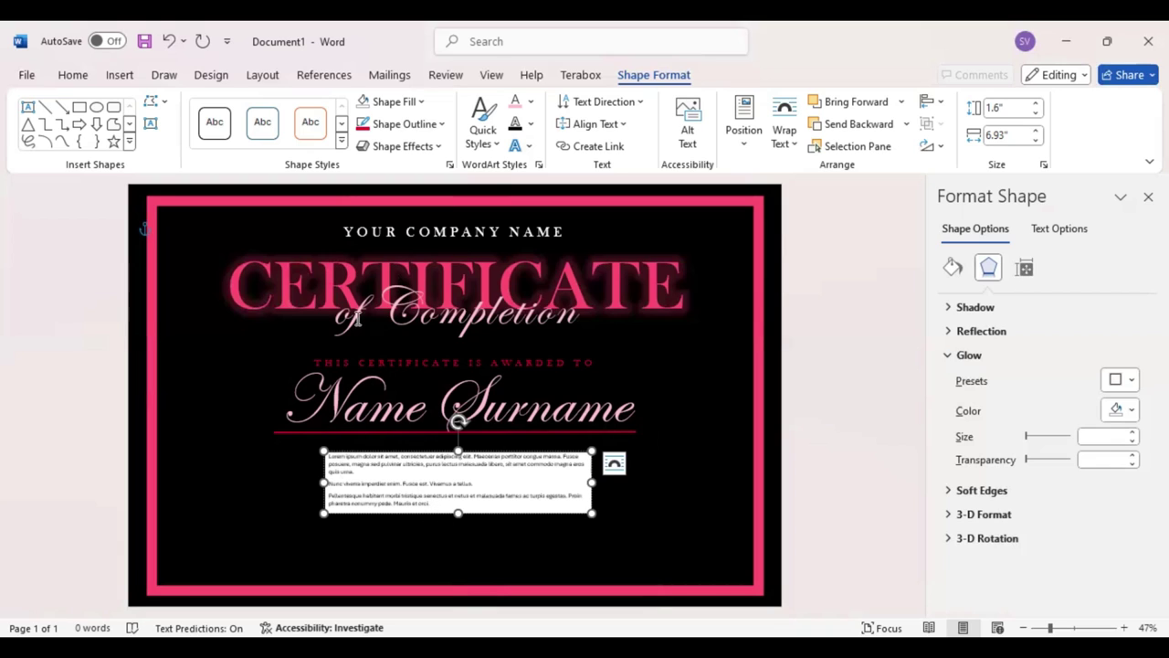
Select all the filler paragraphs and centre-align them.
{"action": "double_click", "coordinate": [377, 464]}
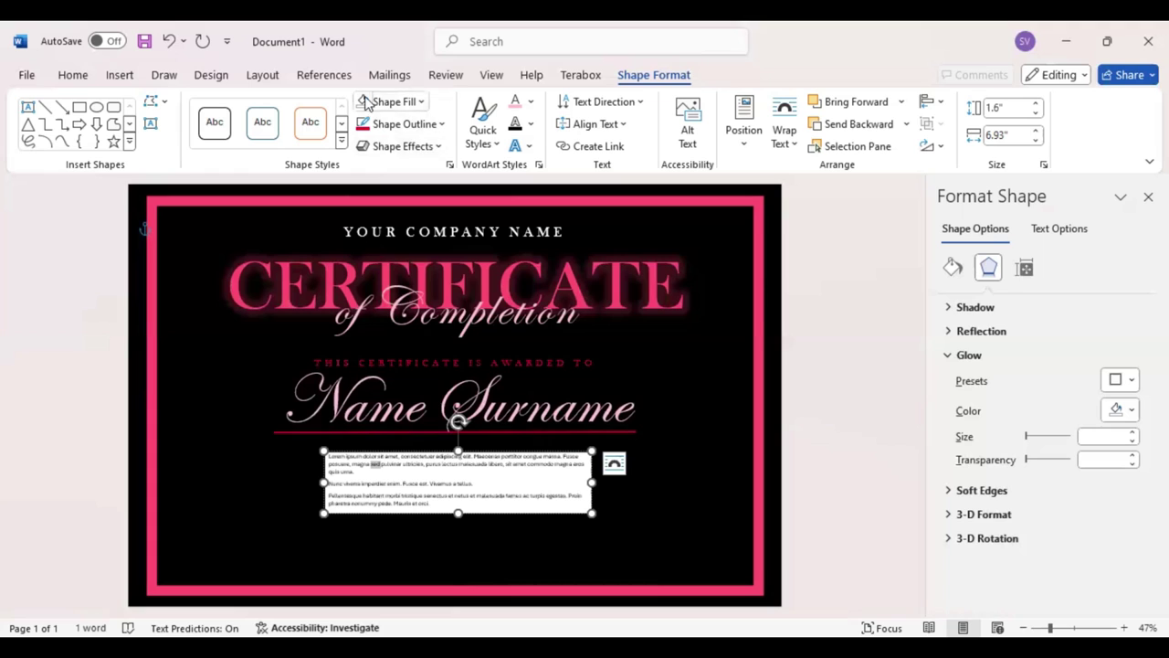
{"action": "left_click", "coordinate": [73, 77]}
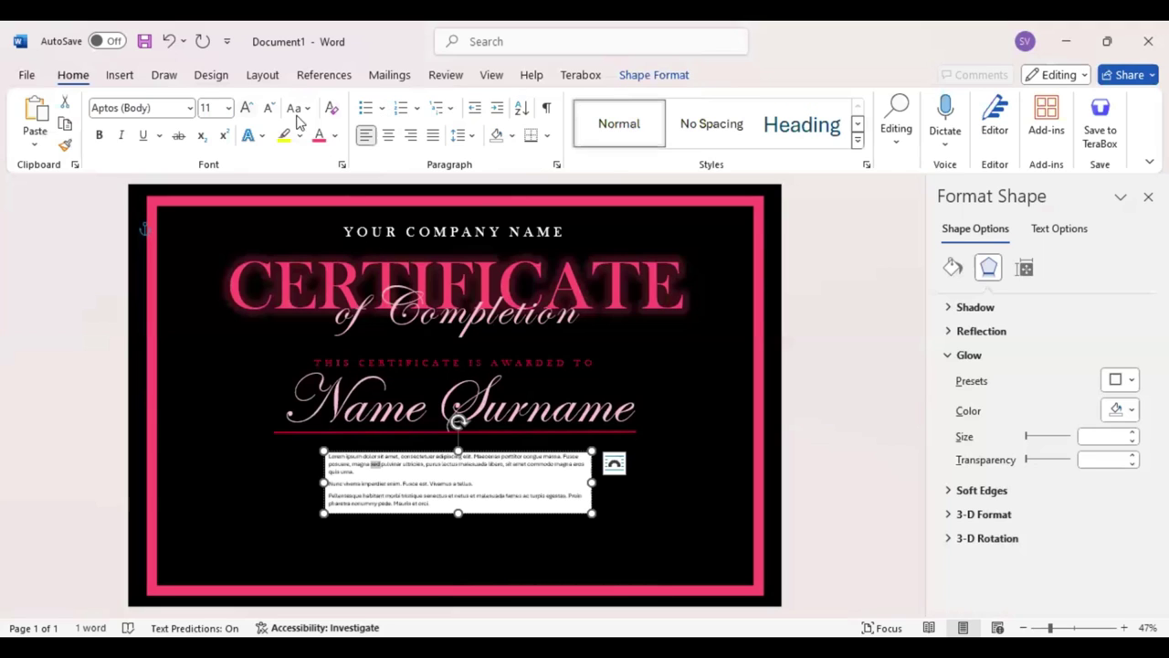
{"action": "left_click", "coordinate": [389, 135]}
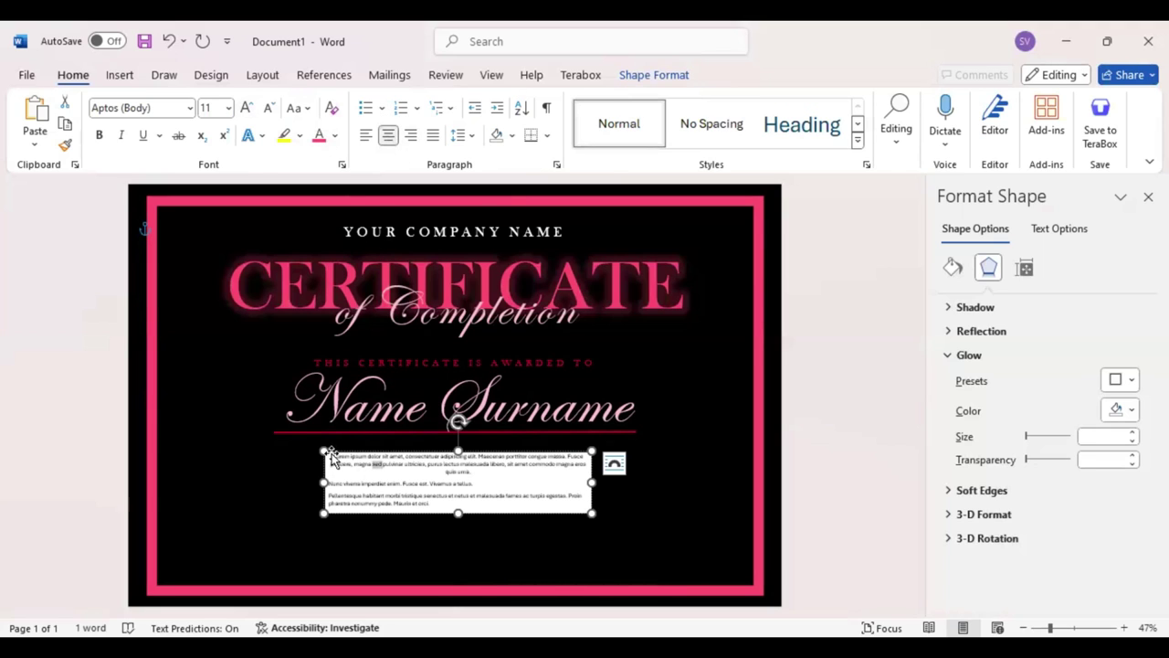
{"action": "left_click_drag", "start_coordinate": [333, 455], "coordinate": [441, 509]}
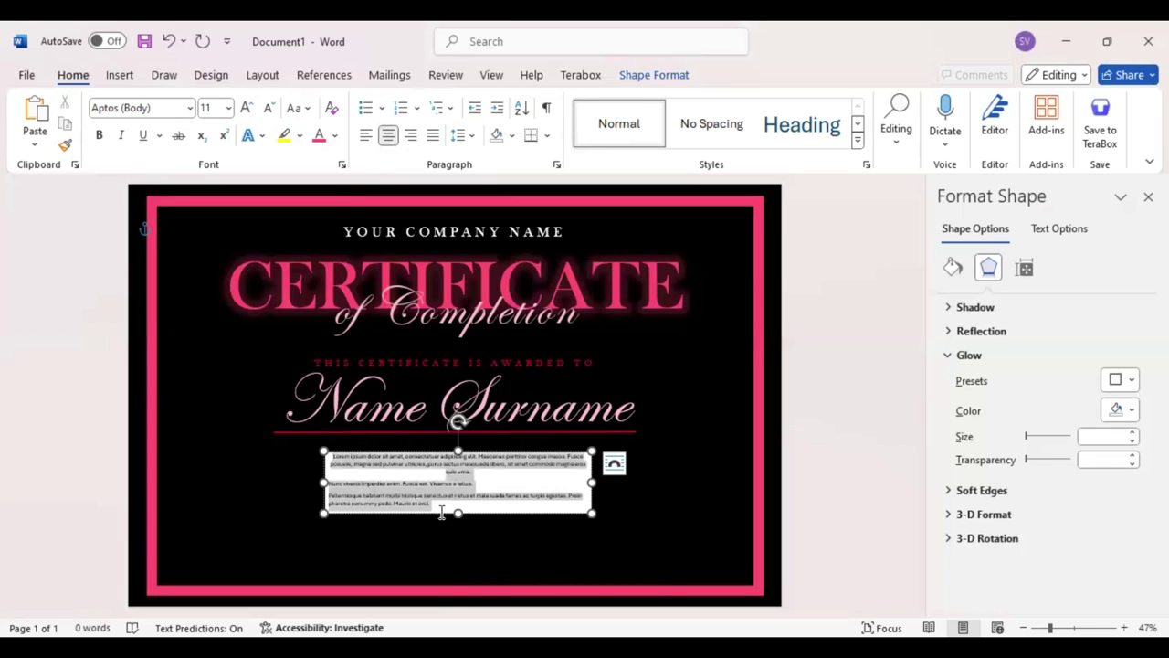
{"action": "left_click", "coordinate": [388, 137]}
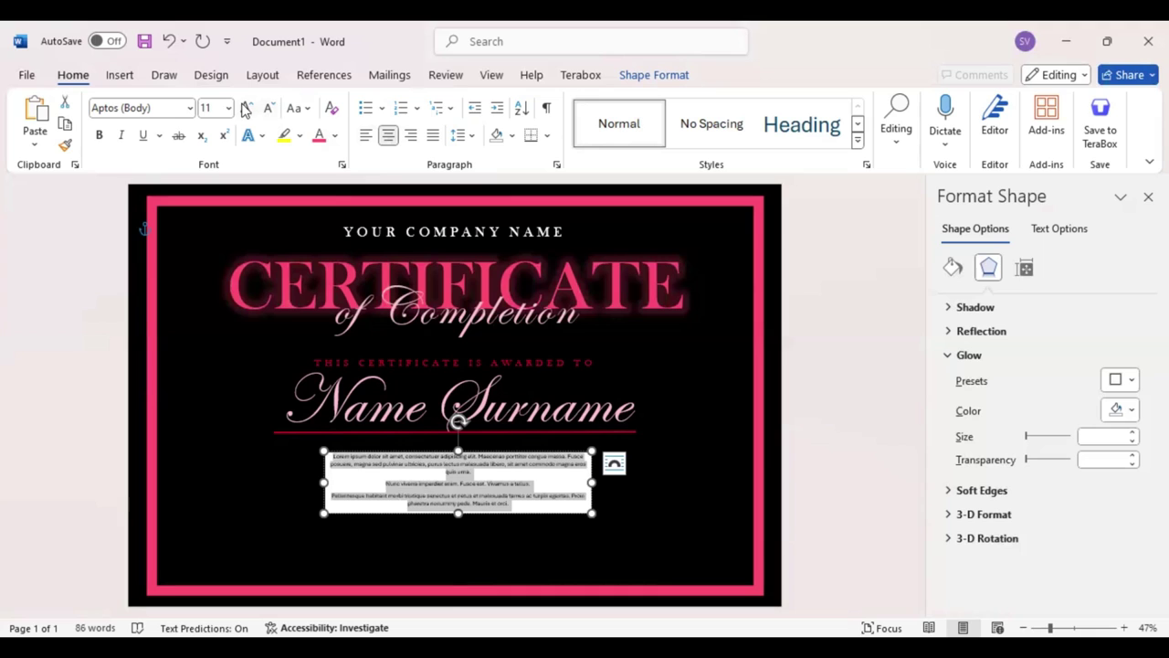
Set the filler text to 14 pt Baskerville Old Face in light pink.
{"action": "left_click", "coordinate": [246, 107]}
{"action": "left_click", "coordinate": [246, 107]}
{"action": "left_click", "coordinate": [162, 107]}
{"action": "type", "text": "Baskerville Old Face"}
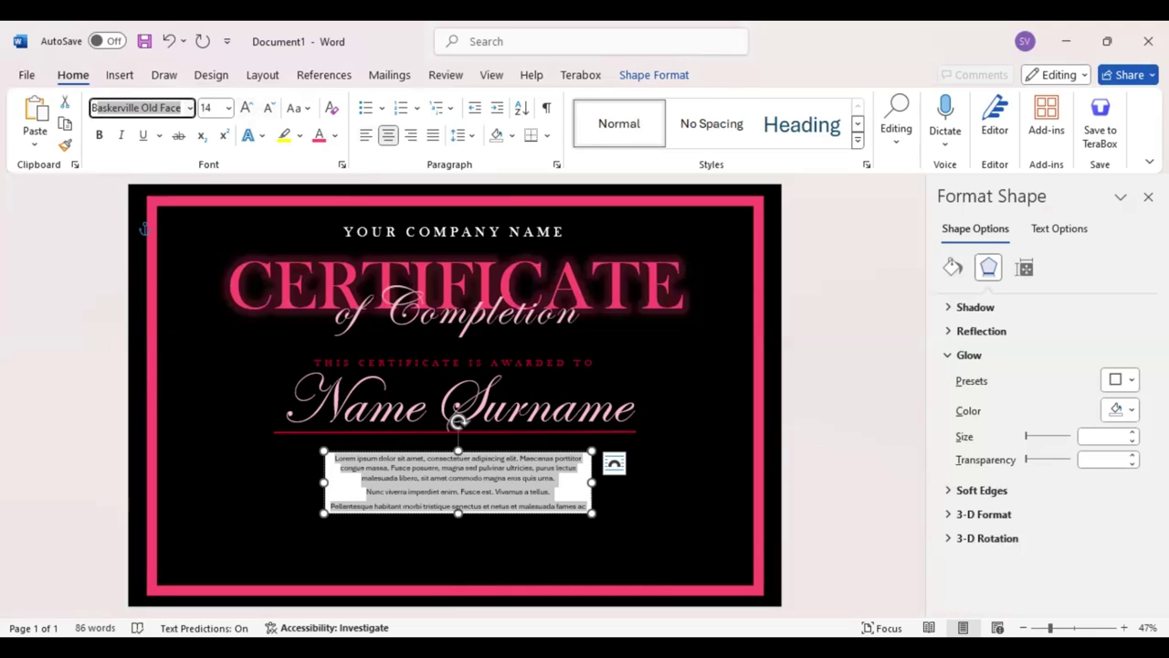
{"action": "key", "text": "Return"}
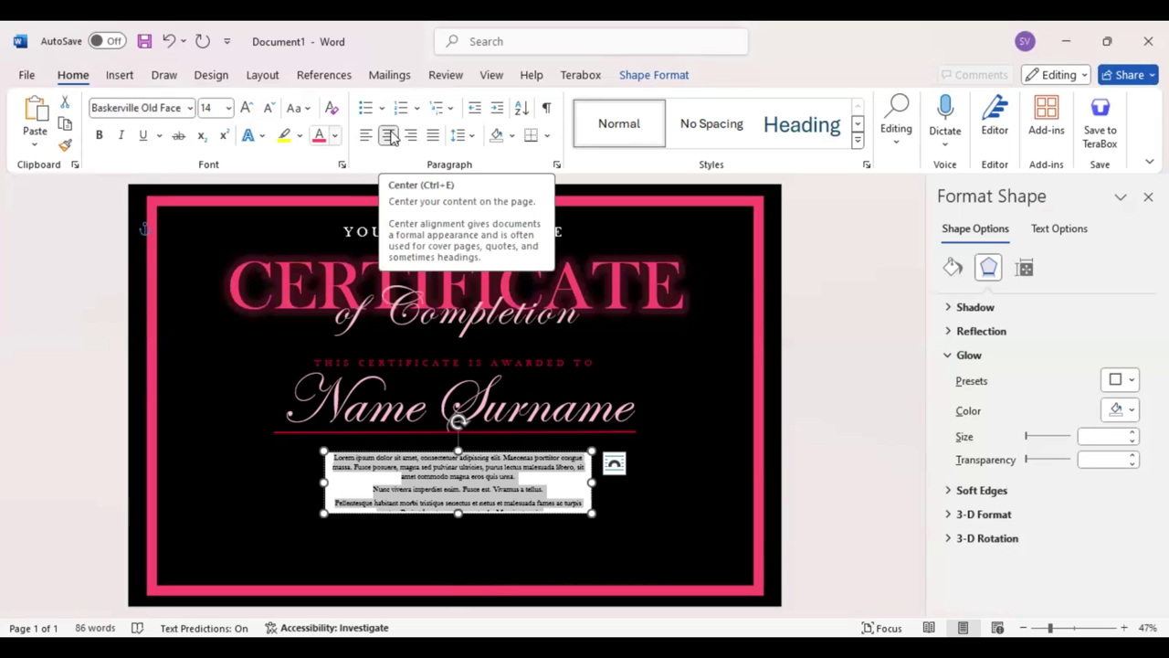
{"action": "left_click", "coordinate": [335, 135]}
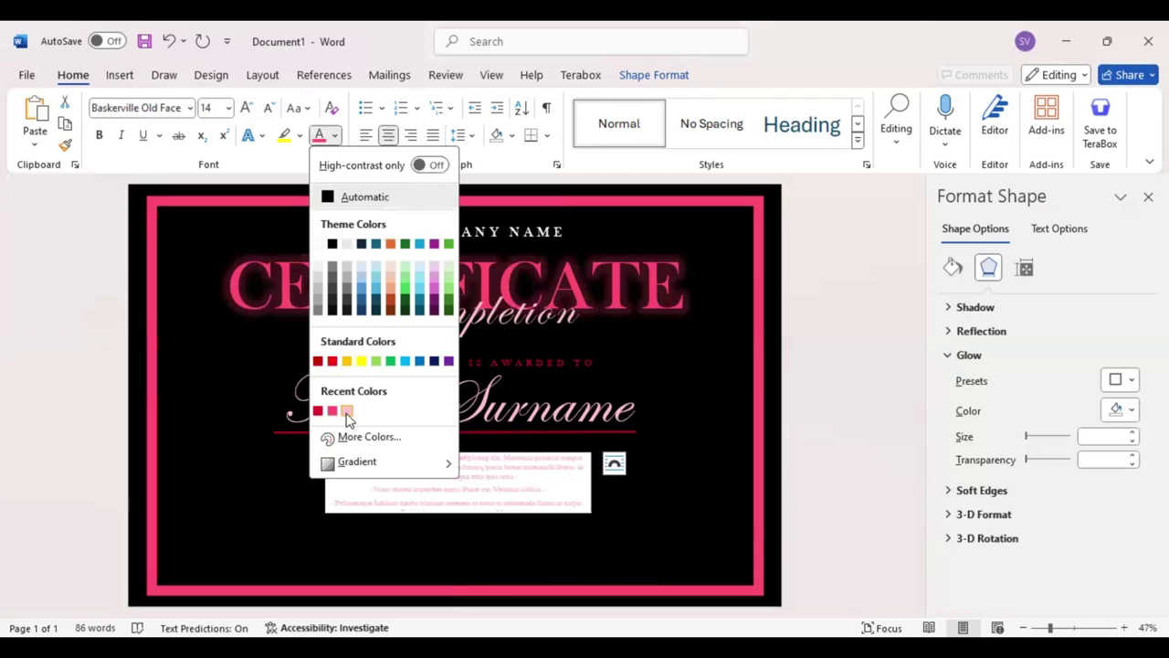
{"action": "left_click", "coordinate": [347, 410]}
{"action": "left_click", "coordinate": [654, 75]}
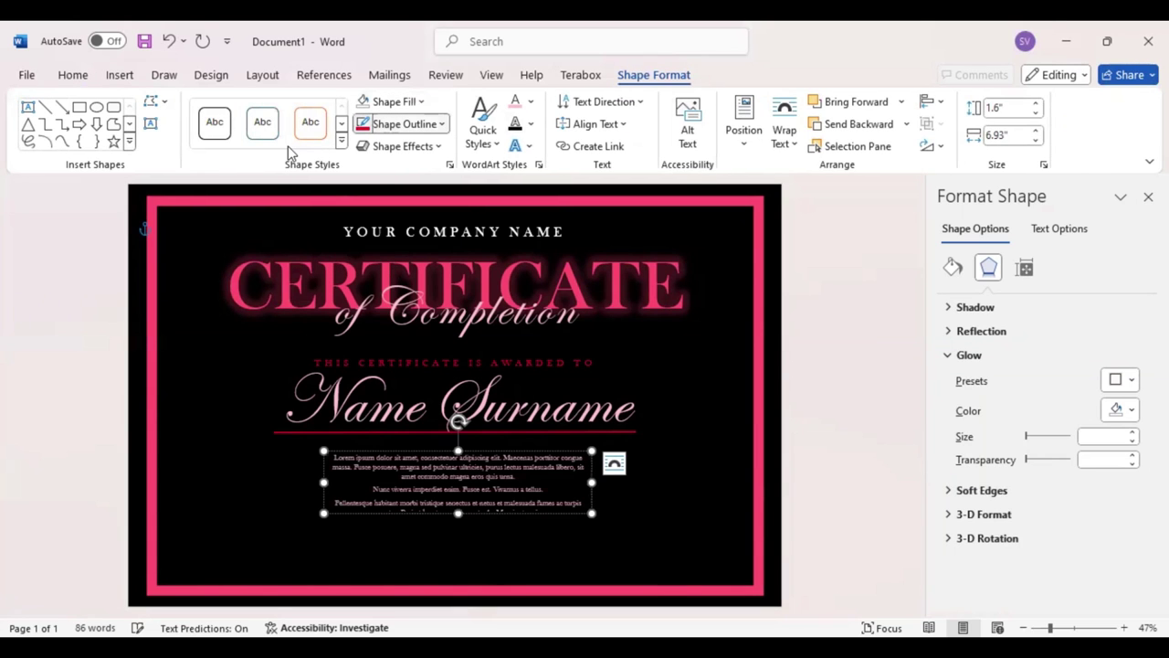
Remove the text box outline, widen it, and grow the filler text to 20 pt.
{"action": "left_click", "coordinate": [406, 123]}
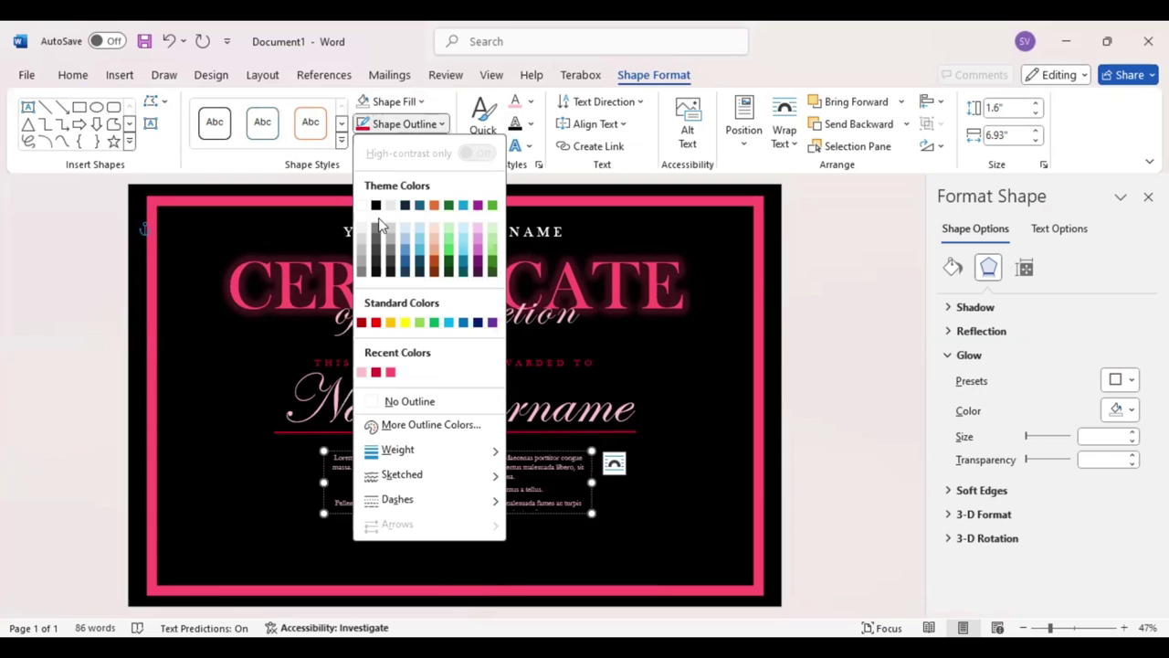
{"action": "left_click", "coordinate": [374, 409]}
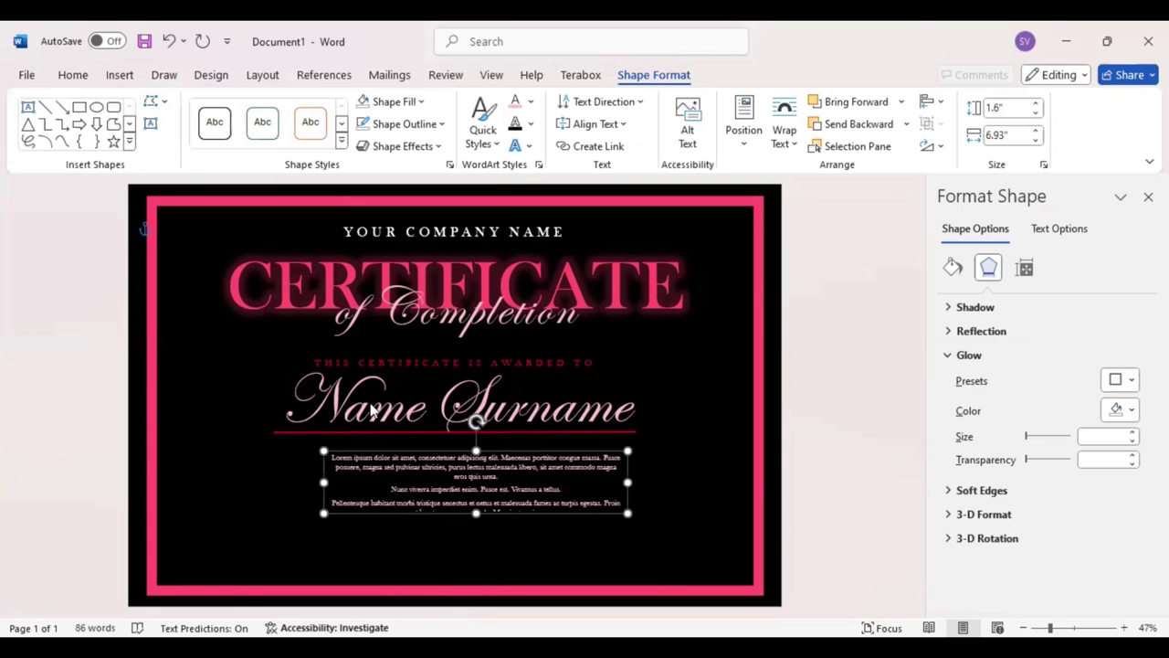
{"action": "left_click_drag", "start_coordinate": [670, 482], "coordinate": [690, 476]}
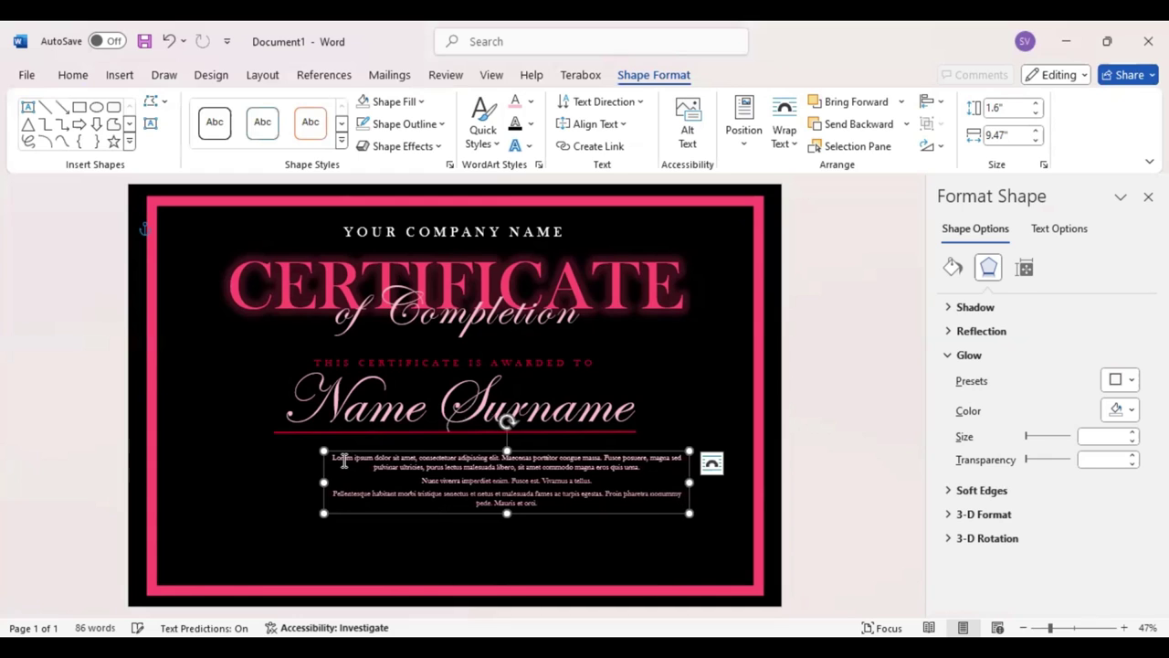
{"action": "left_click", "coordinate": [479, 404]}
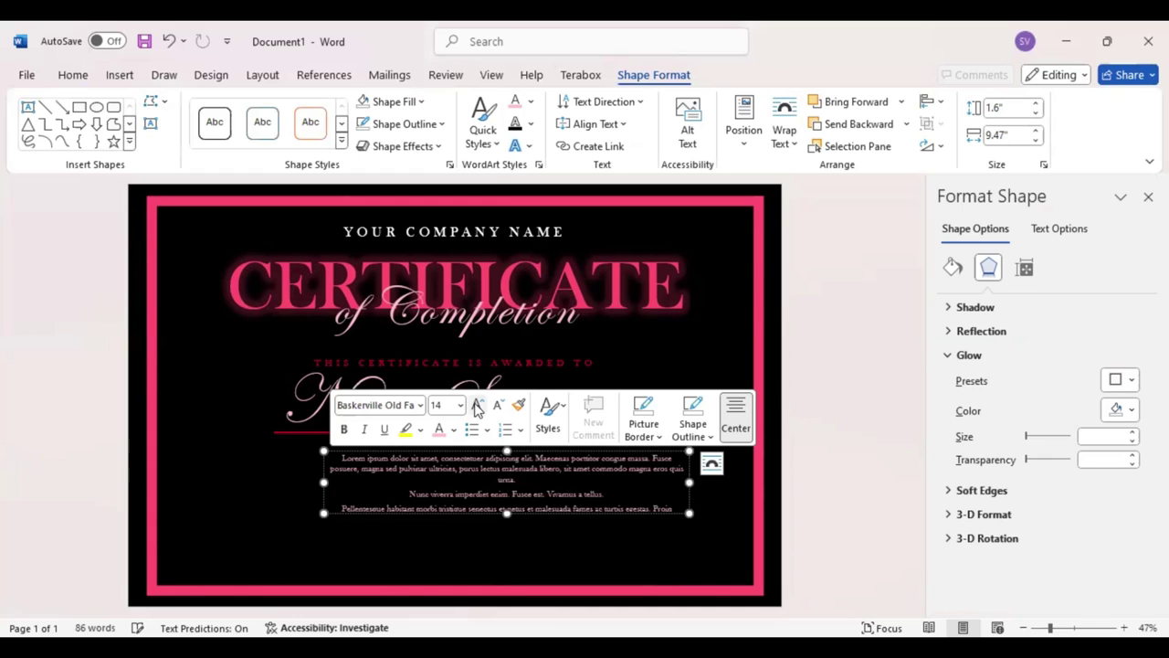
{"action": "left_click", "coordinate": [478, 404]}
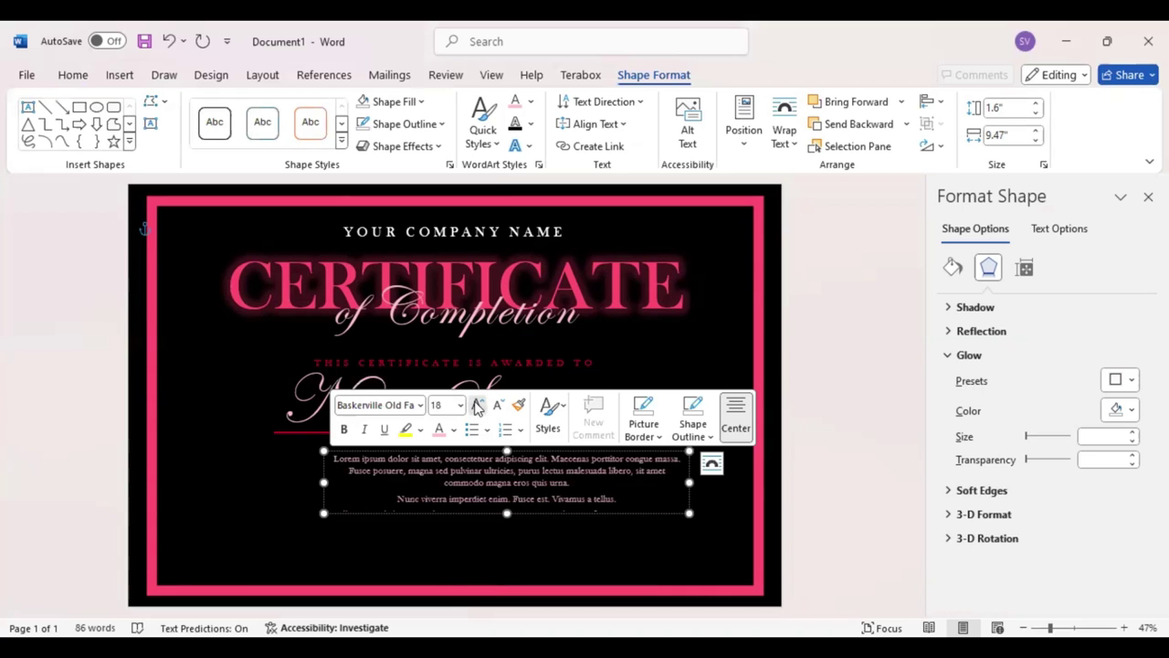
{"action": "left_click", "coordinate": [476, 405]}
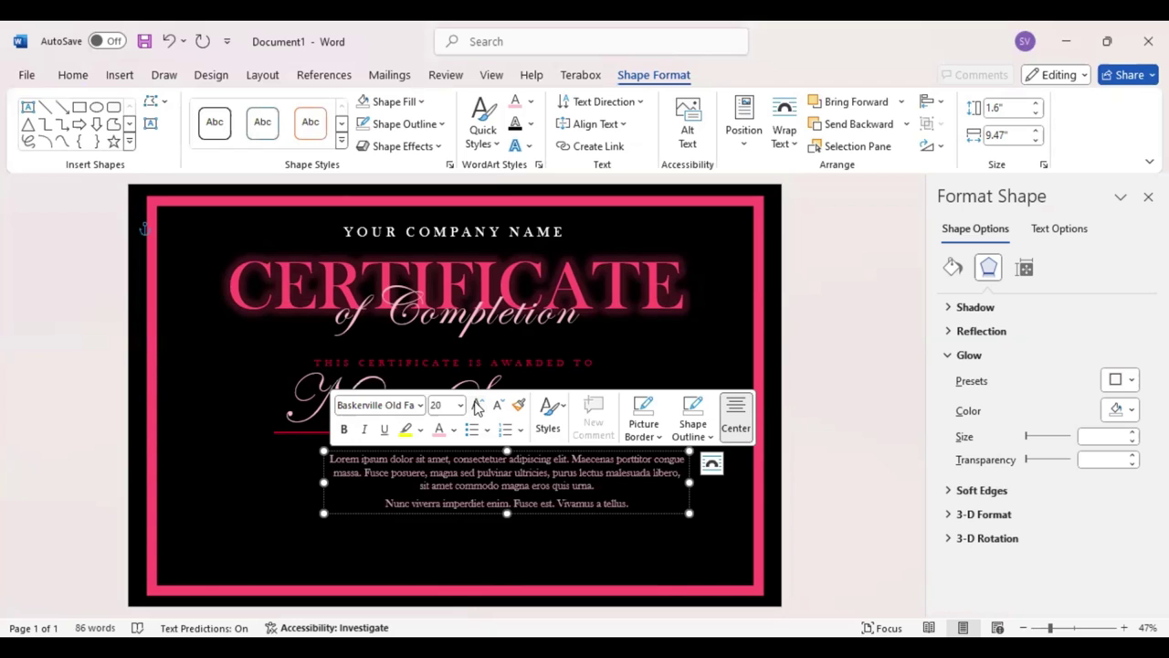
Narrow the box so the text rewraps and centre it beneath the name.
{"action": "left_click_drag", "start_coordinate": [688, 481], "coordinate": [655, 481]}
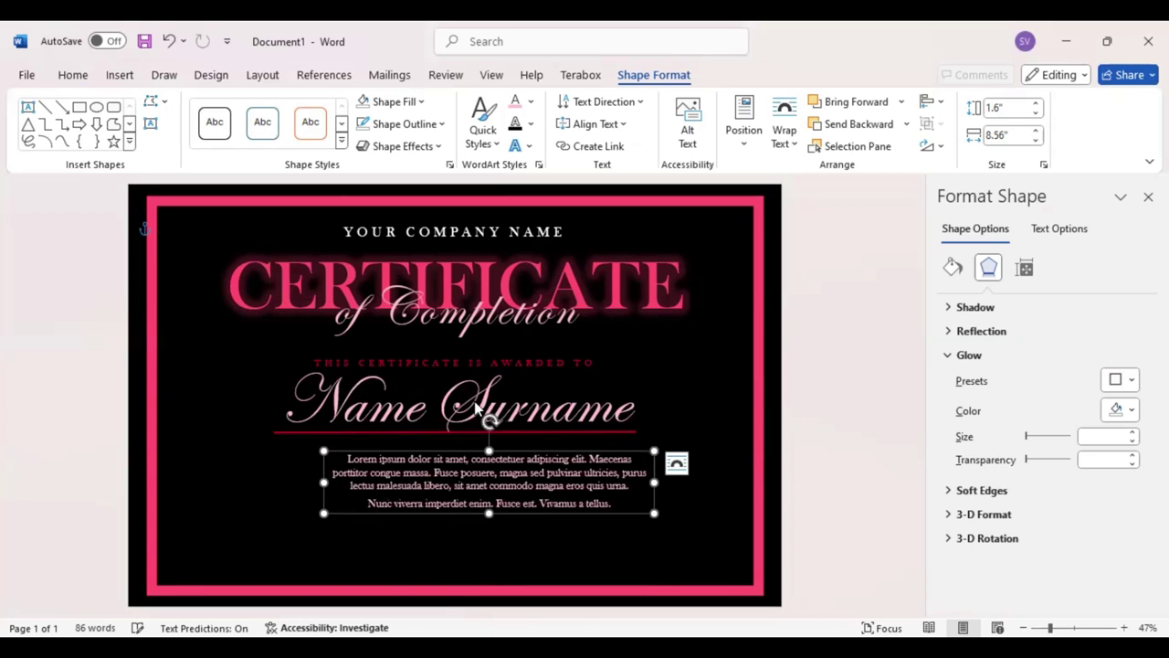
{"action": "left_click_drag", "start_coordinate": [548, 451], "coordinate": [514, 440]}
{"action": "key", "text": "Down"}
{"action": "key", "text": "Down"}
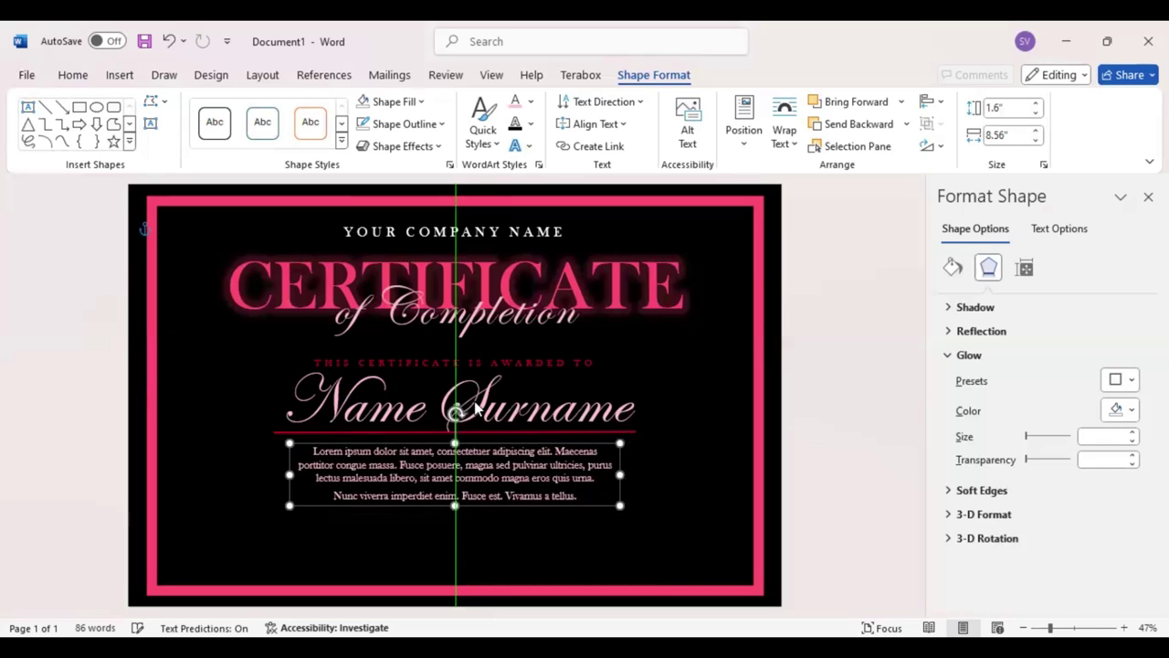
{"action": "key", "text": "Down"}
{"action": "key", "text": "Down"}
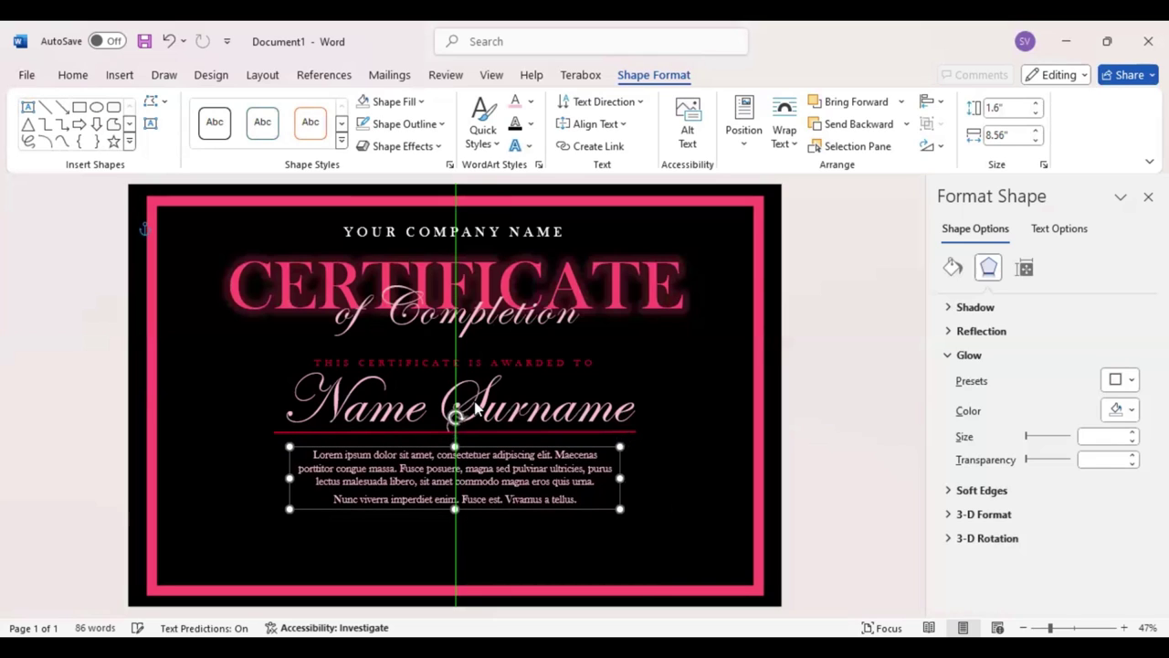
{"action": "key", "text": "ctrl+z"}
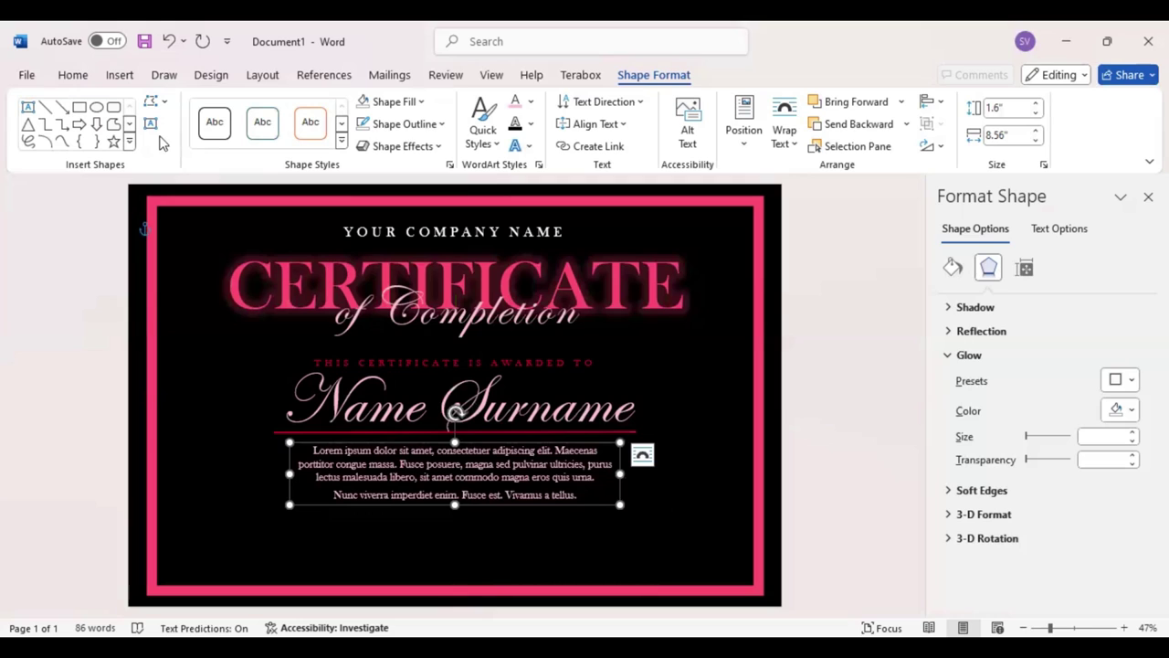
Draw a short, thicker red line near the lower left of the certificate.
{"action": "left_click", "coordinate": [44, 107]}
{"action": "left_click_drag", "start_coordinate": [226, 553], "coordinate": [335, 554]}
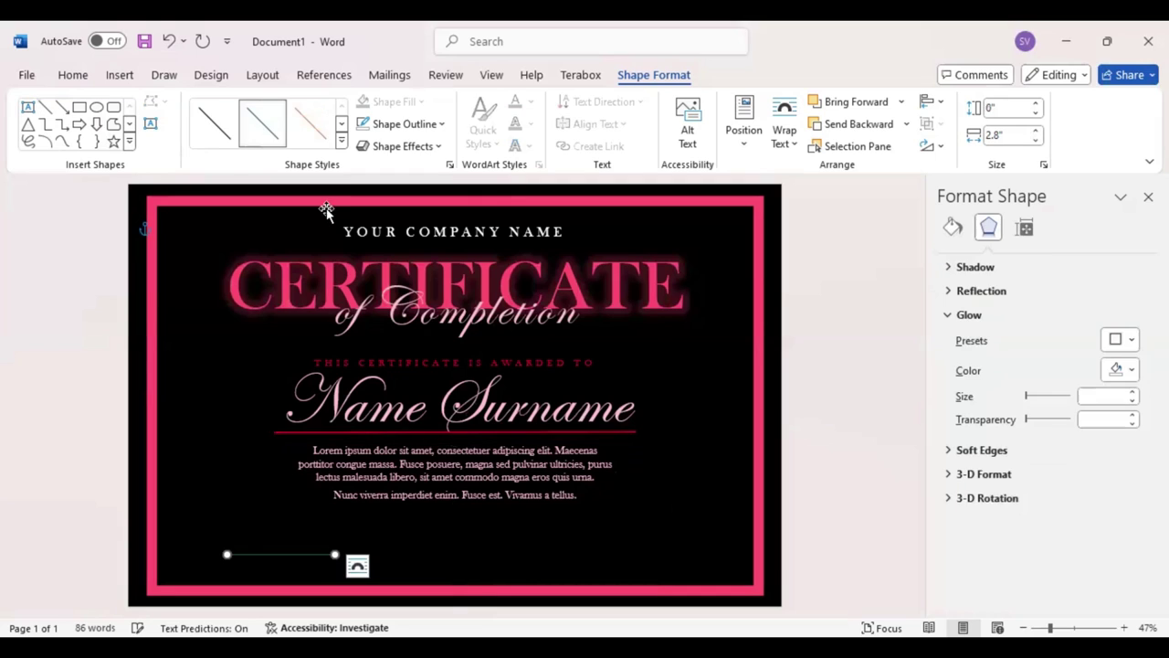
{"action": "left_click", "coordinate": [443, 125]}
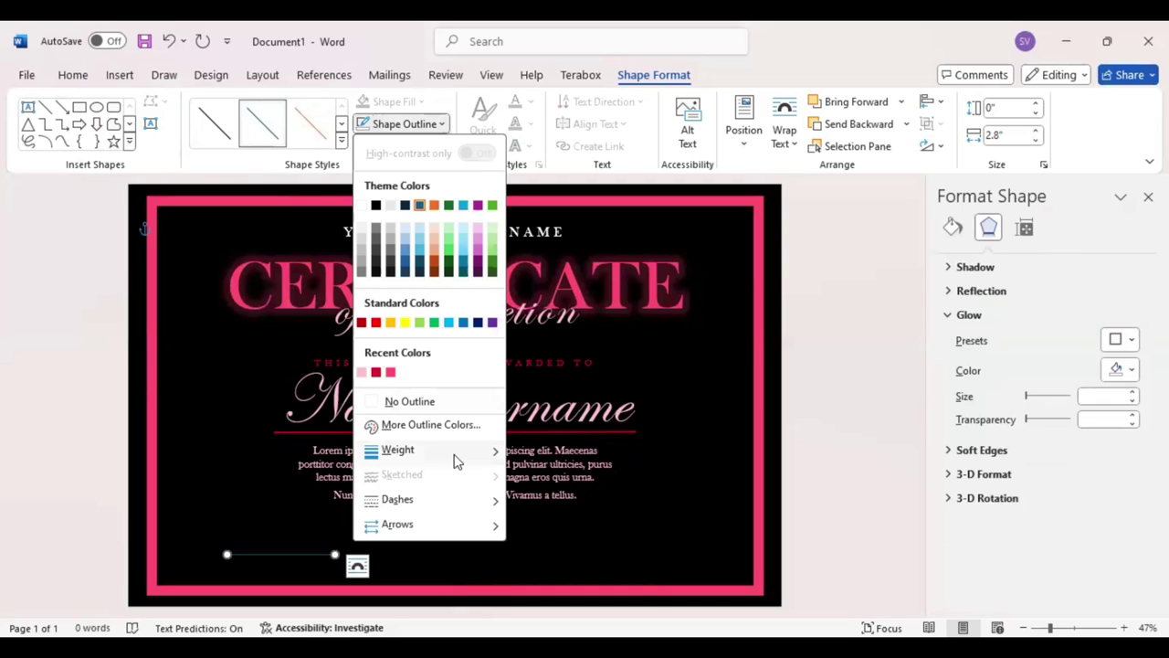
{"action": "mouse_move", "coordinate": [398, 450]}
{"action": "left_click", "coordinate": [566, 547]}
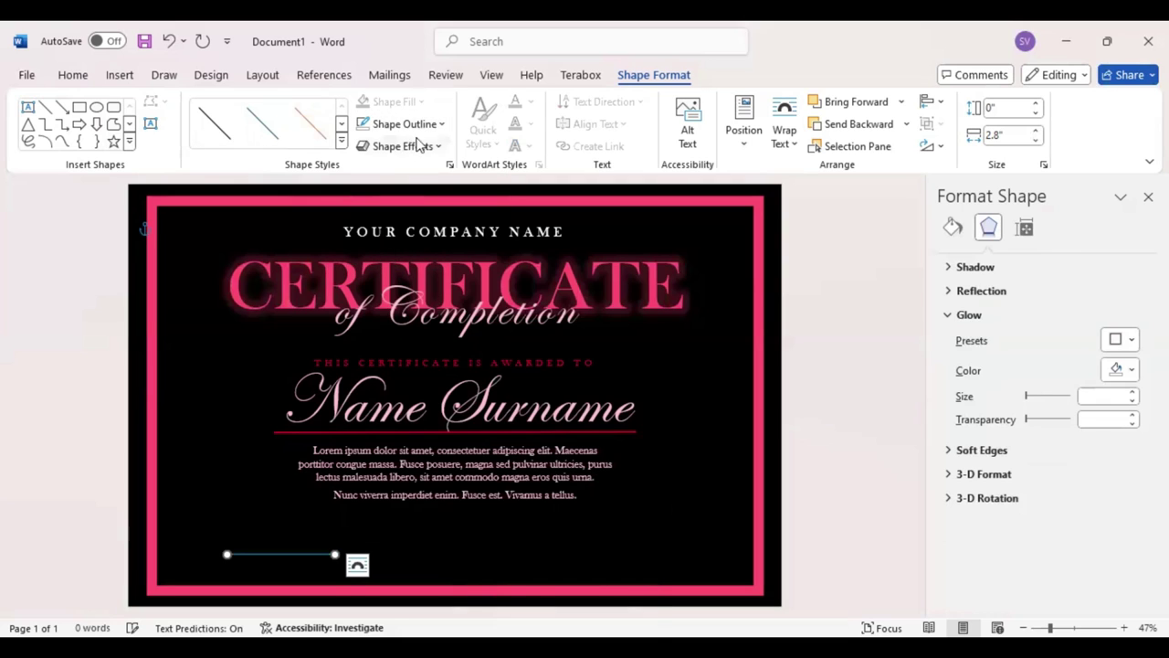
{"action": "left_click", "coordinate": [441, 125]}
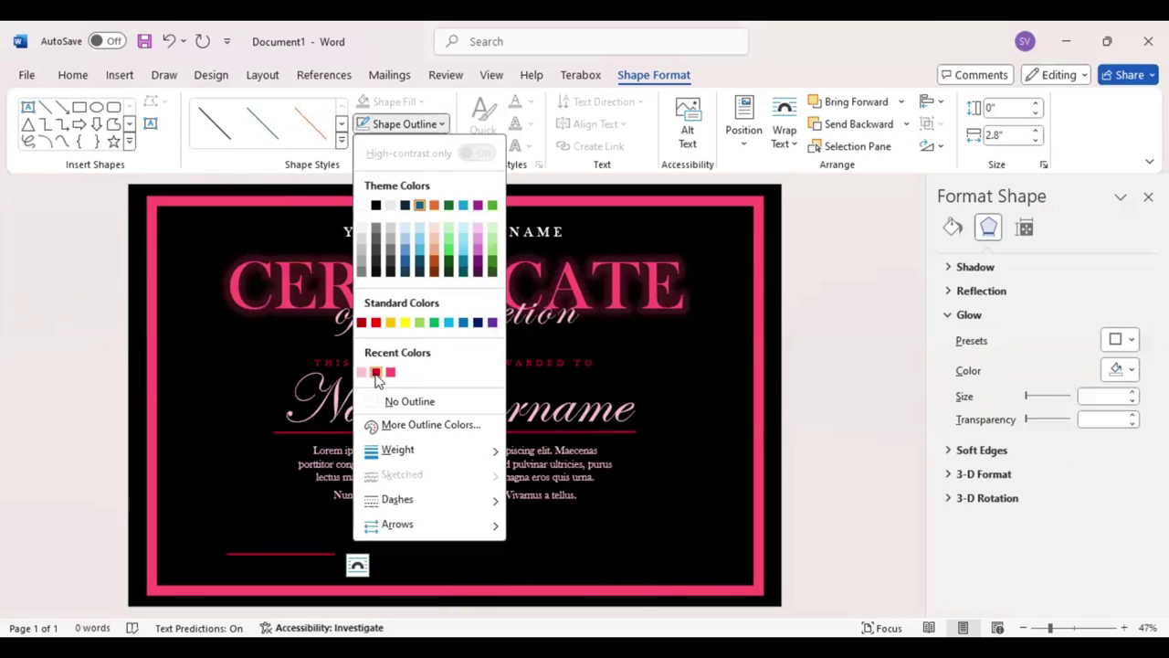
{"action": "left_click", "coordinate": [375, 372]}
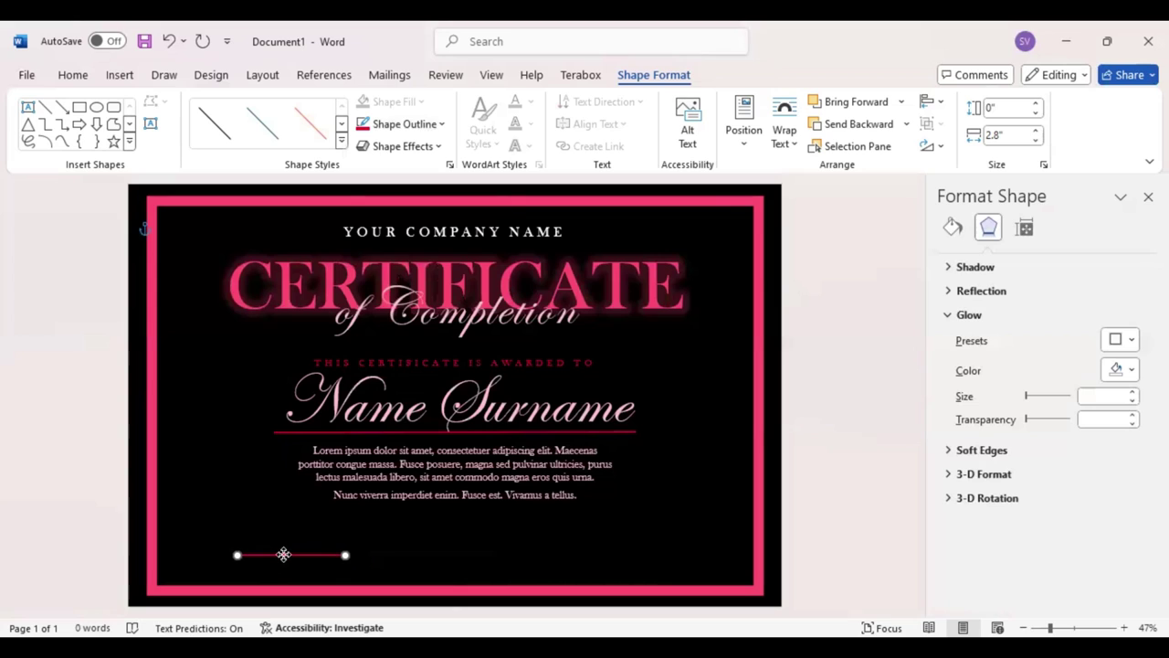
Position the red line at the bottom left of the certificate.
{"action": "left_click_drag", "start_coordinate": [284, 554], "coordinate": [285, 556]}
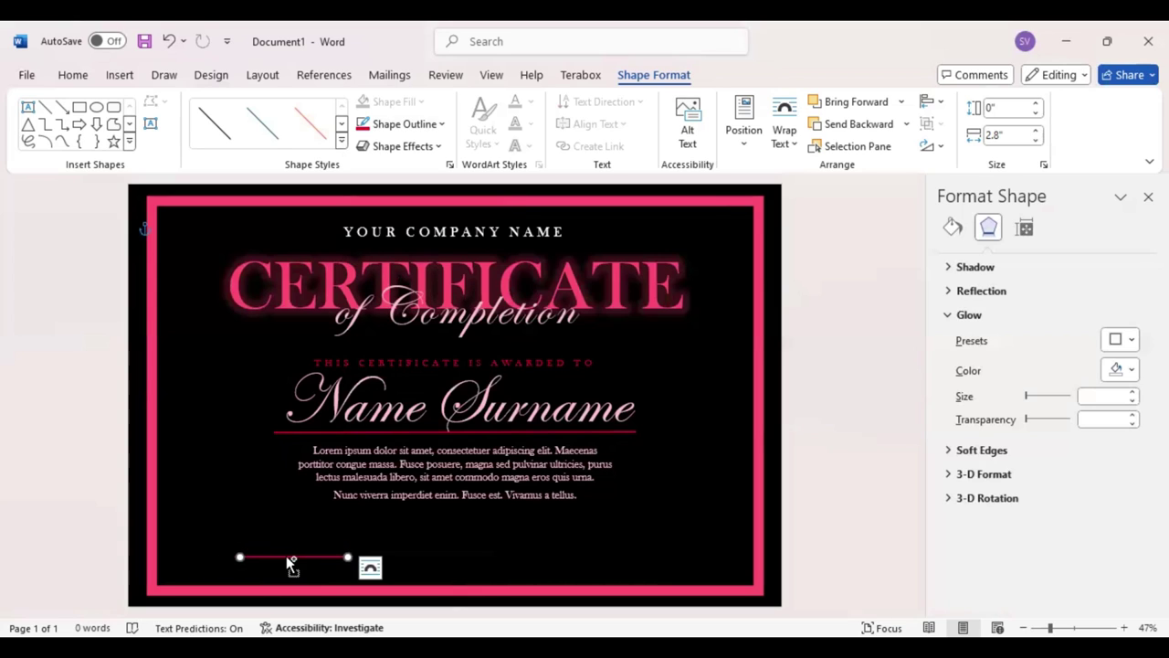
{"action": "left_click_drag", "start_coordinate": [286, 556], "coordinate": [308, 565]}
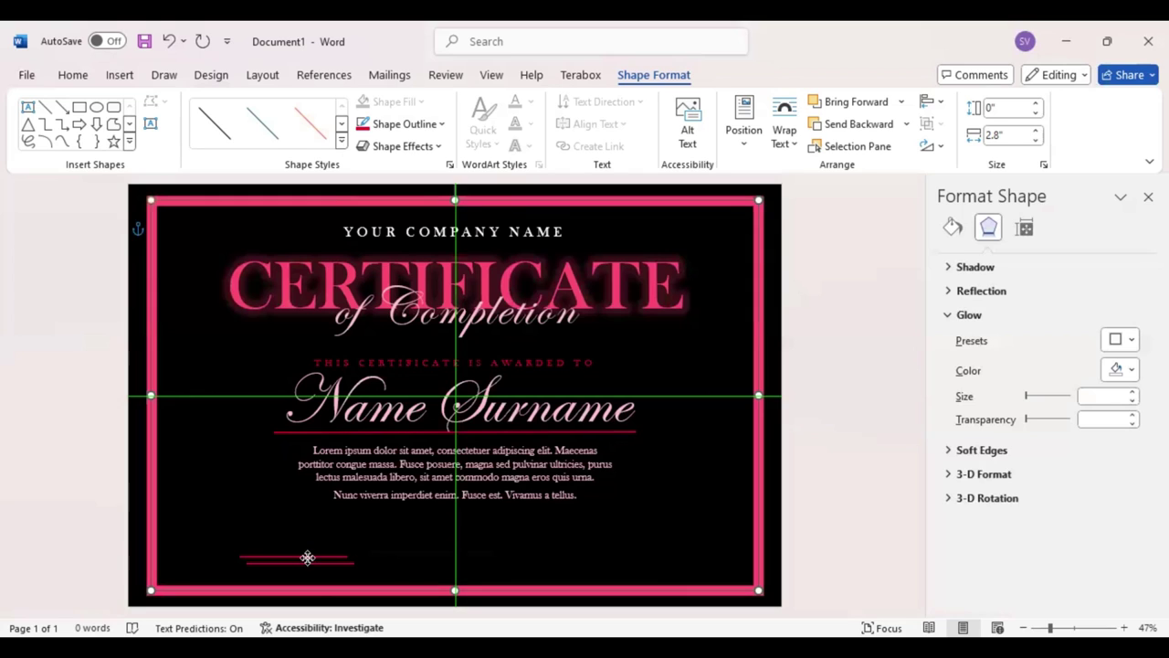
{"action": "left_click", "coordinate": [310, 565]}
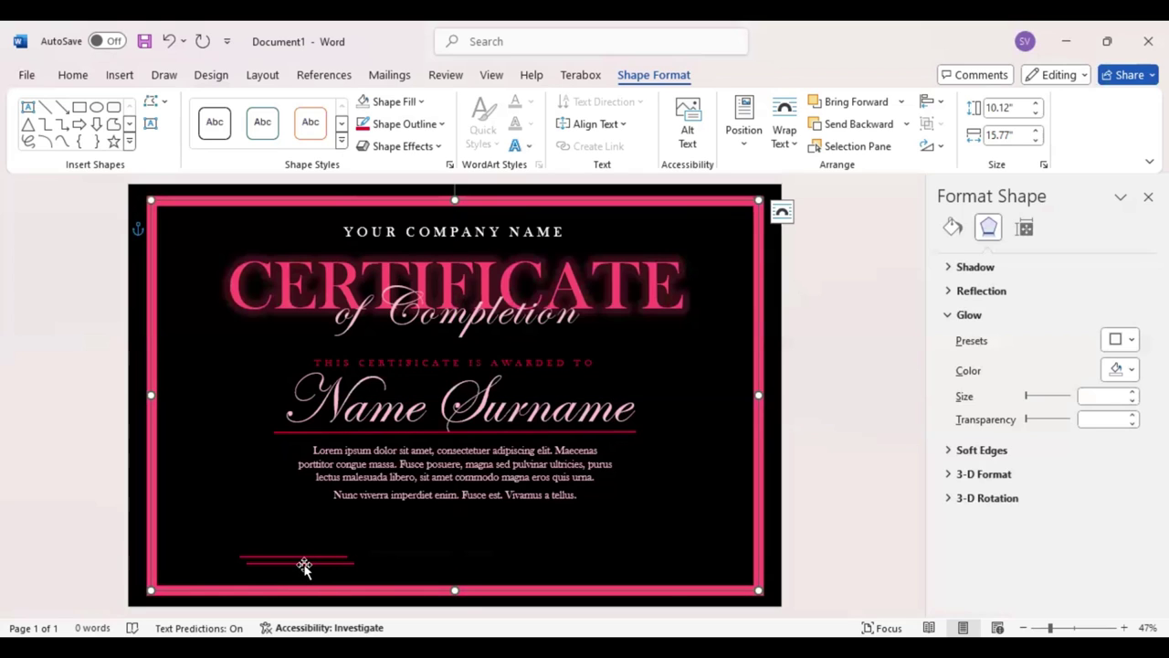
{"action": "left_click", "coordinate": [304, 563]}
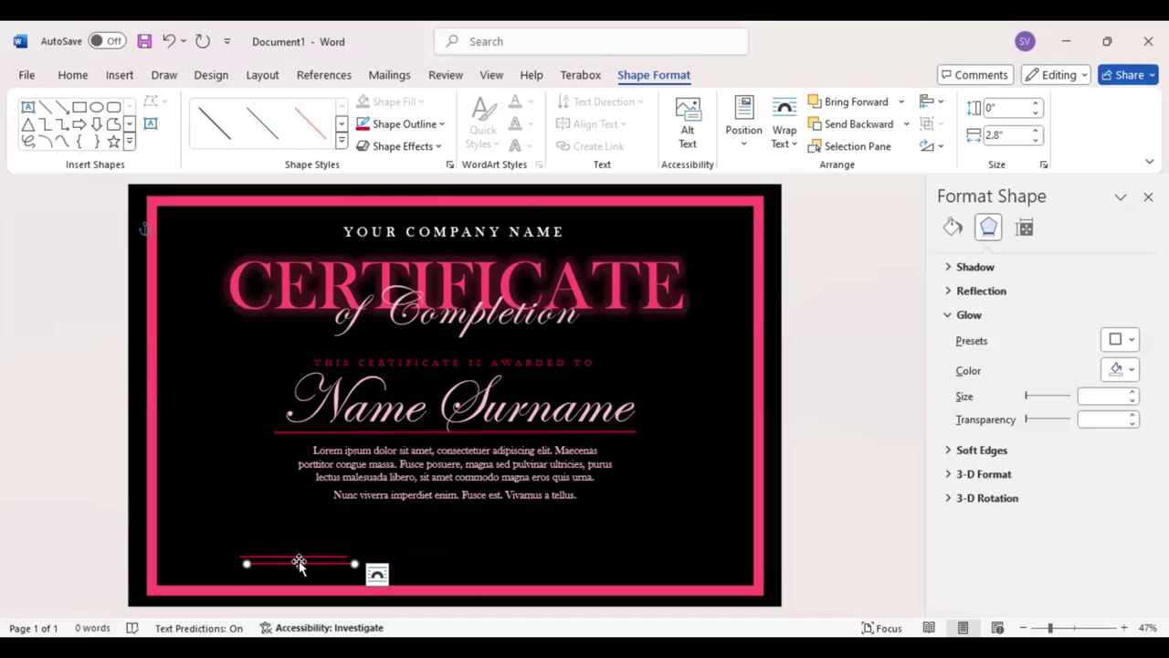
{"action": "key", "text": "Up"}
{"action": "key", "text": "Up"}
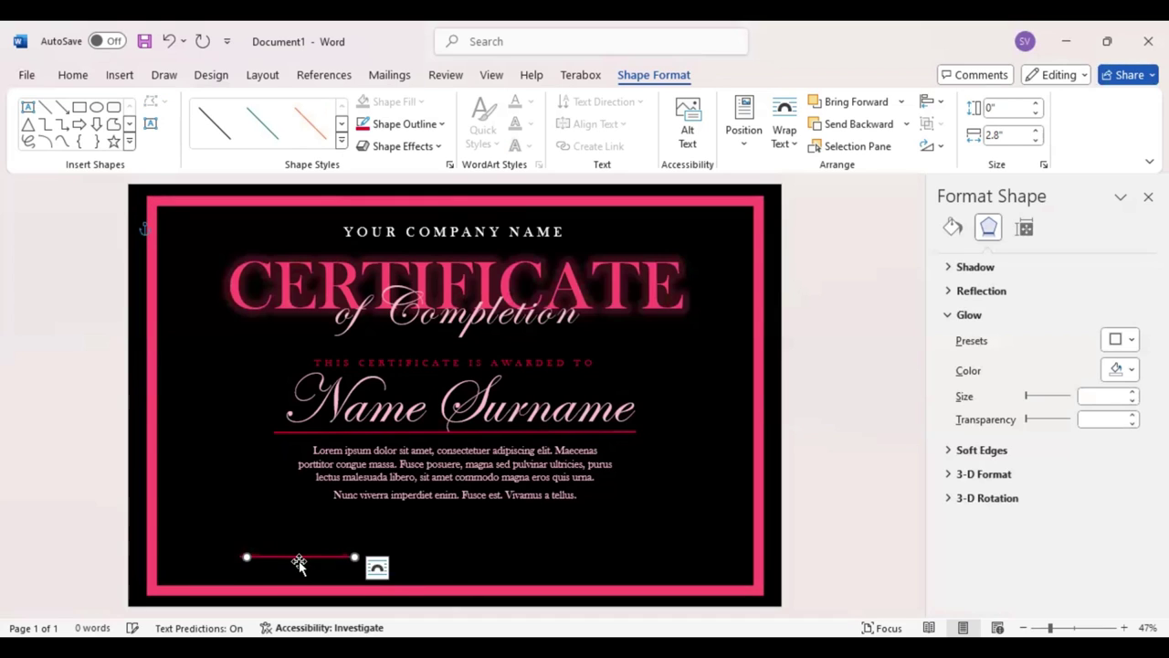
{"action": "key", "text": "Up"}
{"action": "key", "text": "Down"}
Duplicate the red line to the bottom right and align both lines together.
{"action": "key", "text": "ctrl+c"}
{"action": "key", "text": "ctrl+v"}
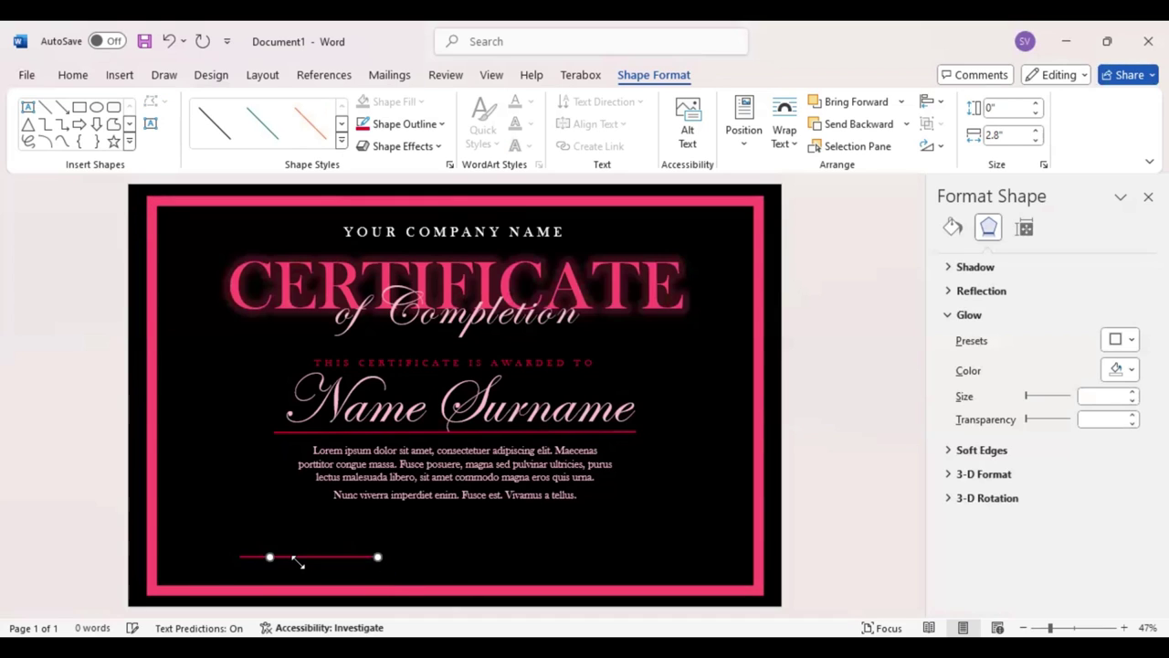
{"action": "key", "text": "Right"}
{"action": "key", "text": "Right"}
{"action": "key", "text": "Right"}
{"action": "key", "text": "Right"}
{"action": "key", "text": "Right"}
{"action": "key", "text": "Right"}
{"action": "key", "text": "Right"}
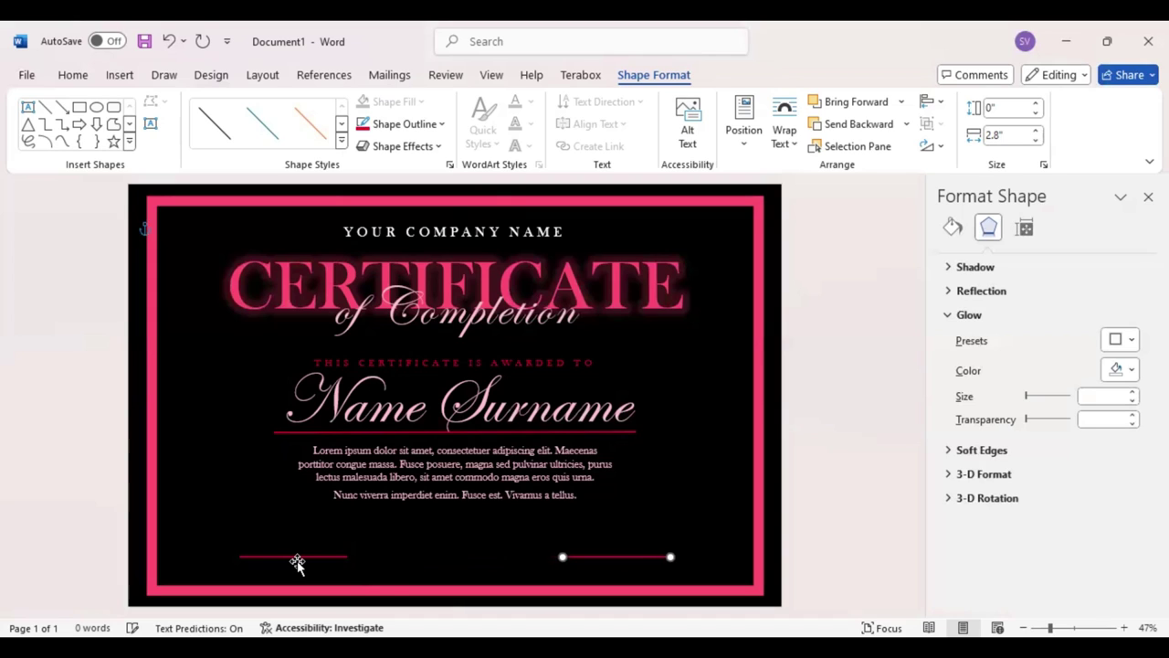
{"action": "key", "text": "Right"}
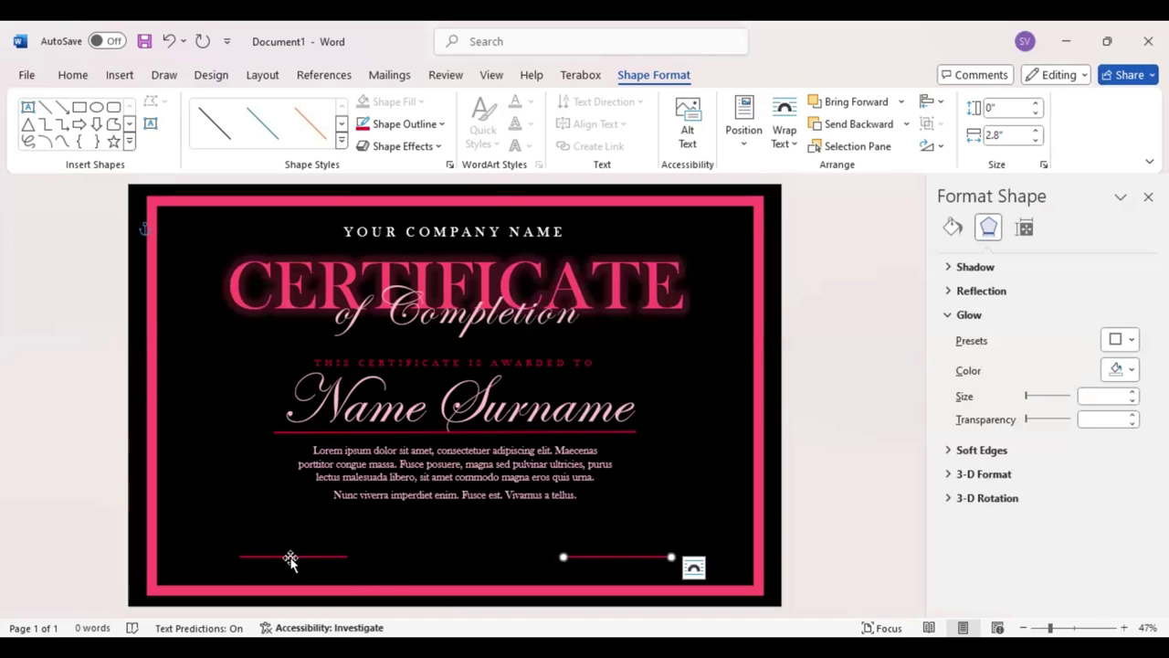
{"action": "left_click", "coordinate": [290, 557], "text": "shift"}
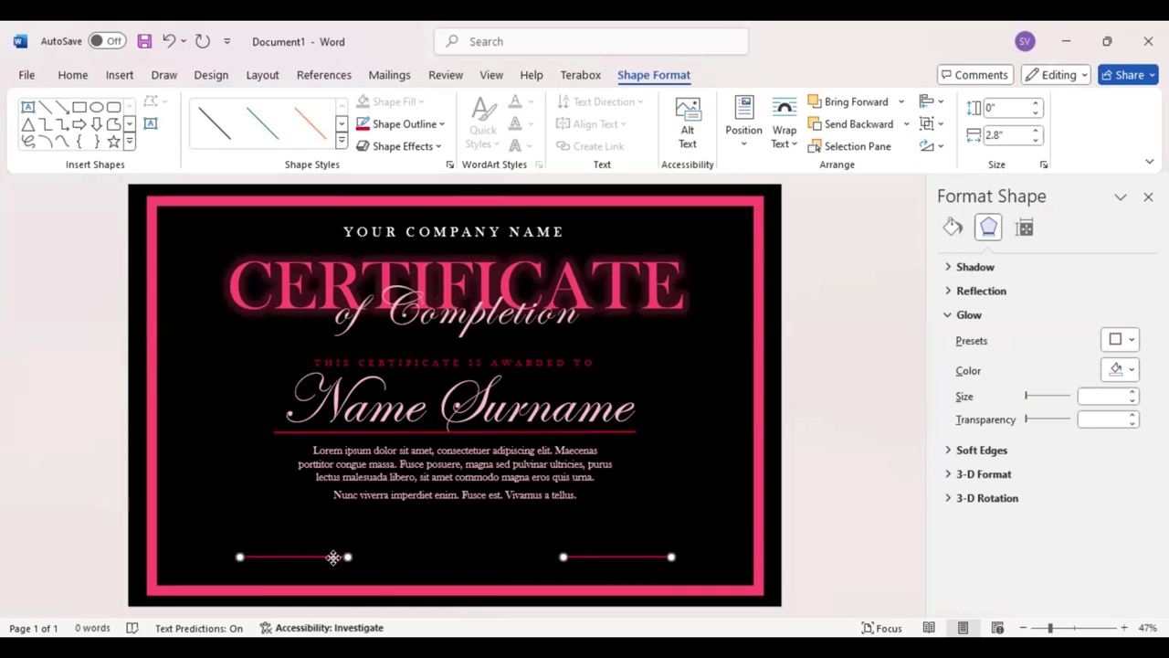
{"action": "left_click_drag", "start_coordinate": [305, 556], "coordinate": [278, 554]}
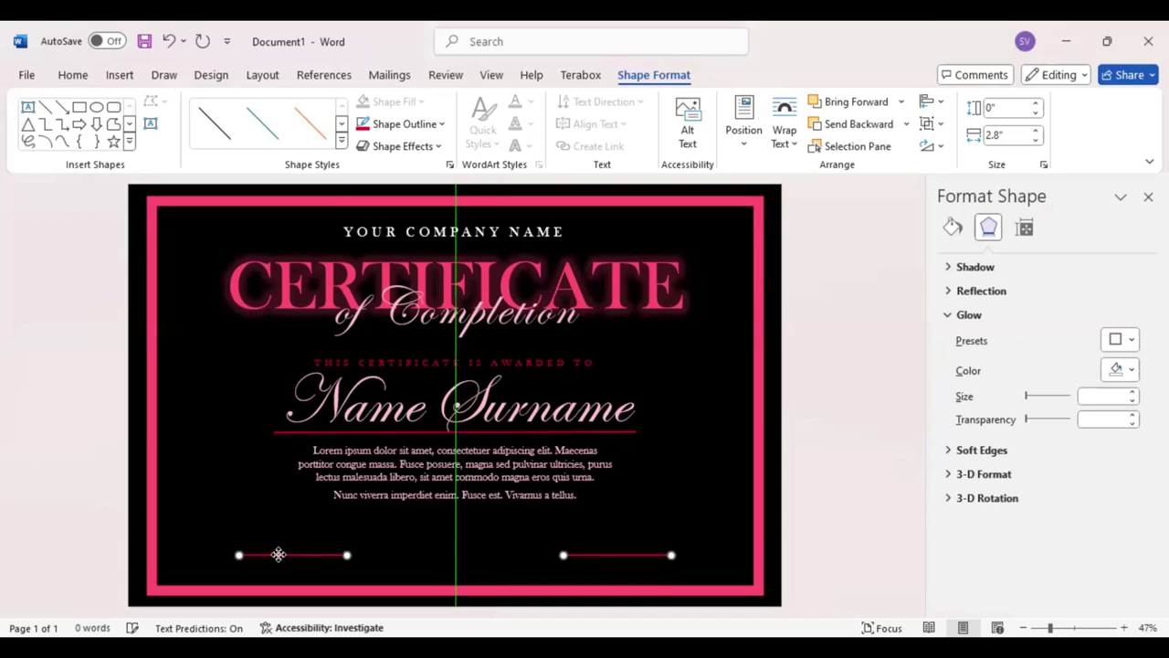
{"action": "left_click", "coordinate": [152, 122]}
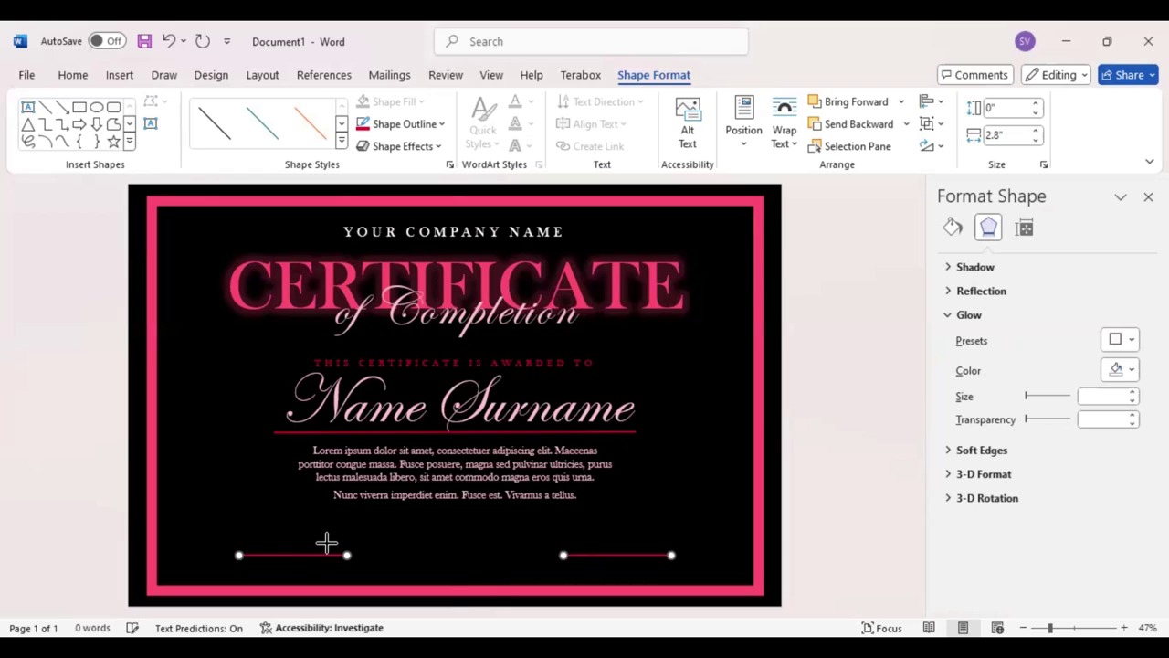
Add a Date text box above the left line with no fill, no outline and visible text.
{"action": "left_click_drag", "start_coordinate": [254, 523], "coordinate": [327, 543]}
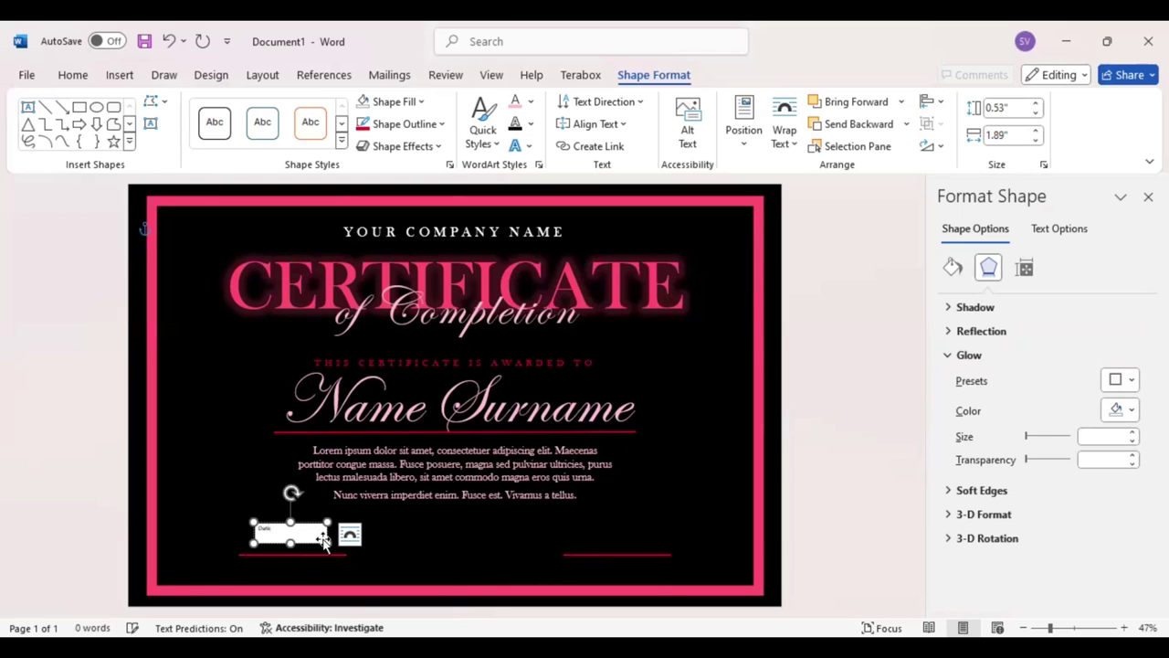
{"action": "left_click_drag", "start_coordinate": [273, 528], "coordinate": [255, 527]}
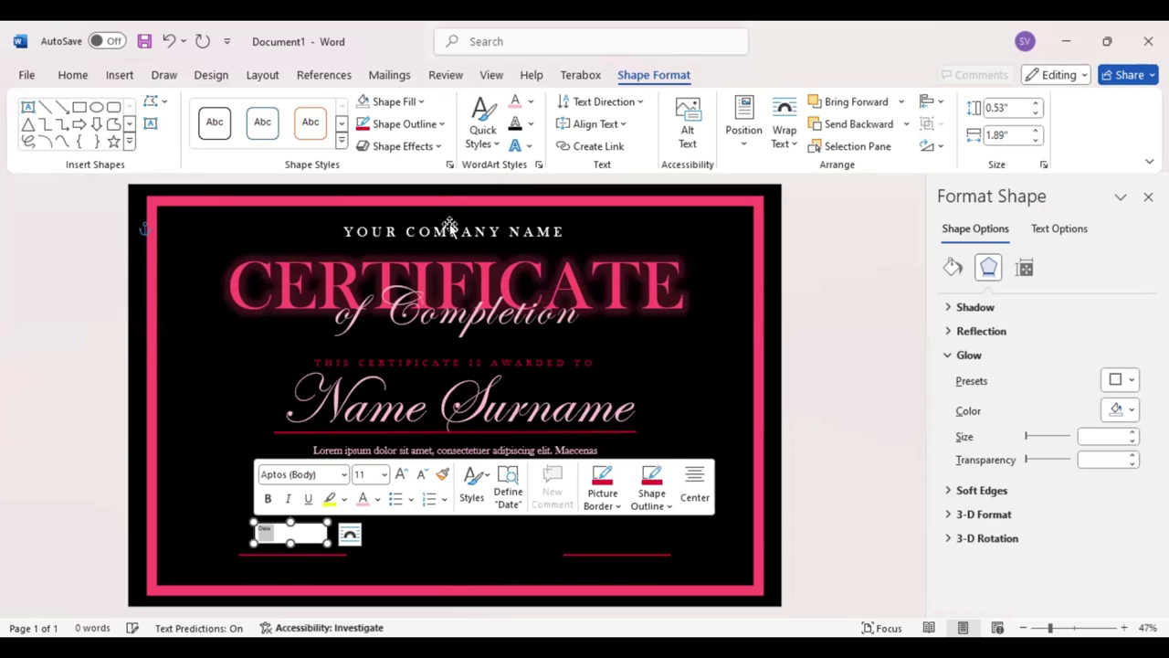
{"action": "left_click", "coordinate": [379, 102]}
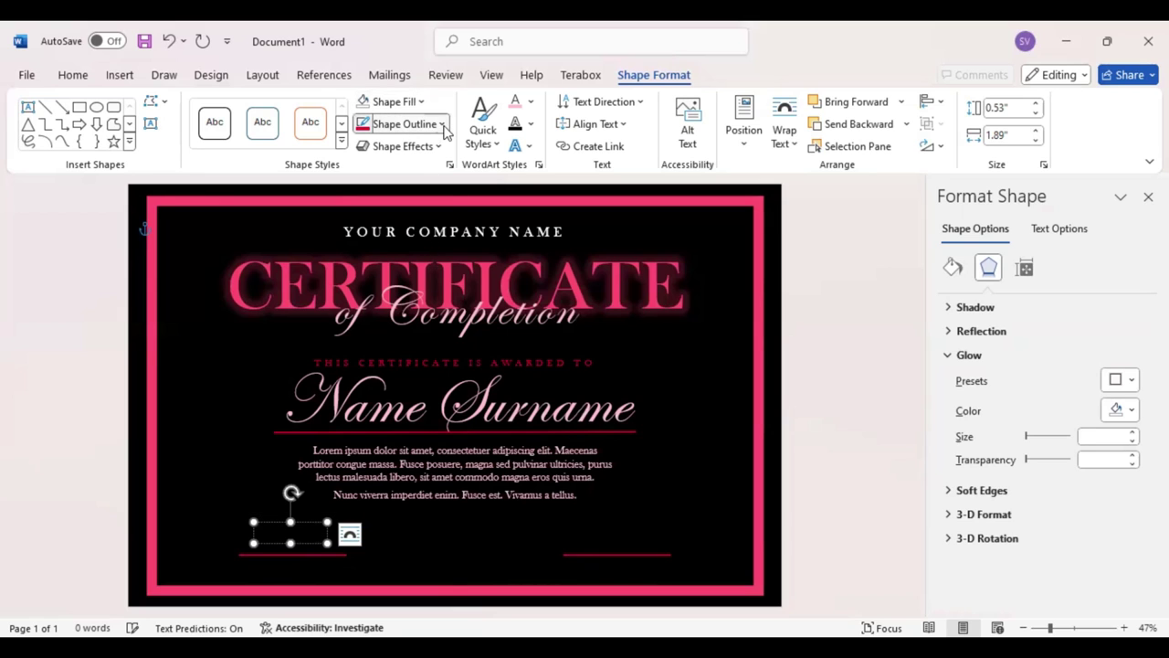
{"action": "left_click", "coordinate": [442, 125]}
{"action": "left_click", "coordinate": [368, 401]}
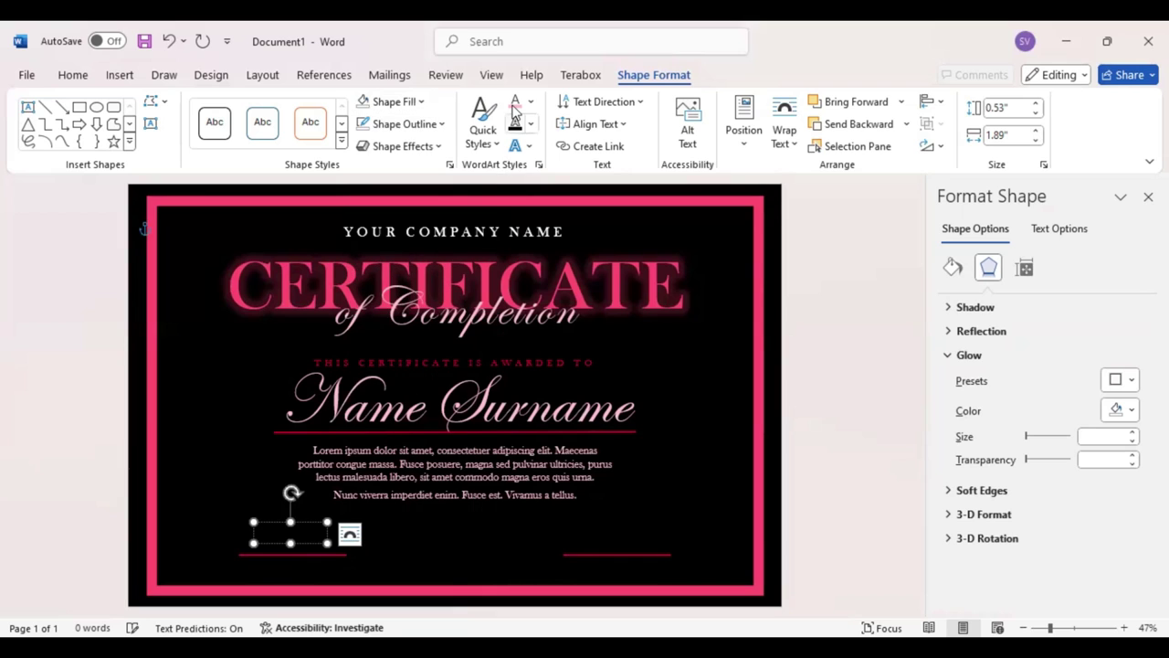
{"action": "left_click", "coordinate": [515, 109]}
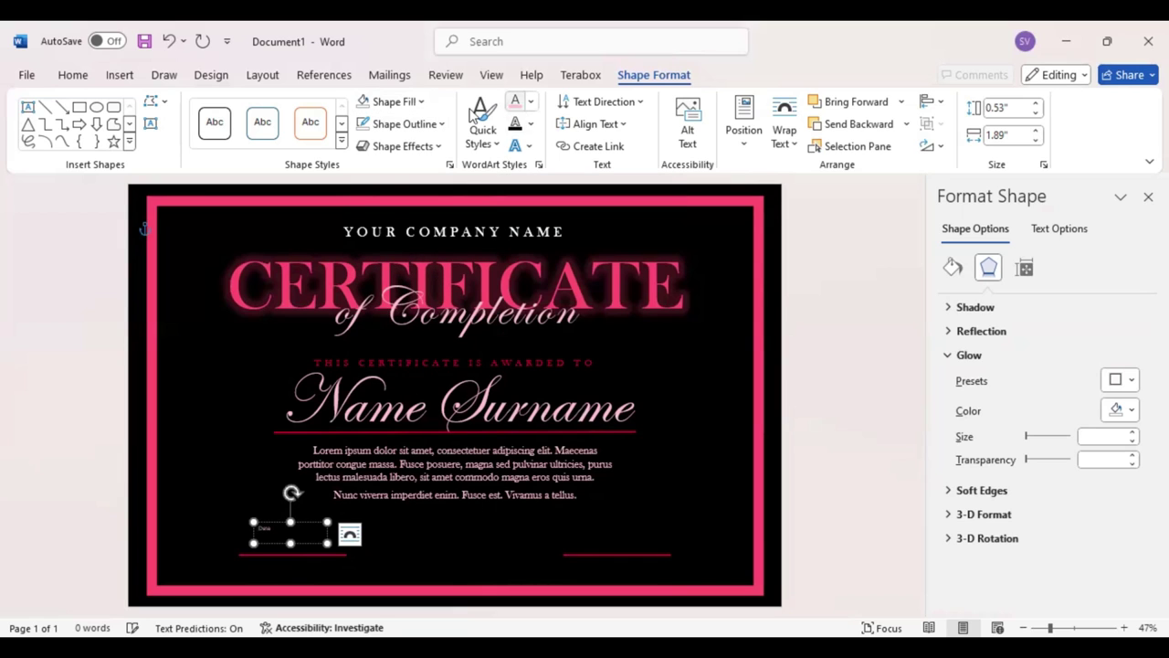
Centre the Date label in 16 pt Baskerville Old Face and copy it under the right line.
{"action": "left_click", "coordinate": [73, 76]}
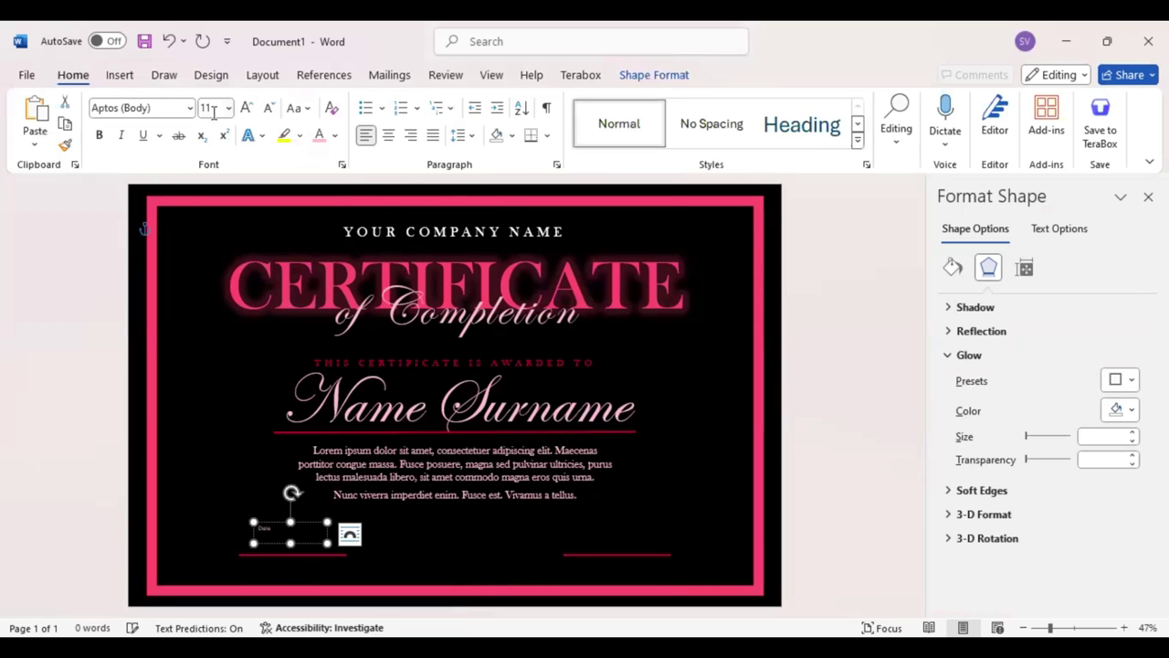
{"action": "left_click", "coordinate": [389, 135]}
{"action": "left_click", "coordinate": [163, 108]}
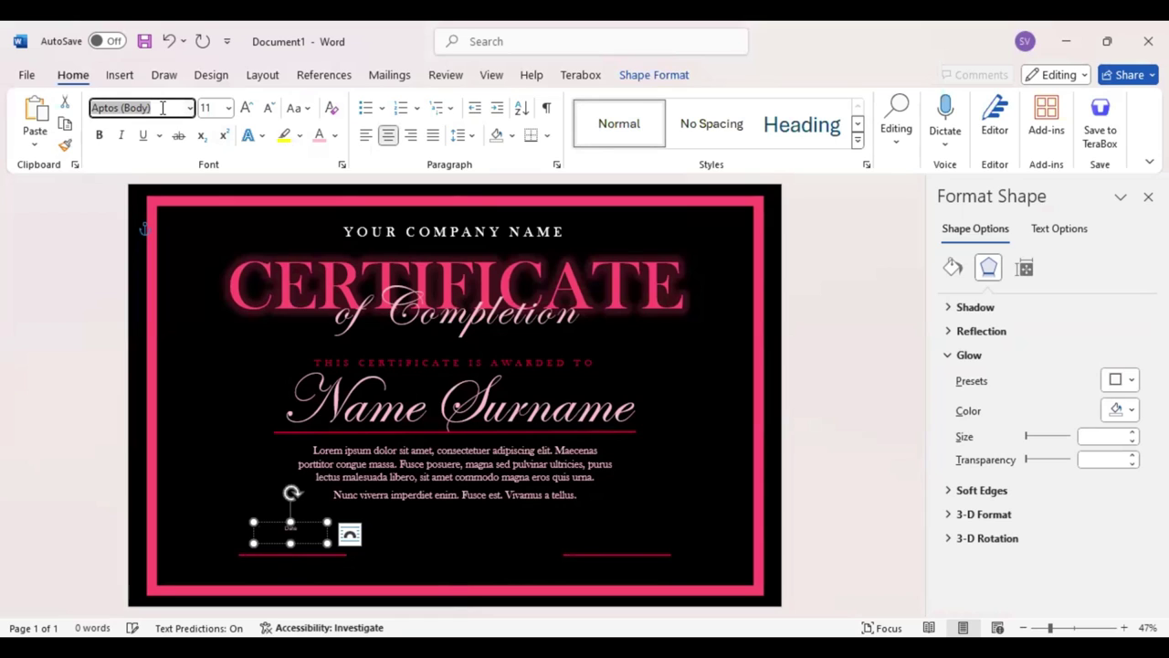
{"action": "type", "text": "Baskerville Old Face"}
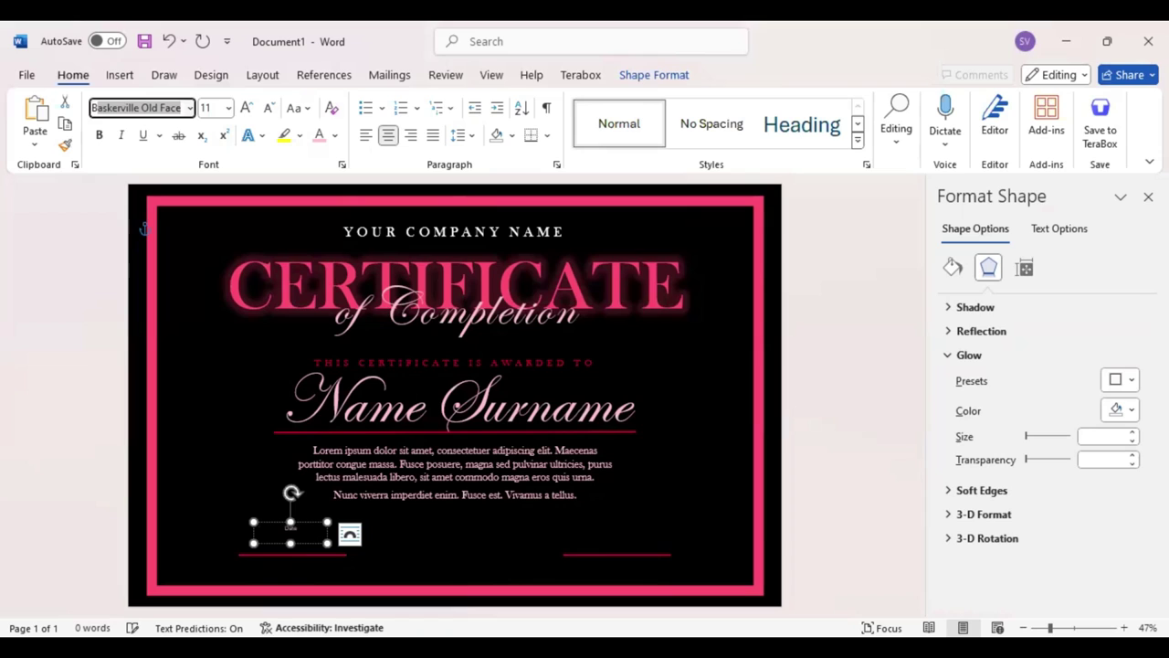
{"action": "key", "text": "Return"}
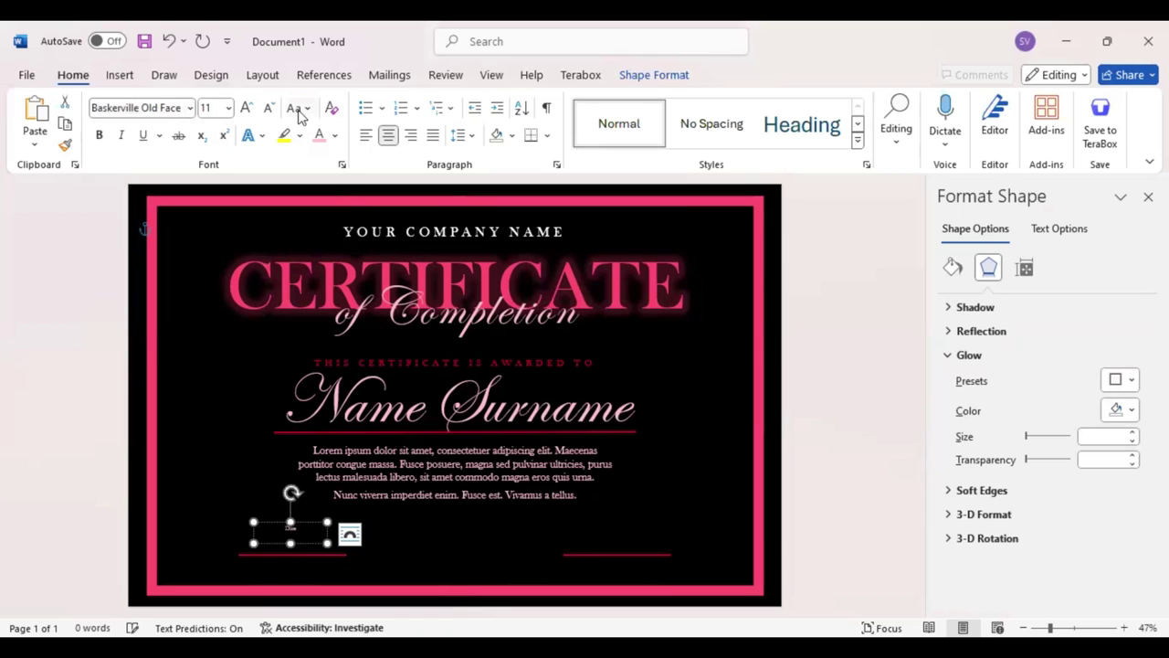
{"action": "left_click", "coordinate": [246, 107]}
{"action": "left_click", "coordinate": [246, 107]}
{"action": "left_click", "coordinate": [247, 108]}
{"action": "left_click", "coordinate": [247, 108]}
{"action": "mouse_move", "coordinate": [253, 533]}
{"action": "left_mouse_down"}
{"action": "mouse_move", "coordinate": [275, 534]}
{"action": "mouse_move", "coordinate": [299, 576]}
{"action": "left_mouse_up"}
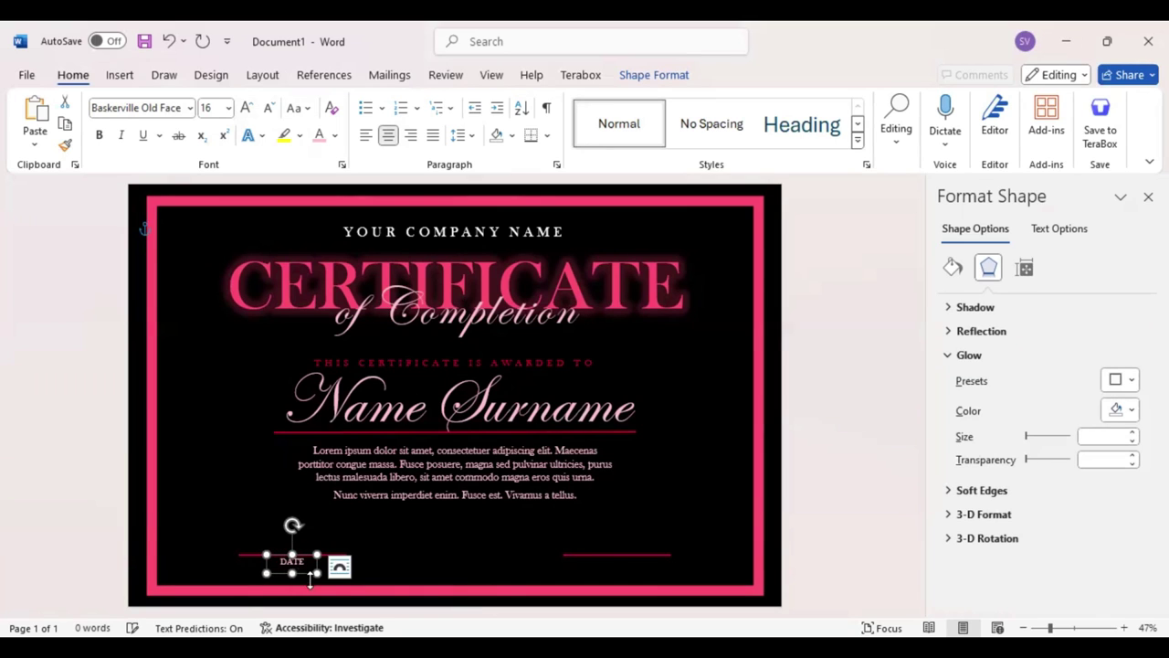
{"action": "left_click_drag", "start_coordinate": [295, 574], "coordinate": [619, 575]}
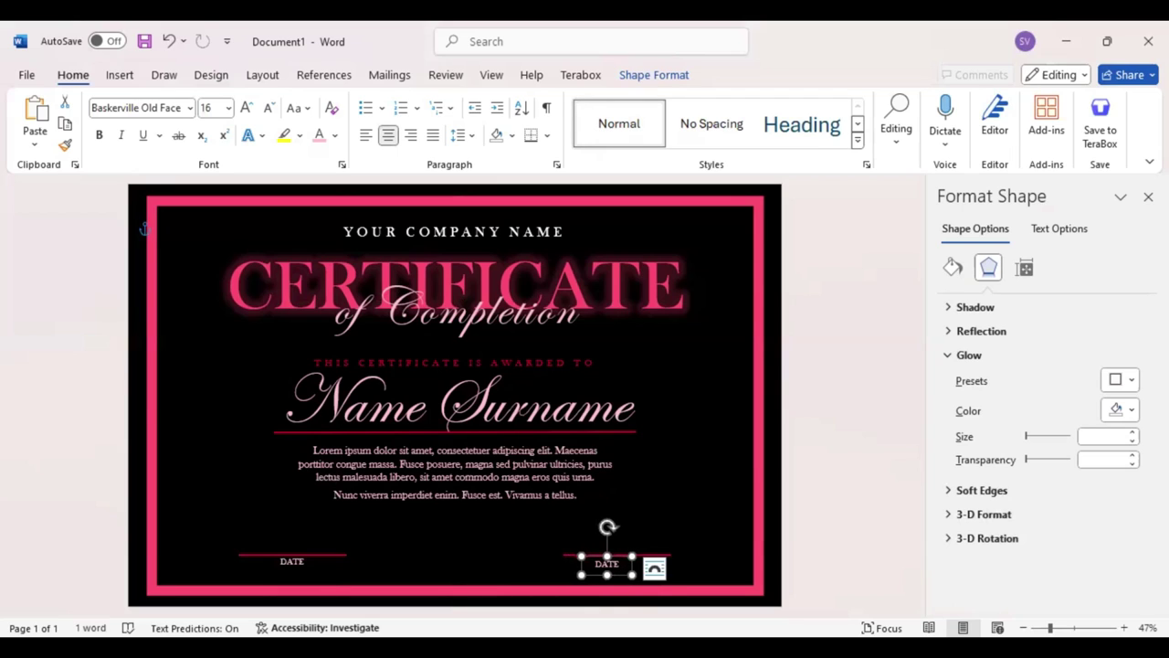
Change the copied label to uppercase SIGNATURE and settle it beneath the right line.
{"action": "type", "text": "Signa"}
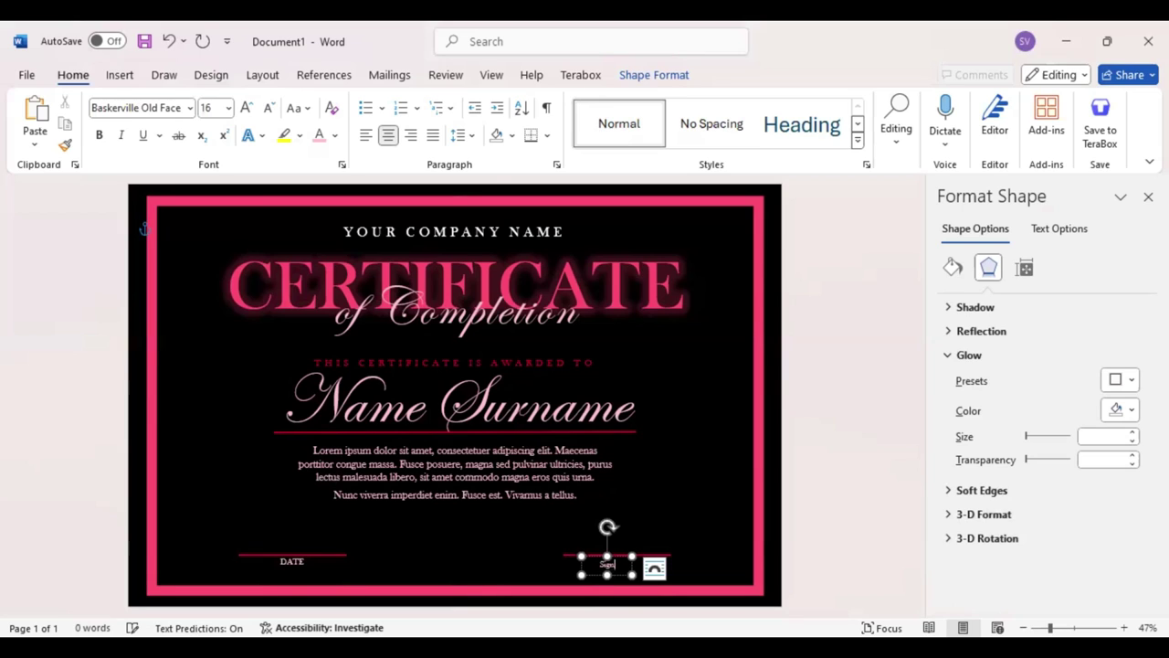
{"action": "type", "text": "ture"}
{"action": "double_click", "coordinate": [619, 566]}
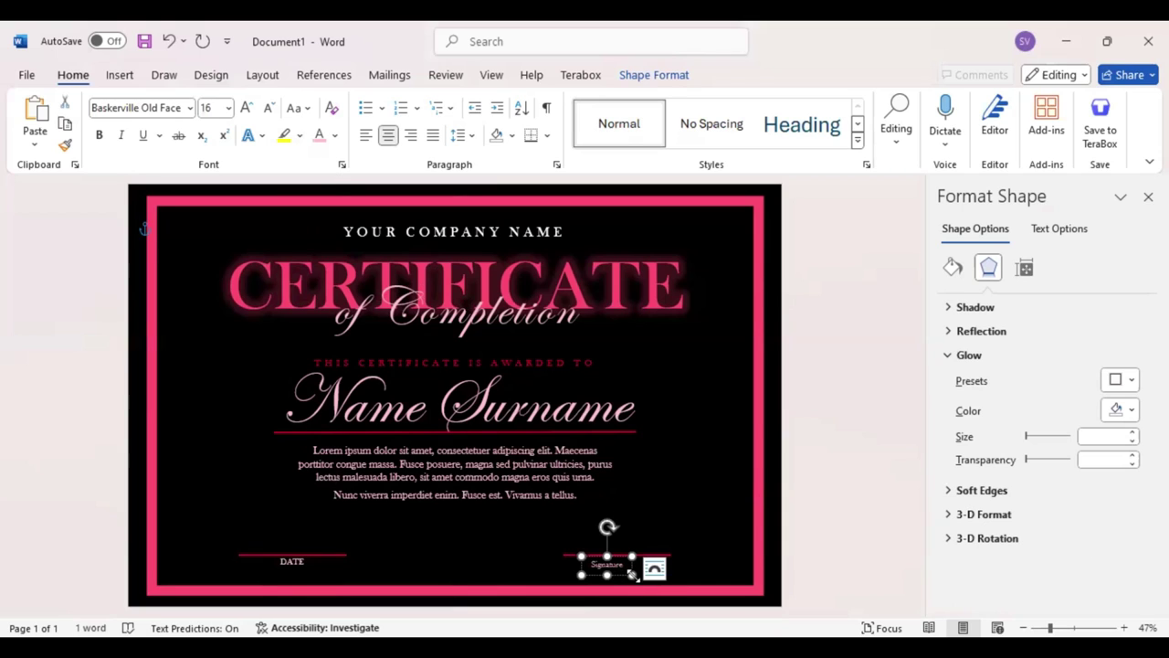
{"action": "key", "text": "ctrl+shift+a"}
{"action": "mouse_move", "coordinate": [632, 565]}
{"action": "left_mouse_down"}
{"action": "mouse_move", "coordinate": [651, 571]}
{"action": "mouse_move", "coordinate": [638, 574]}
{"action": "left_mouse_up"}
{"action": "key", "text": "ctrl+z"}
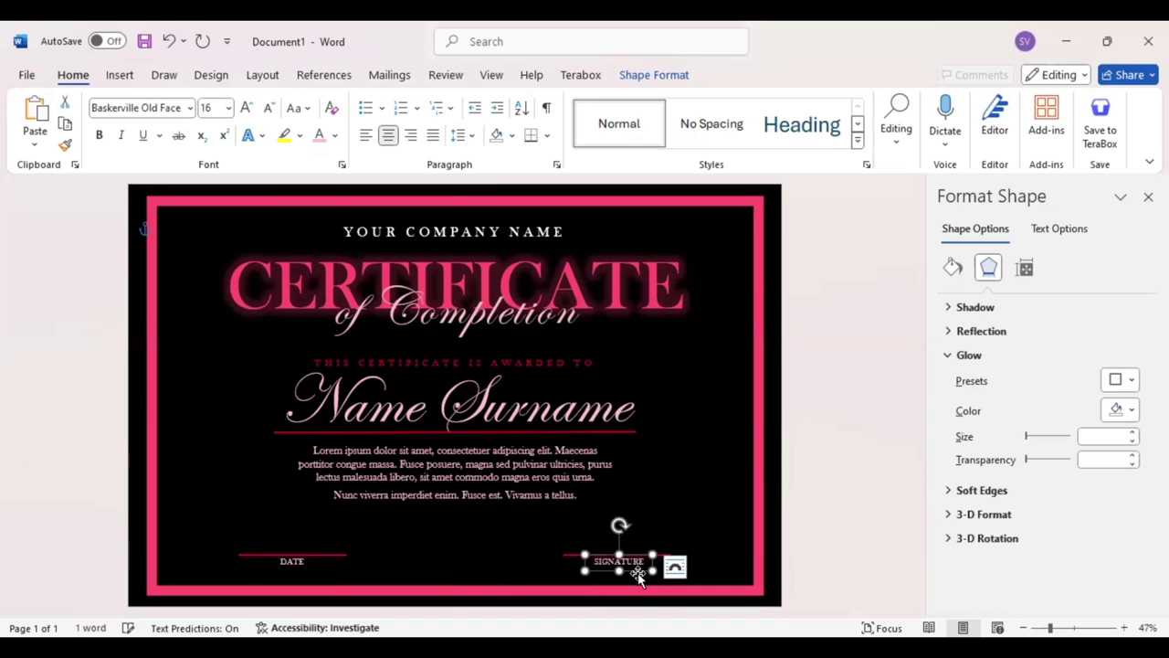
{"action": "left_click_drag", "start_coordinate": [639, 575], "coordinate": [640, 576]}
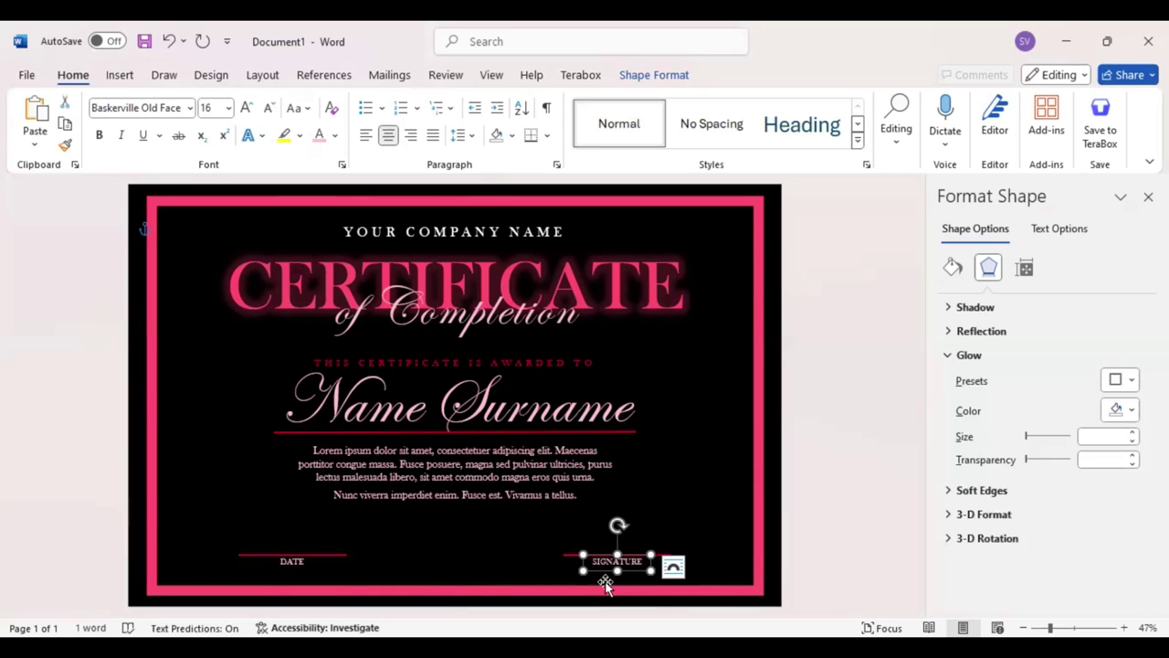
{"action": "left_click_drag", "start_coordinate": [611, 587], "coordinate": [611, 588]}
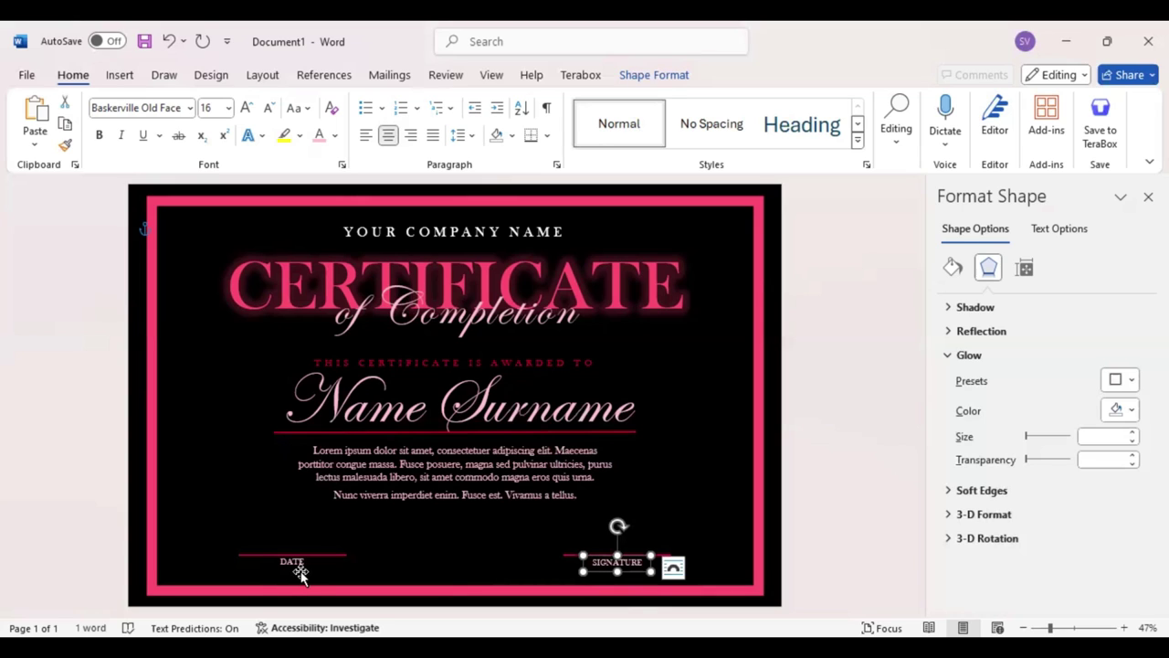
{"action": "left_click", "coordinate": [300, 574]}
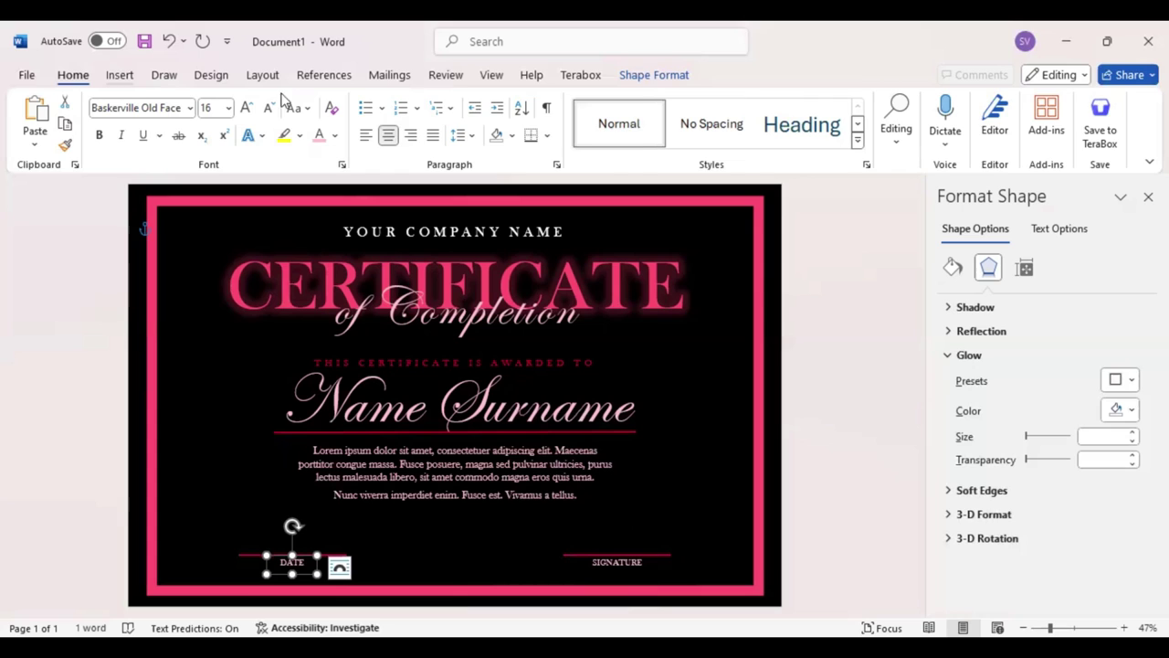
Place the starburst seal at bottom centre, enlarge it to 1.95 inches, and fill it with the recent pink.
{"action": "left_click", "coordinate": [120, 75]}
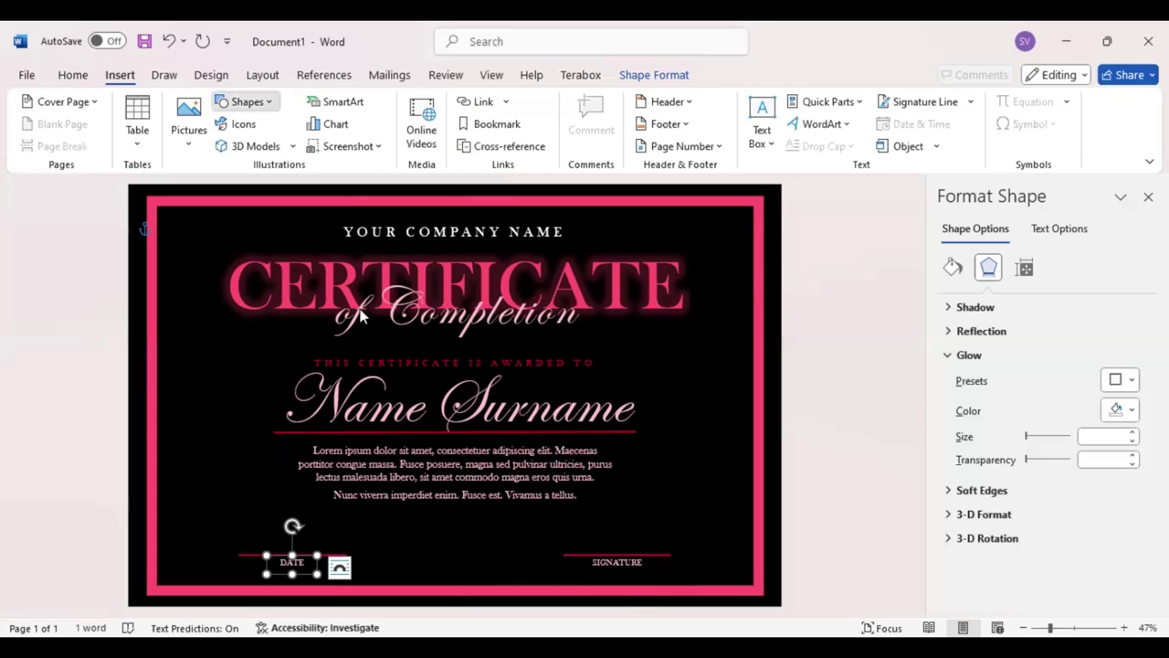
{"action": "left_click", "coordinate": [393, 509]}
{"action": "mouse_move", "coordinate": [413, 523]}
{"action": "left_mouse_down"}
{"action": "mouse_move", "coordinate": [475, 568]}
{"action": "mouse_move", "coordinate": [477, 584]}
{"action": "left_mouse_up"}
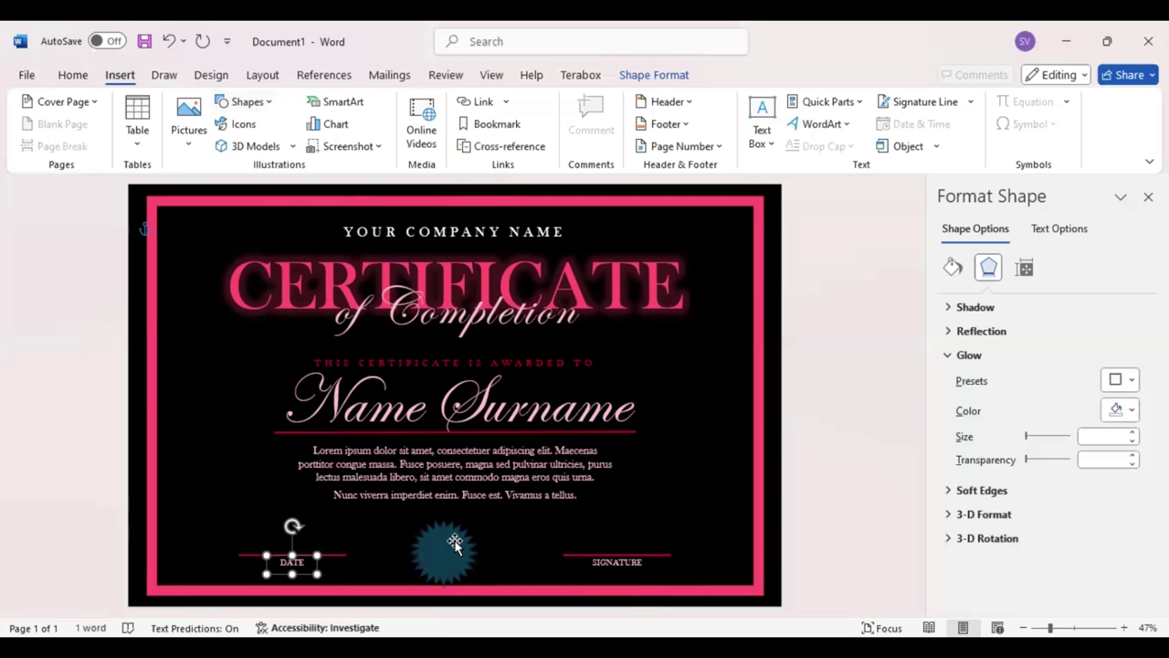
{"action": "left_click", "coordinate": [442, 528]}
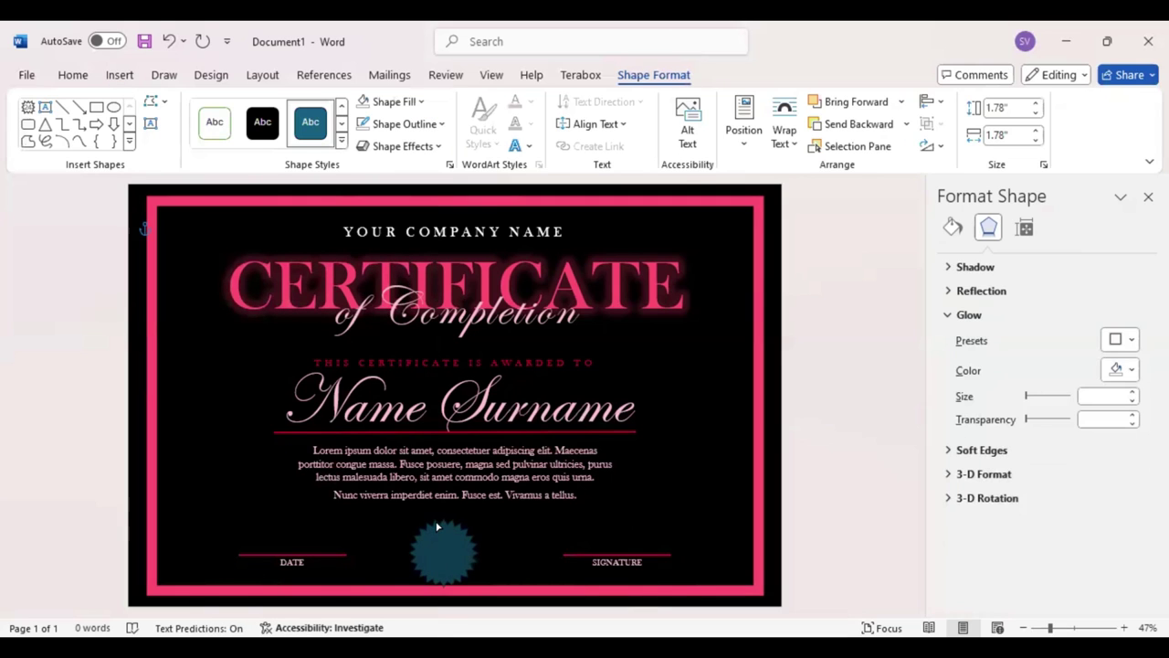
{"action": "left_click", "coordinate": [436, 525]}
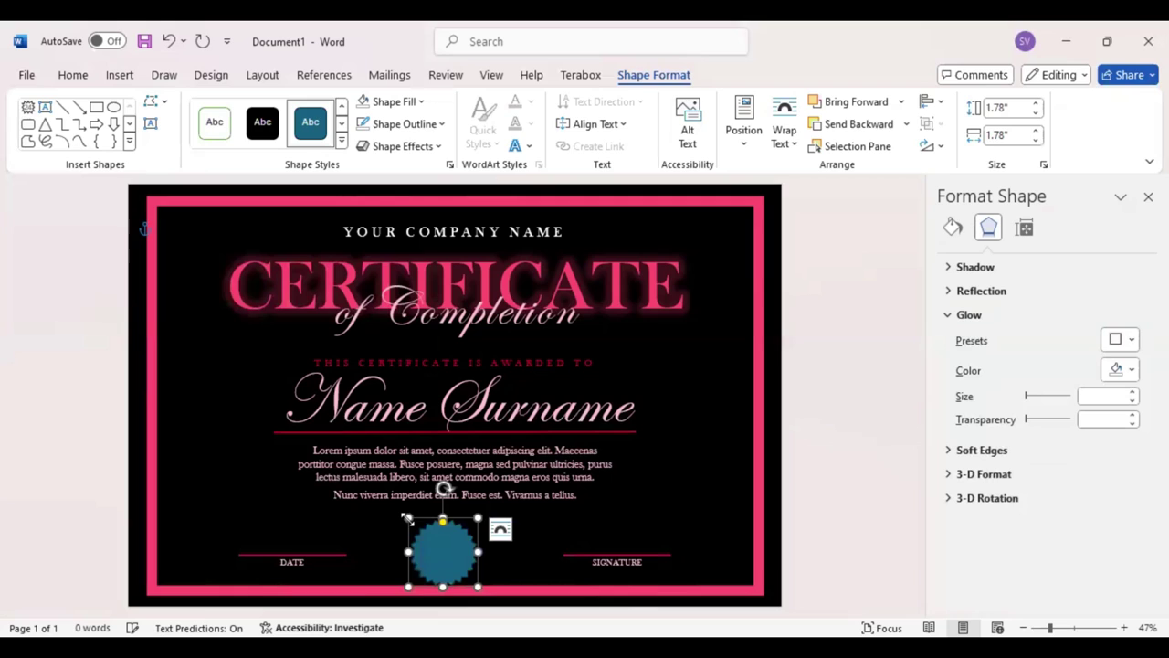
{"action": "left_click_drag", "start_coordinate": [402, 514], "coordinate": [399, 510]}
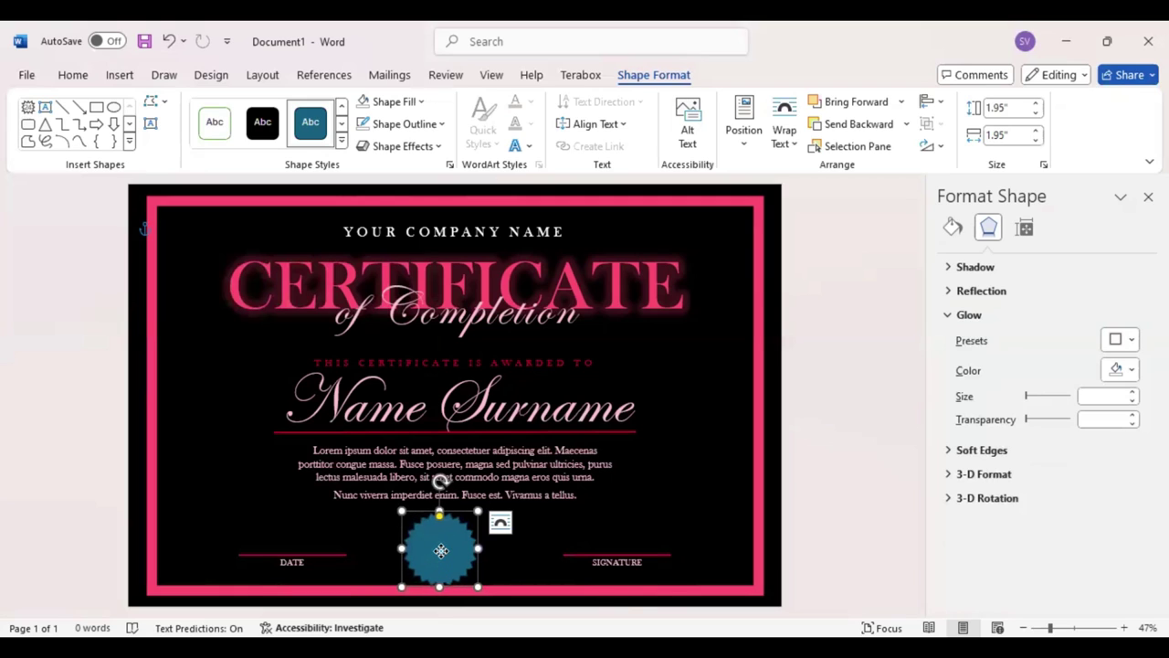
{"action": "left_click_drag", "start_coordinate": [441, 550], "coordinate": [463, 549]}
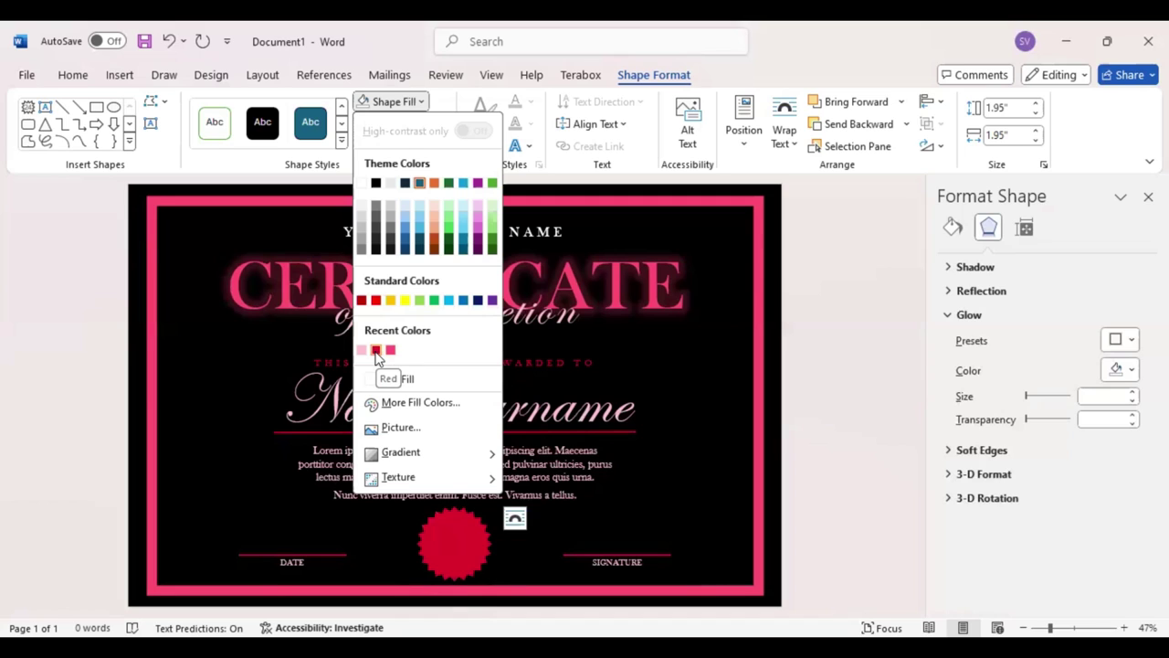
{"action": "left_click", "coordinate": [376, 351]}
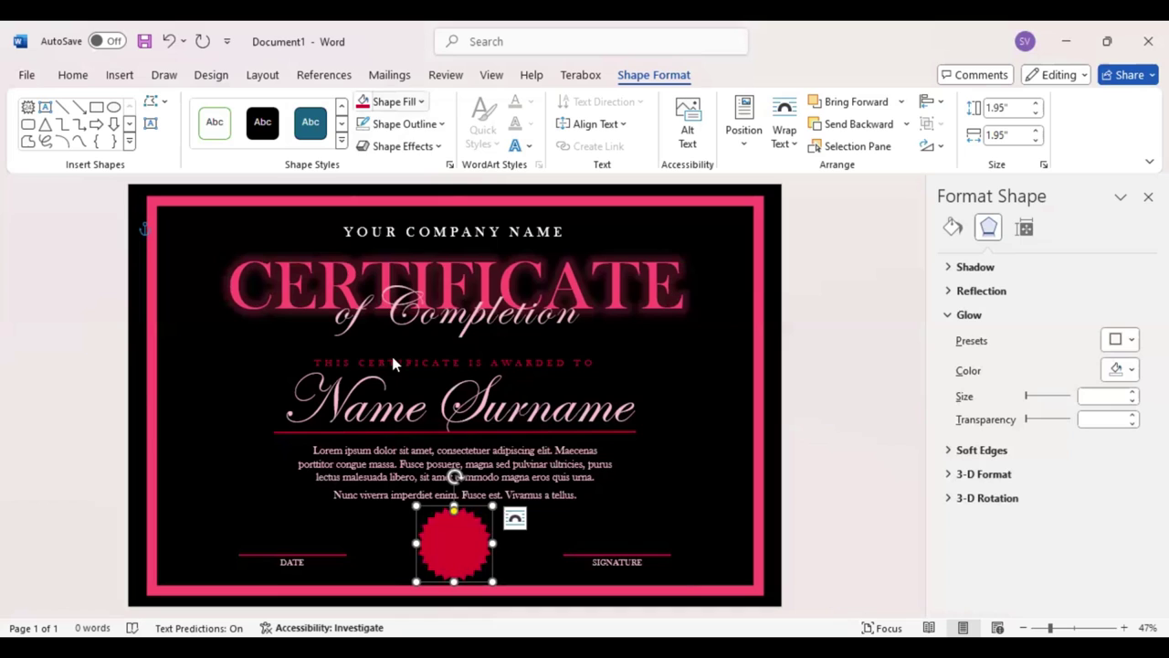
{"action": "left_click", "coordinate": [391, 350]}
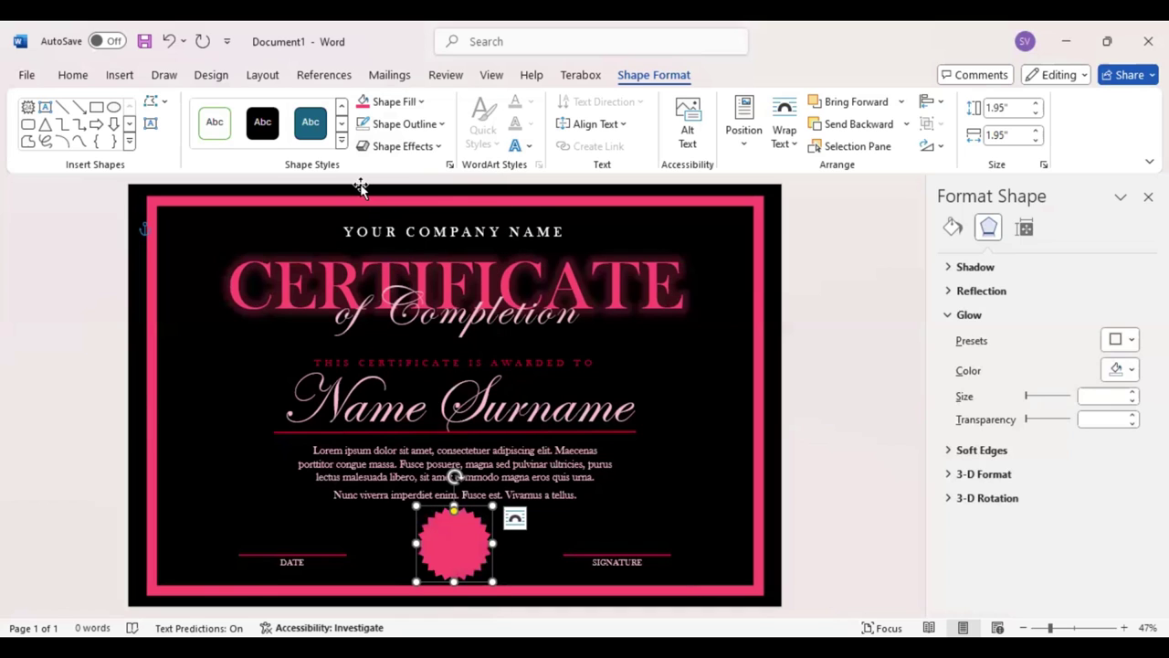
Draw a circle on the seal's centre with a 3 pt red outline and pink fill.
{"action": "left_click", "coordinate": [130, 146]}
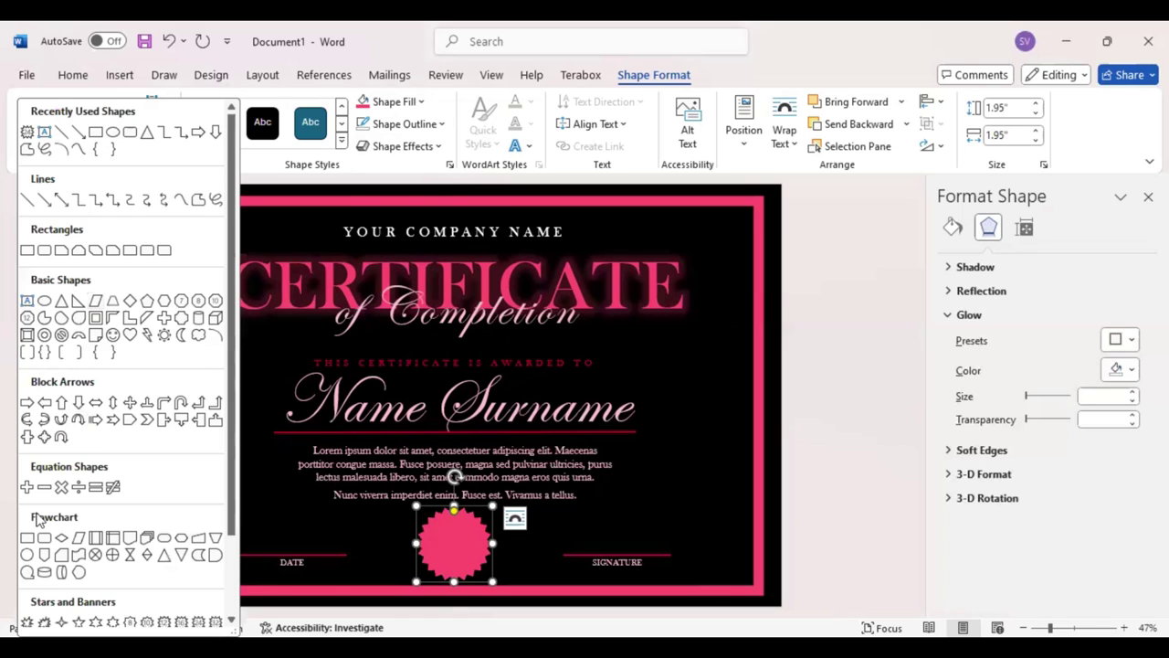
{"action": "left_click", "coordinate": [27, 554]}
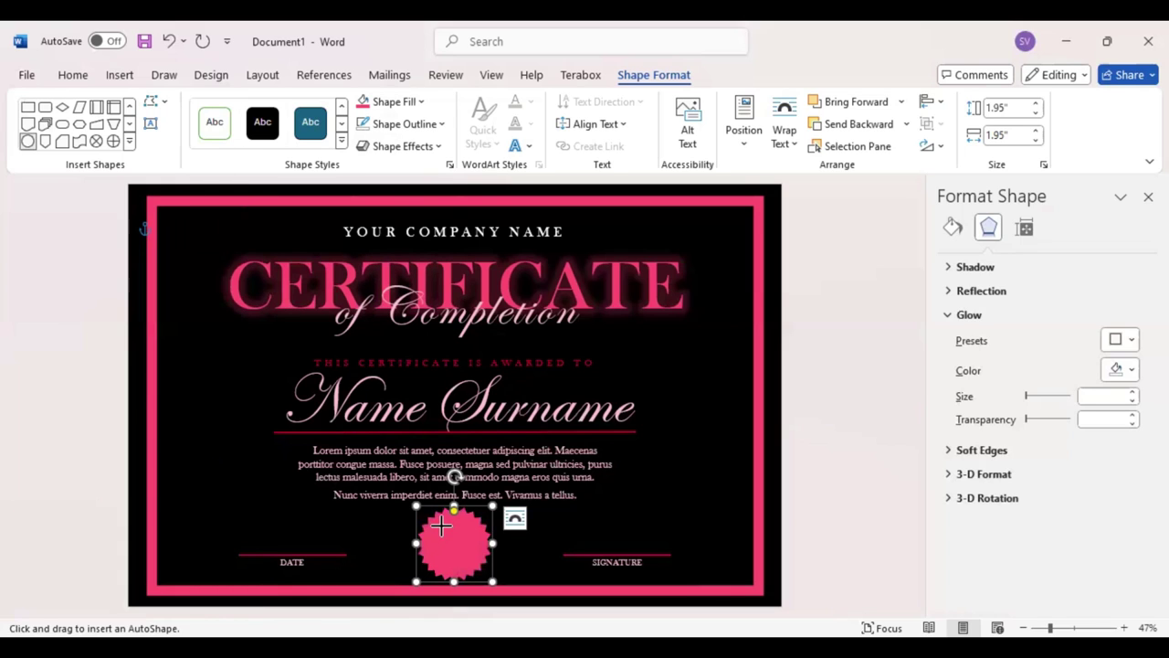
{"action": "mouse_move", "coordinate": [442, 524]}
{"action": "left_mouse_down"}
{"action": "mouse_move", "coordinate": [498, 566]}
{"action": "mouse_move", "coordinate": [484, 574]}
{"action": "mouse_move", "coordinate": [453, 550]}
{"action": "left_mouse_up"}
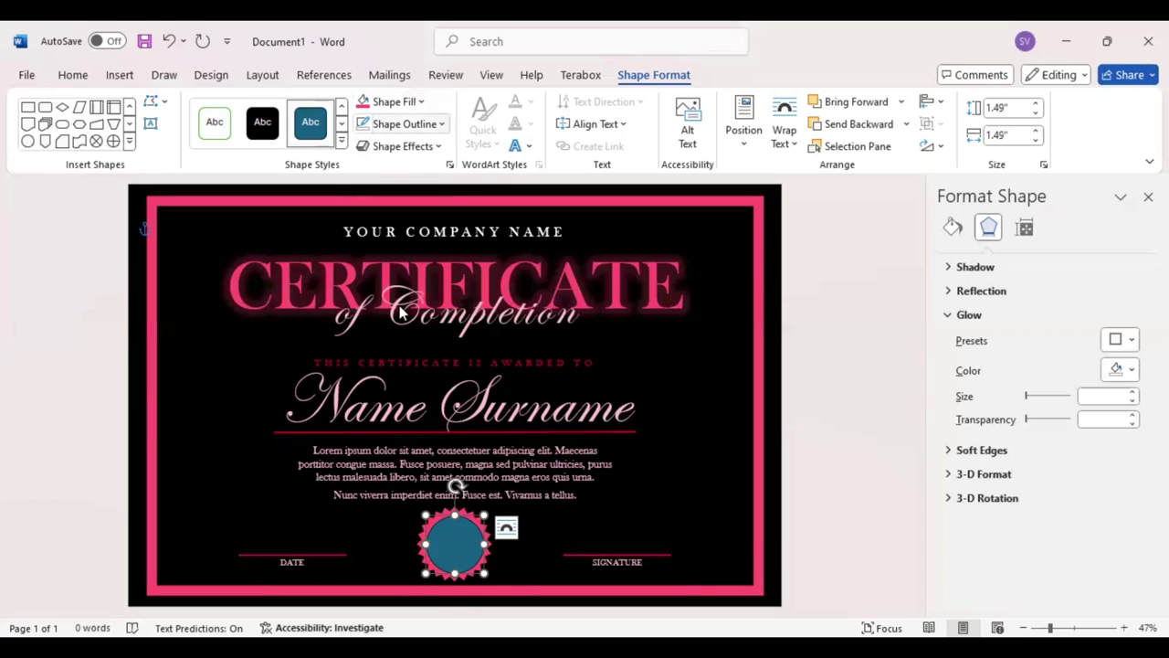
{"action": "left_click", "coordinate": [442, 125]}
{"action": "left_click", "coordinate": [377, 373]}
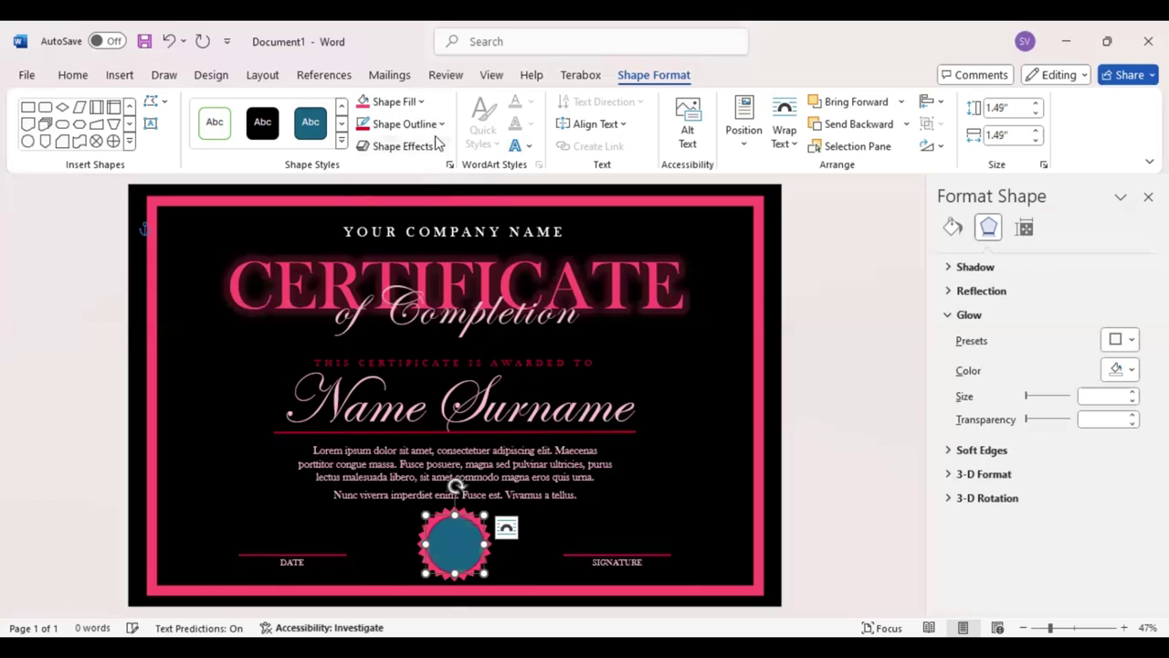
{"action": "left_click", "coordinate": [442, 125]}
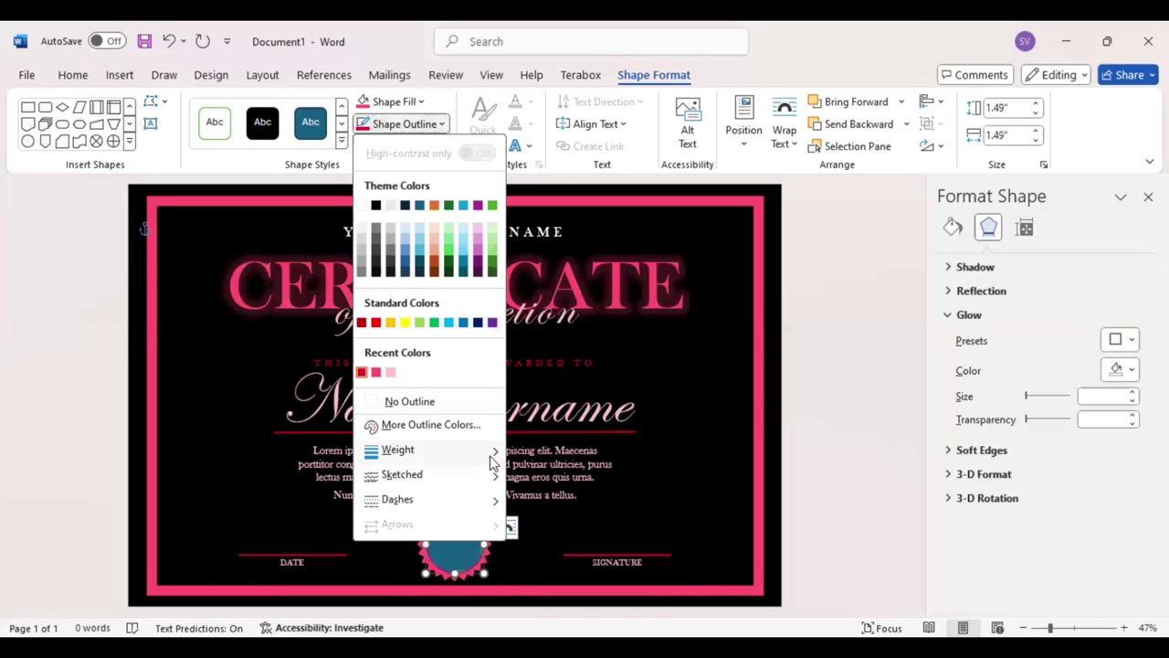
{"action": "mouse_move", "coordinate": [399, 449]}
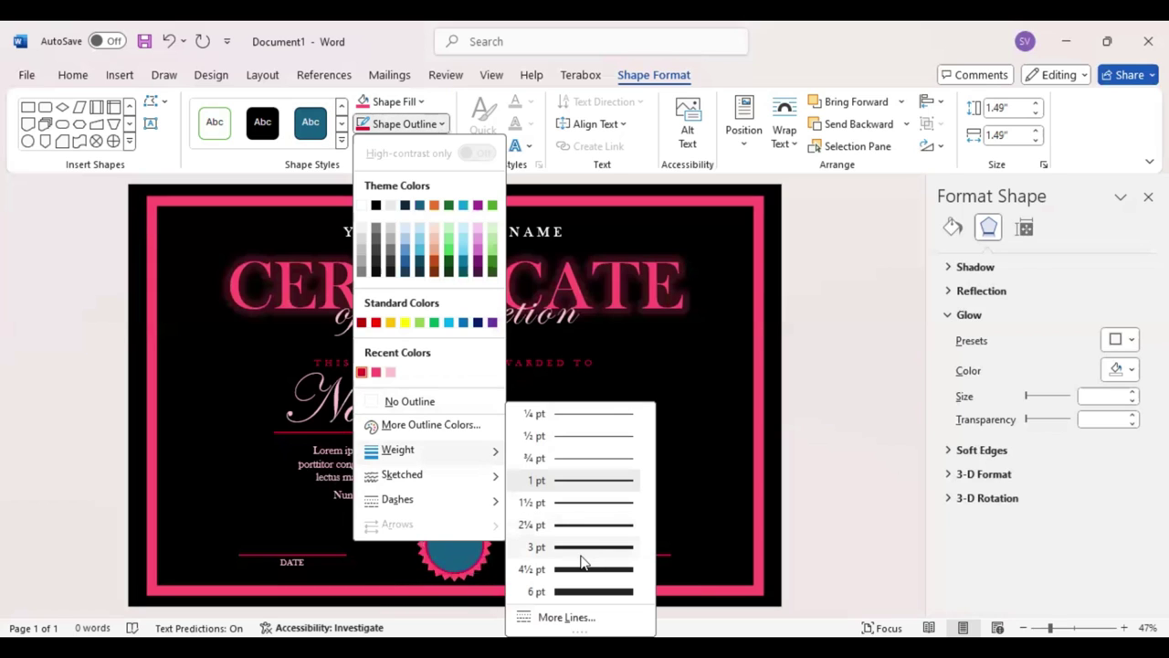
{"action": "left_click", "coordinate": [581, 554]}
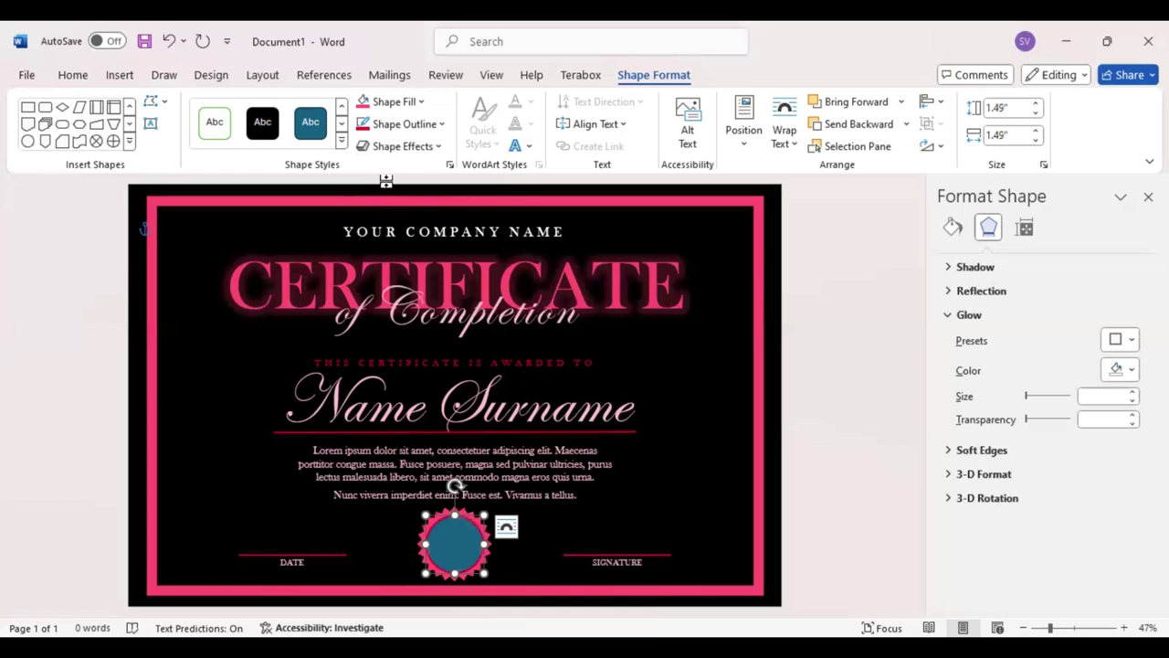
{"action": "left_click", "coordinate": [423, 105]}
{"action": "left_click", "coordinate": [365, 348]}
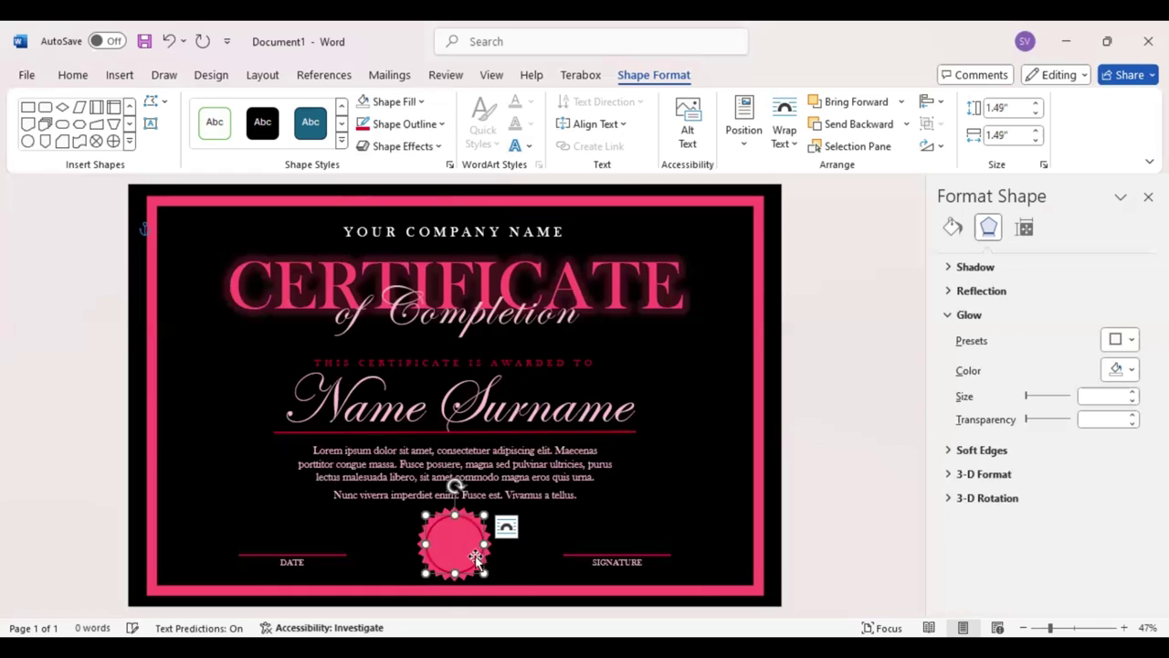
{"action": "left_click", "coordinate": [292, 568]}
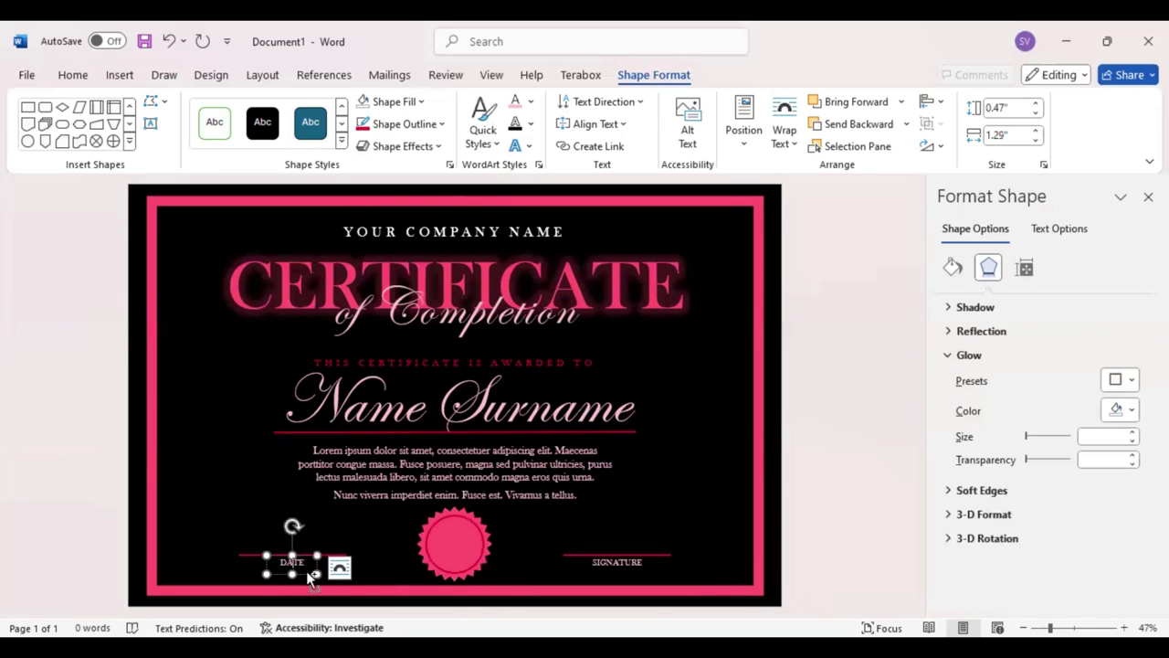
Copy the DATE label, change it to uppercase LOGO HERE, and move it onto the seal.
{"action": "left_click_drag", "start_coordinate": [306, 578], "coordinate": [374, 533]}
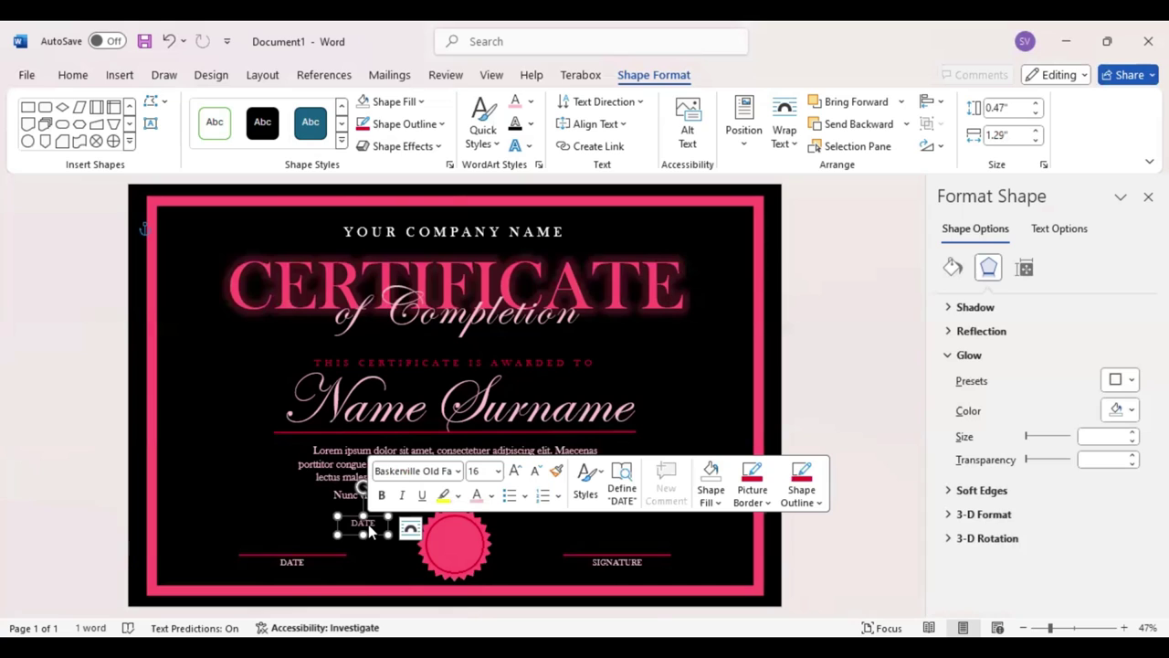
{"action": "type", "text": "Logo Her"}
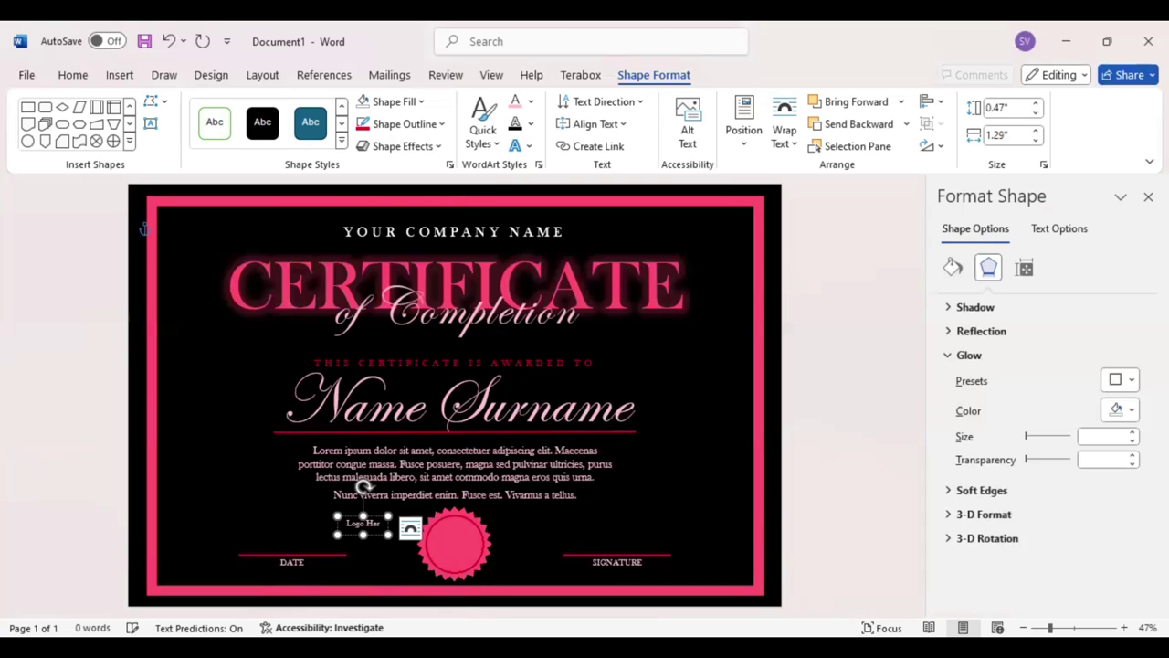
{"action": "type", "text": "e"}
{"action": "triple_click", "coordinate": [372, 526]}
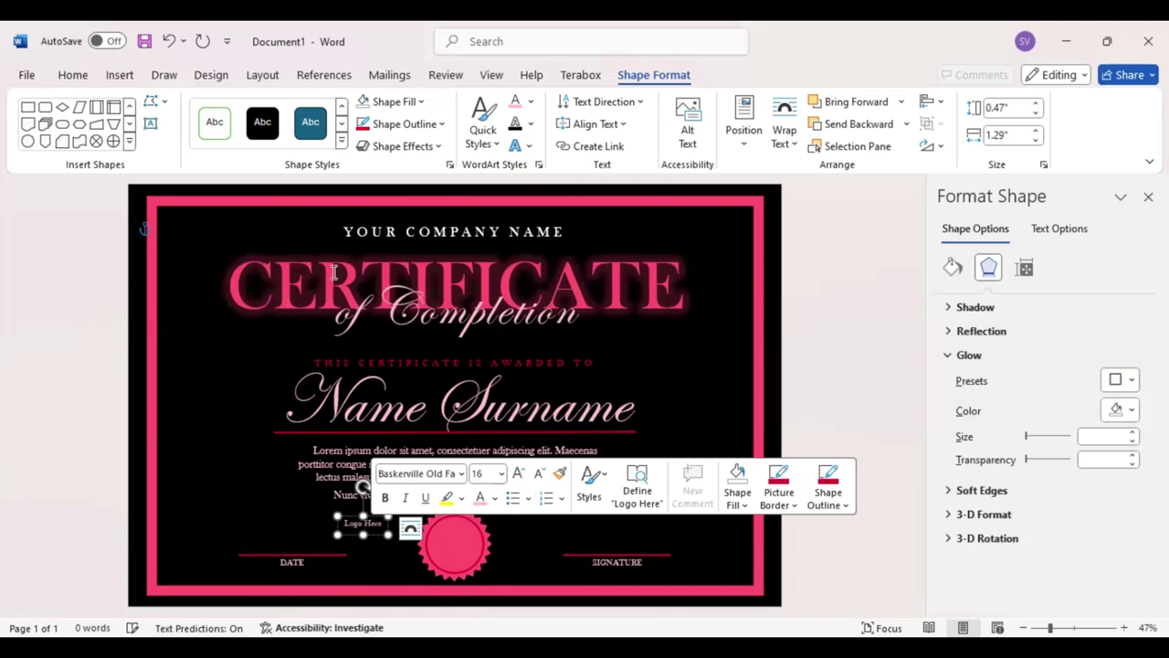
{"action": "left_click", "coordinate": [77, 80]}
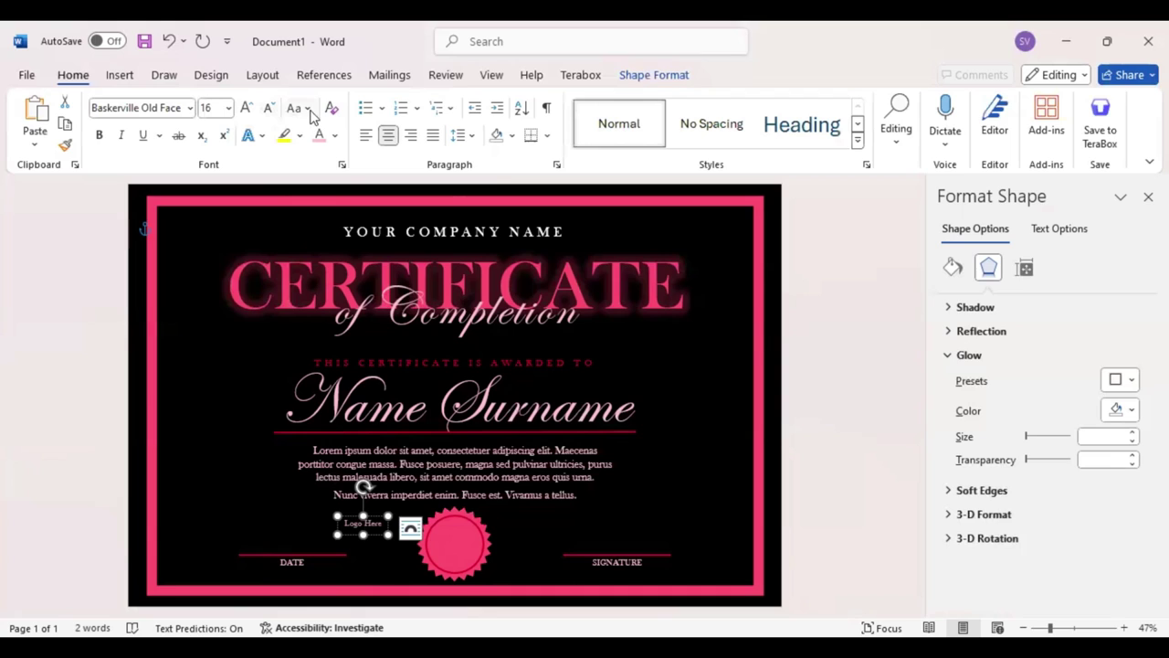
{"action": "left_click", "coordinate": [307, 108]}
{"action": "left_click", "coordinate": [315, 177]}
{"action": "mouse_move", "coordinate": [377, 535]}
{"action": "left_mouse_down"}
{"action": "mouse_move", "coordinate": [466, 549]}
{"action": "mouse_move", "coordinate": [455, 557]}
{"action": "mouse_move", "coordinate": [493, 546]}
{"action": "left_mouse_up"}
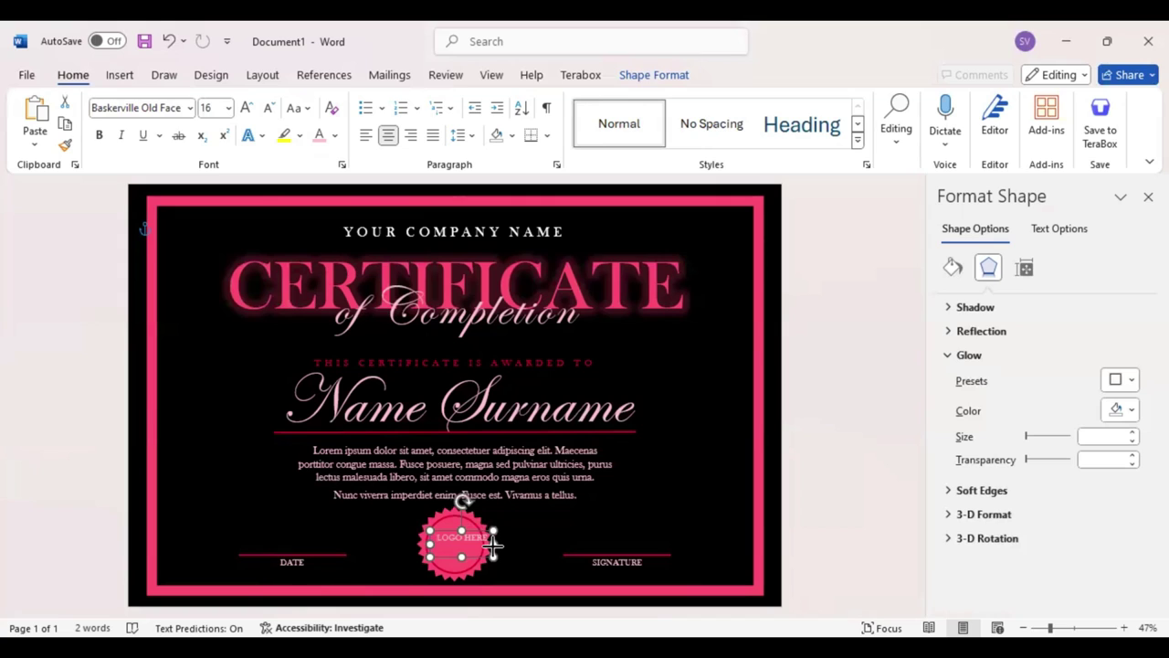
Make the LOGO HERE text 22 pt dark red and centre it on the seal.
{"action": "triple_click", "coordinate": [464, 539]}
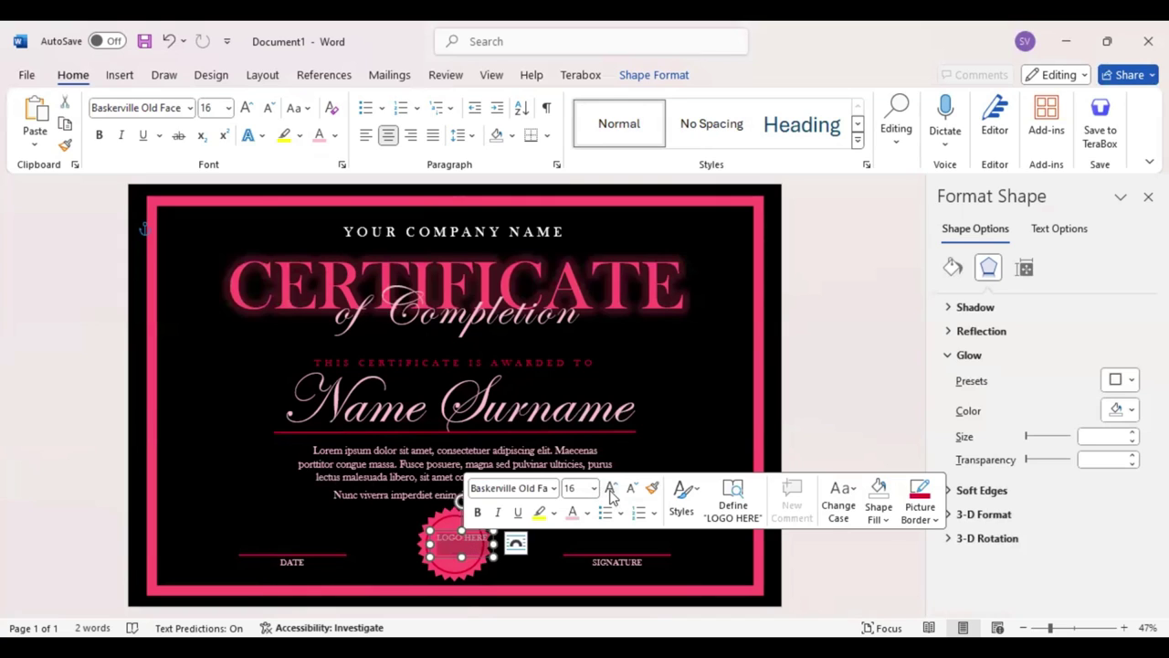
{"action": "left_click", "coordinate": [611, 489]}
{"action": "left_click", "coordinate": [610, 488]}
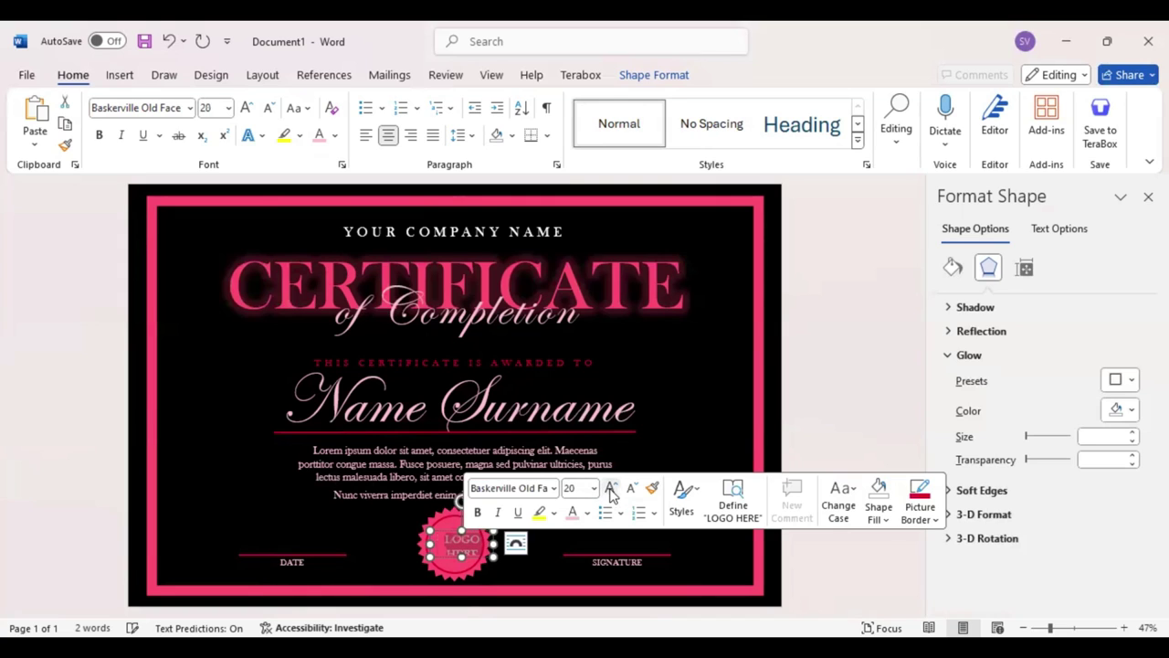
{"action": "left_click", "coordinate": [610, 488]}
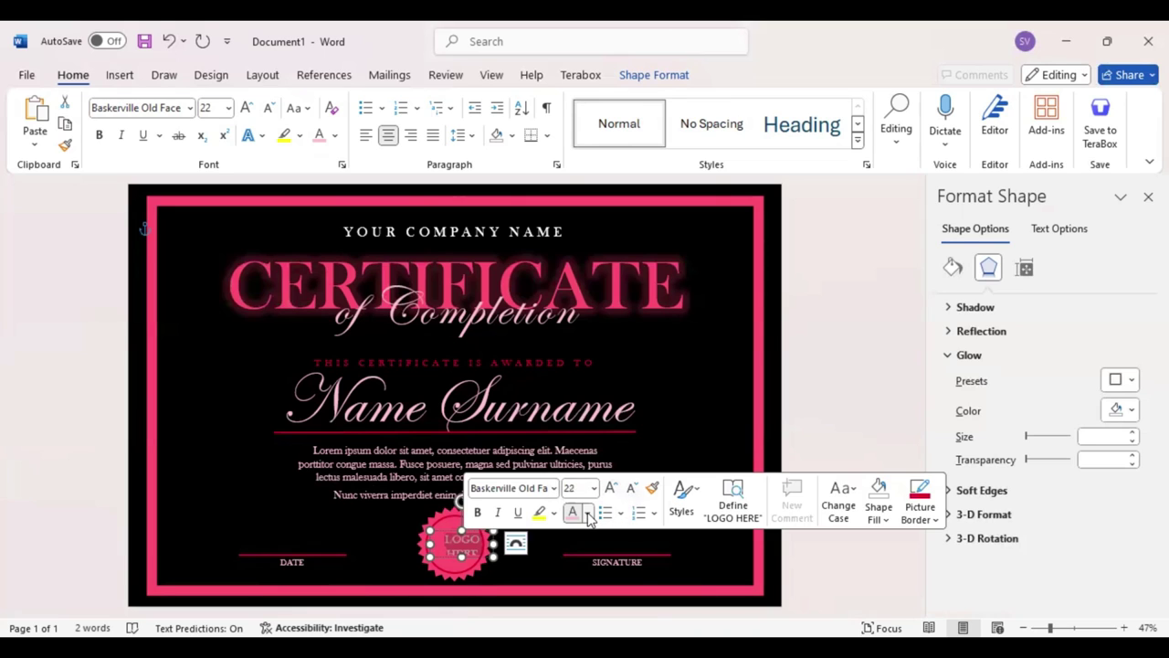
{"action": "left_click", "coordinate": [589, 516]}
{"action": "left_click", "coordinate": [574, 437]}
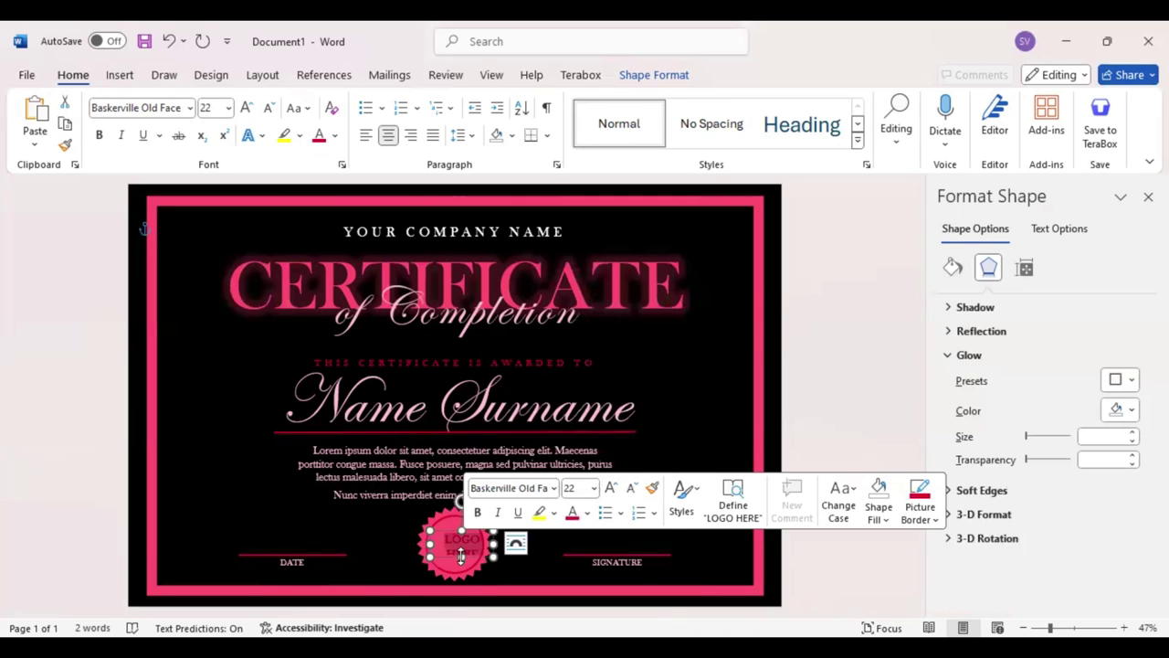
{"action": "left_click", "coordinate": [461, 555]}
{"action": "left_click_drag", "start_coordinate": [461, 556], "coordinate": [465, 557]}
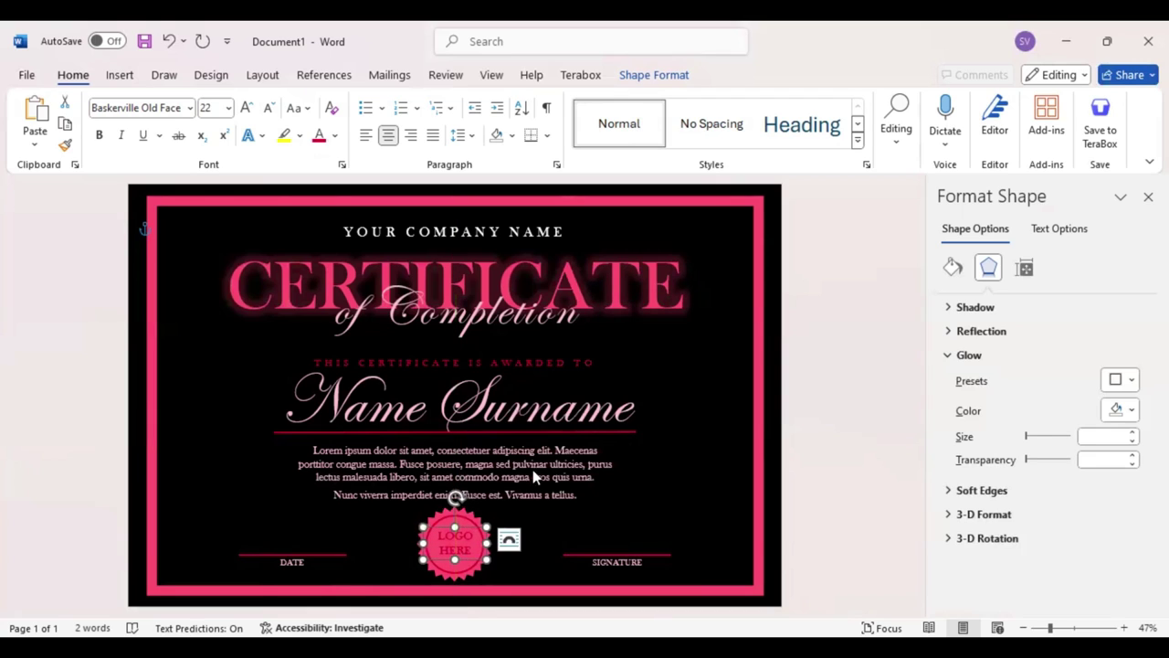